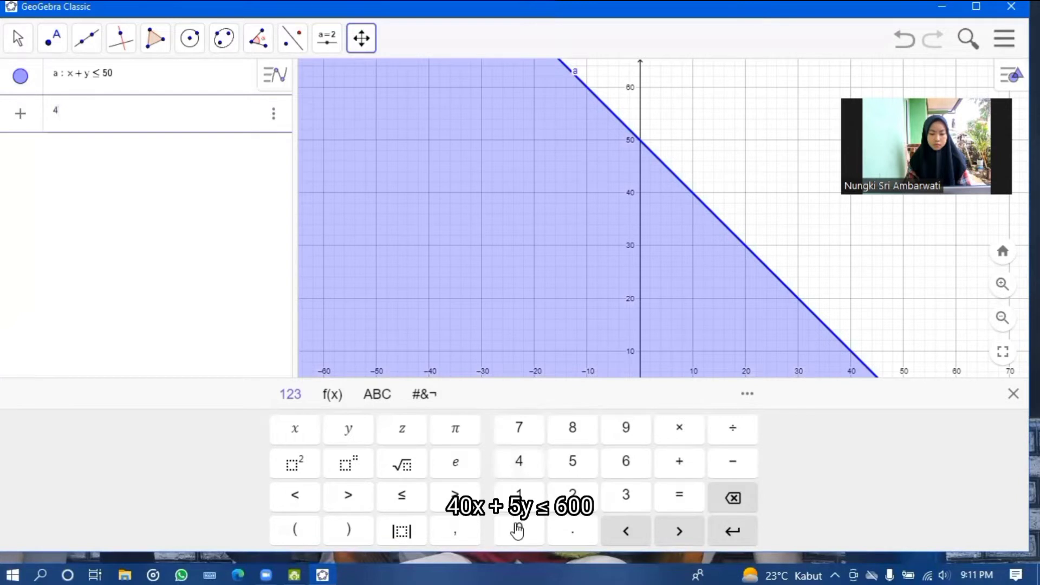
Step: Complete the second inequality as 40x + 5y ≤ 600 and add it to the graph
left_click(311, 428)
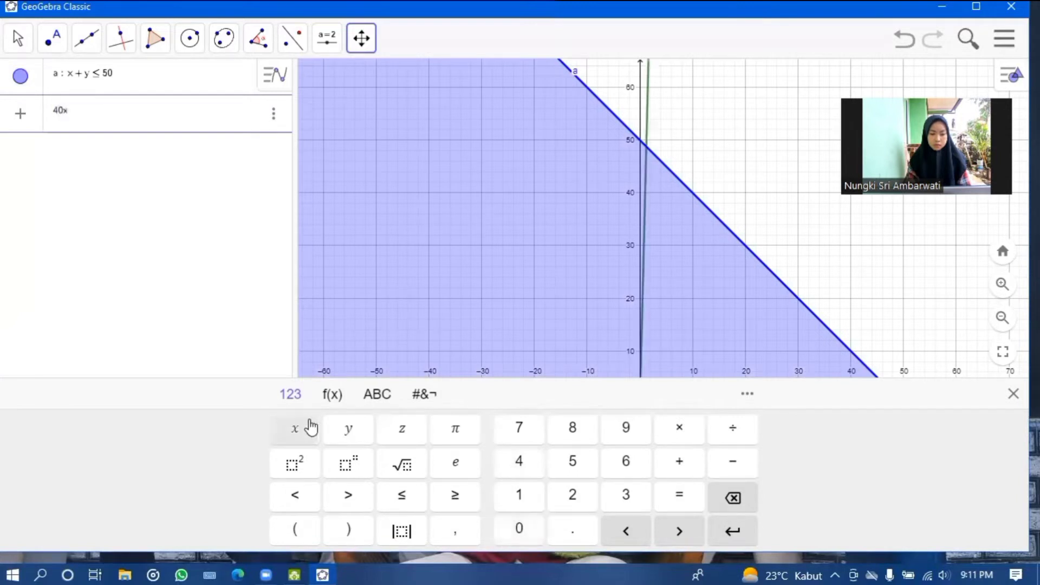
left_click(681, 458)
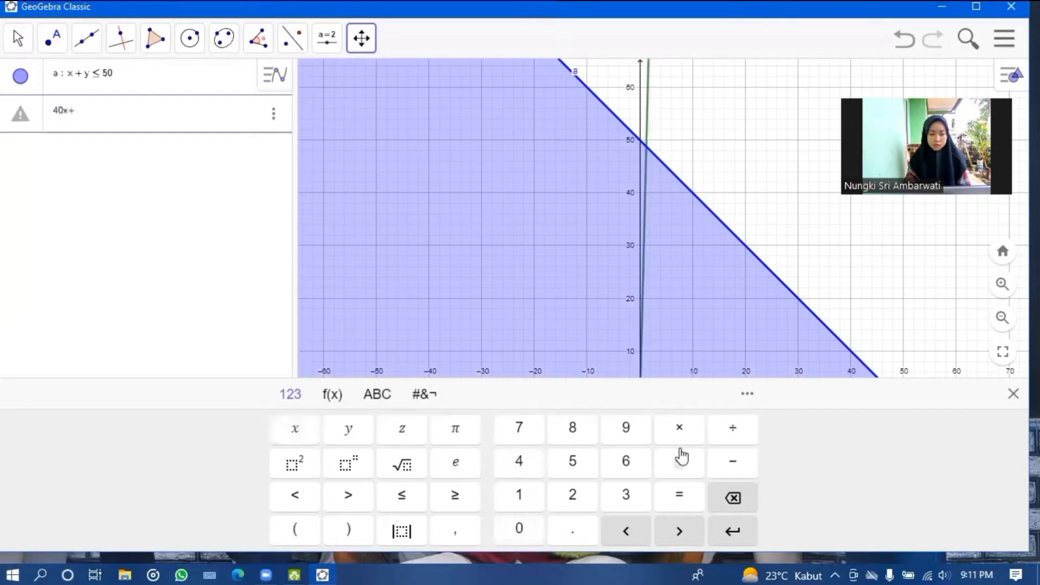
left_click(571, 459)
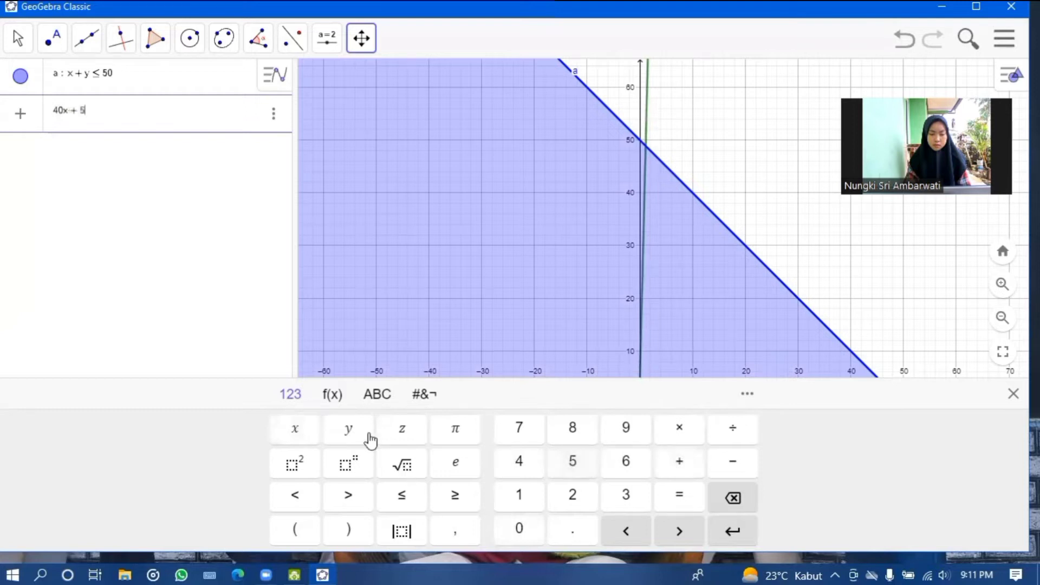
left_click(366, 434)
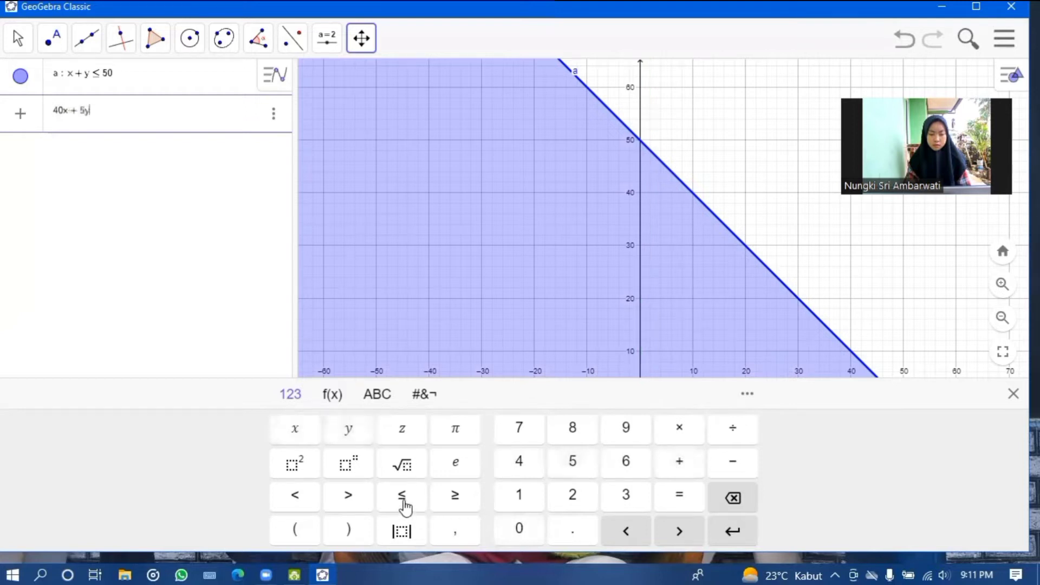
left_click(403, 501)
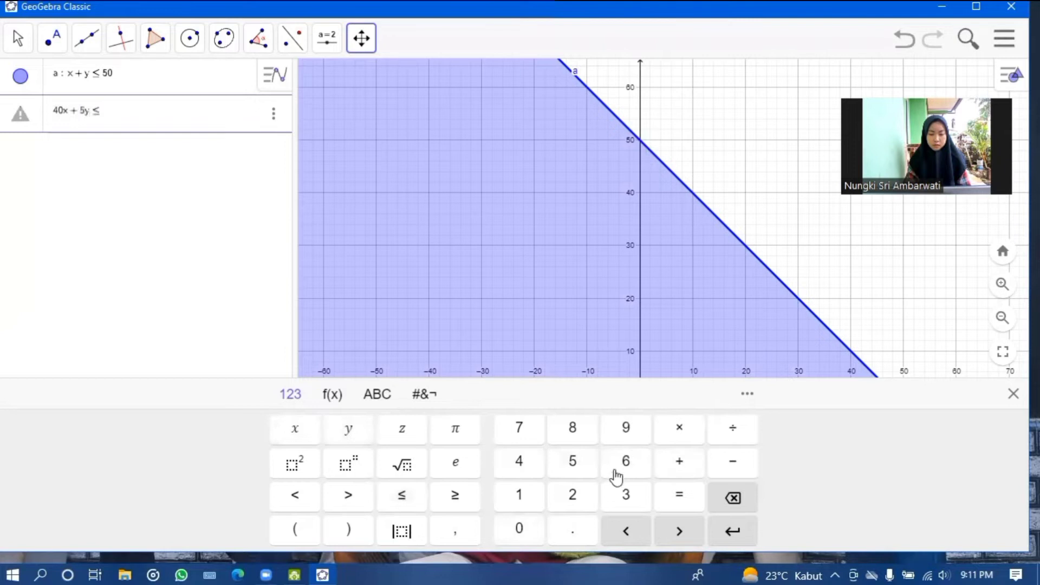
left_click(627, 462)
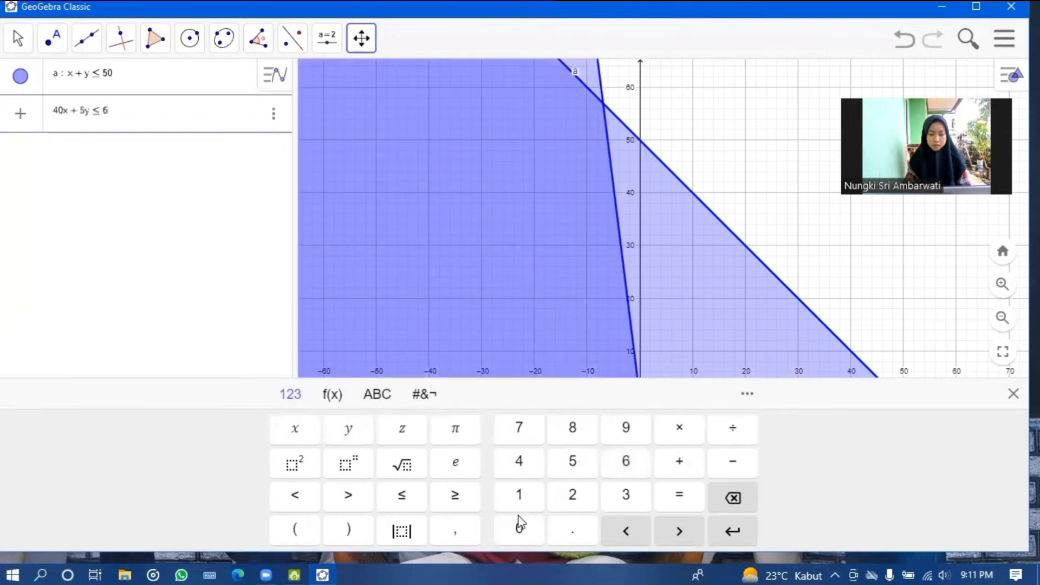
left_click(520, 530)
left_click(520, 529)
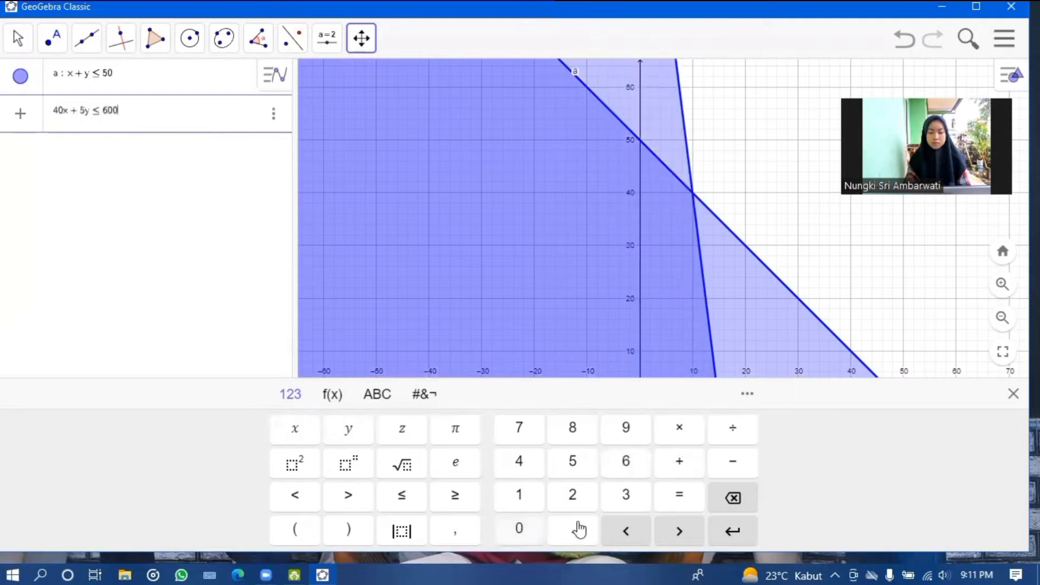
left_click(713, 525)
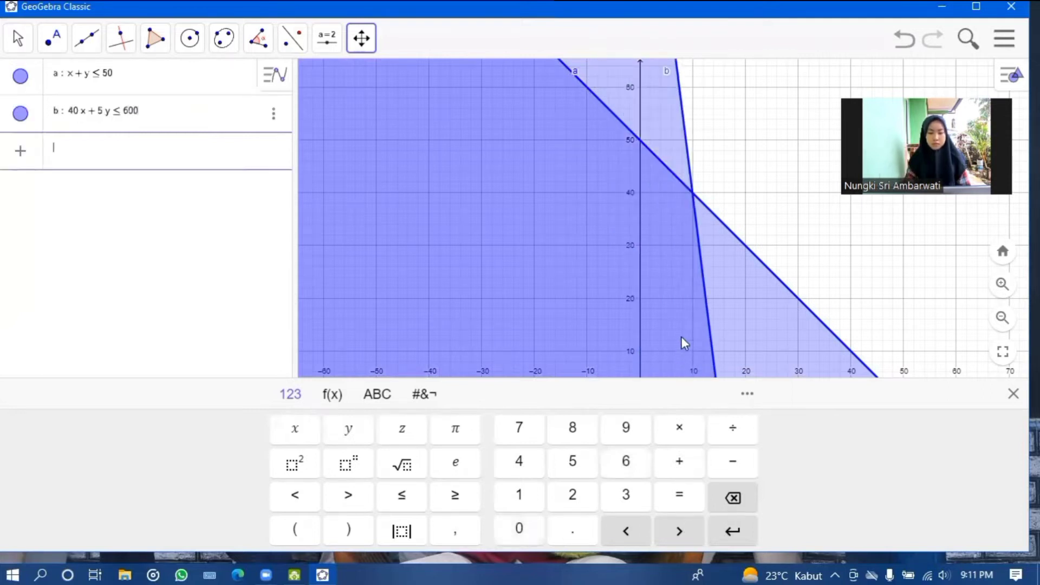
Step: Change the colour of the inequality x + y ≤ 50 to magenta (255, 0, 255)
left_click(23, 39)
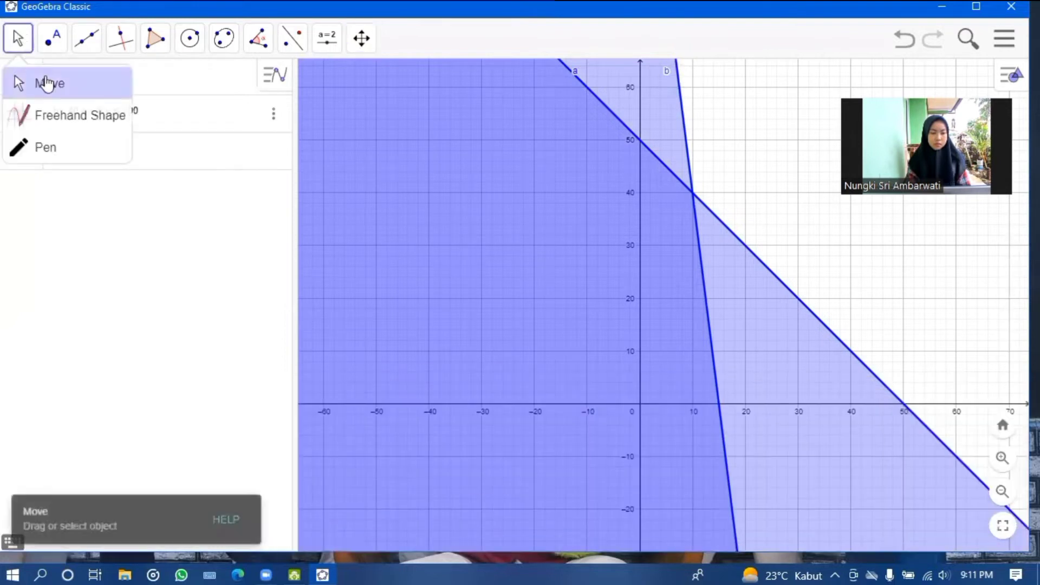
left_click(47, 83)
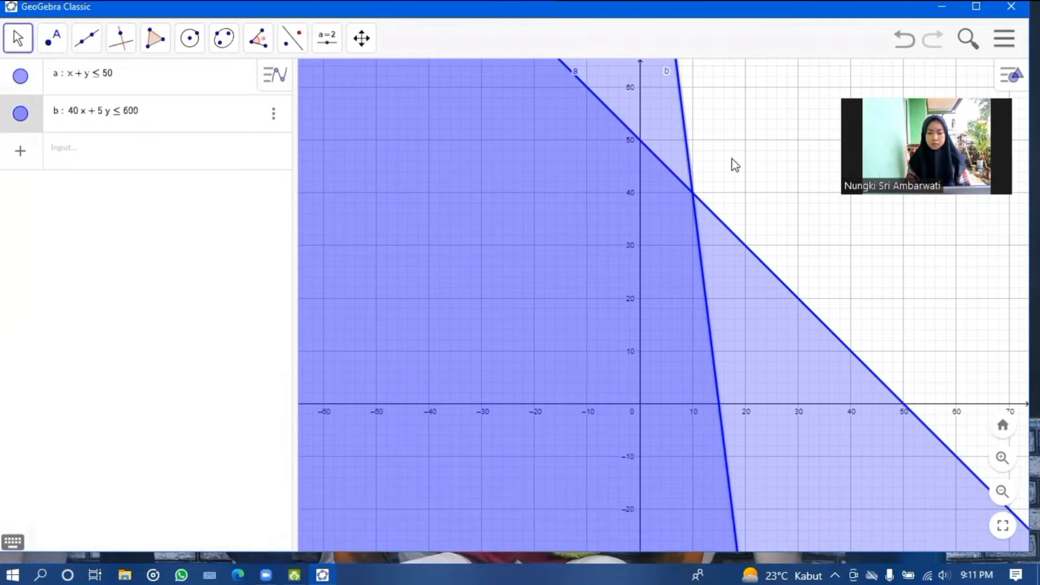
mouse_move(695, 193)
left_mouse_down()
mouse_move(710, 237)
mouse_move(705, 269)
mouse_move(710, 224)
left_mouse_up()
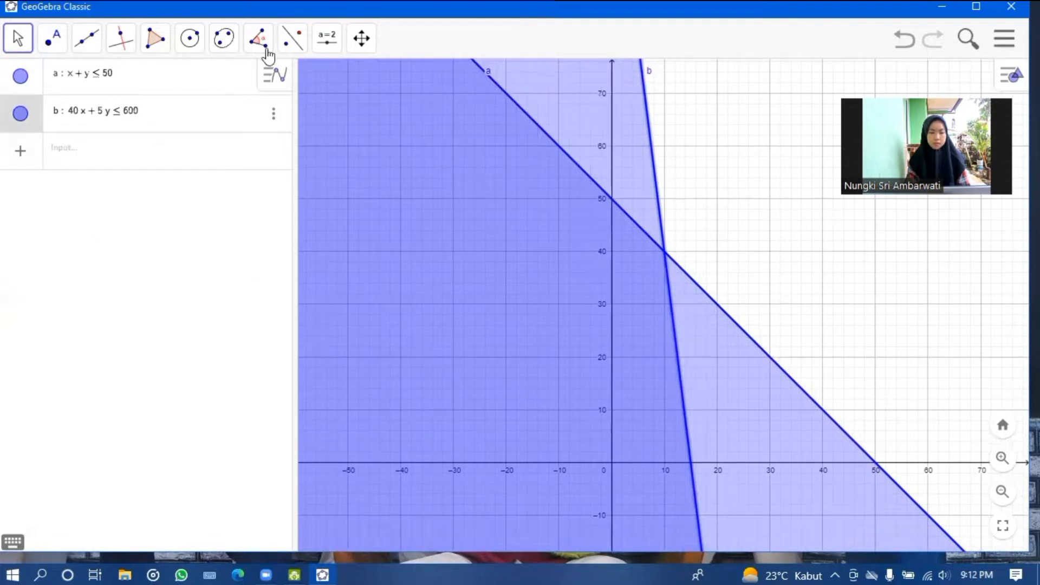
left_click(248, 81)
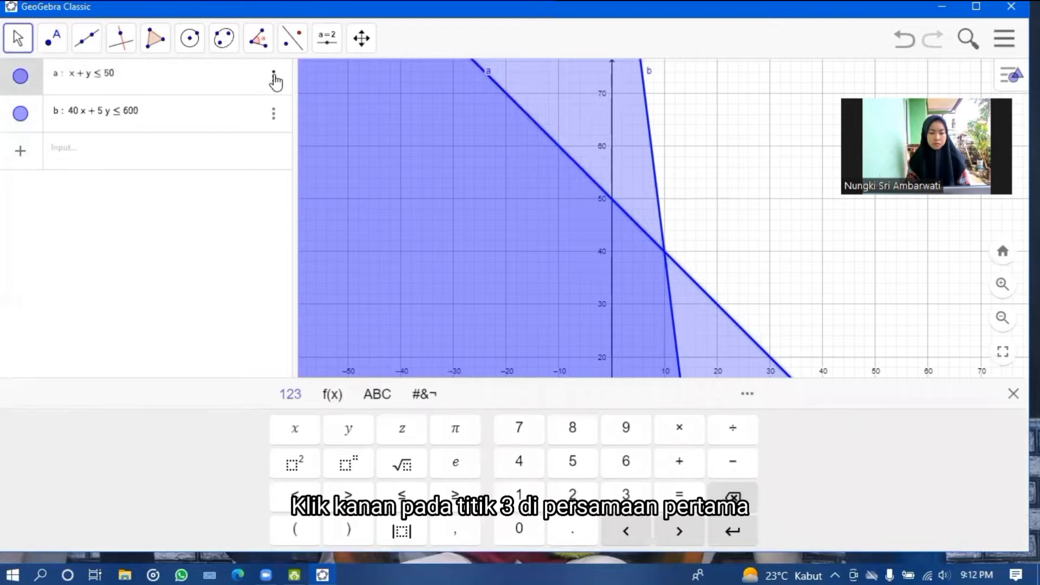
right_click(274, 80)
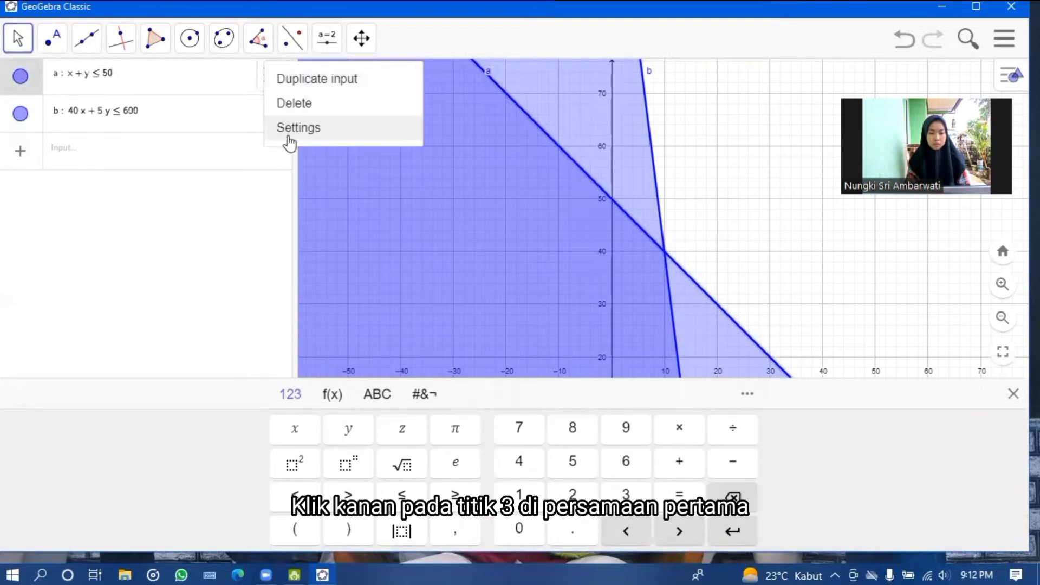
left_click(289, 138)
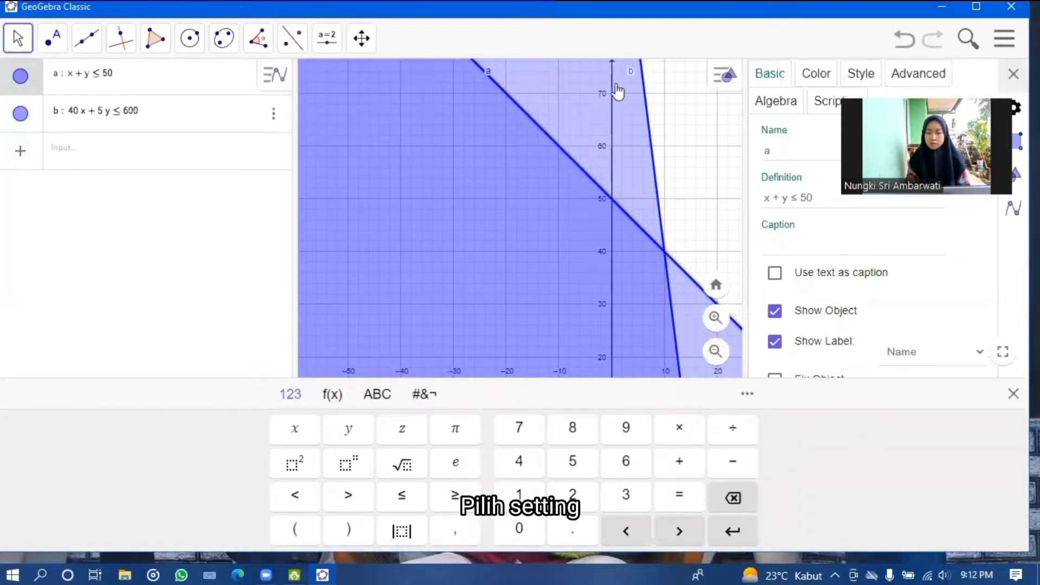
left_click(821, 81)
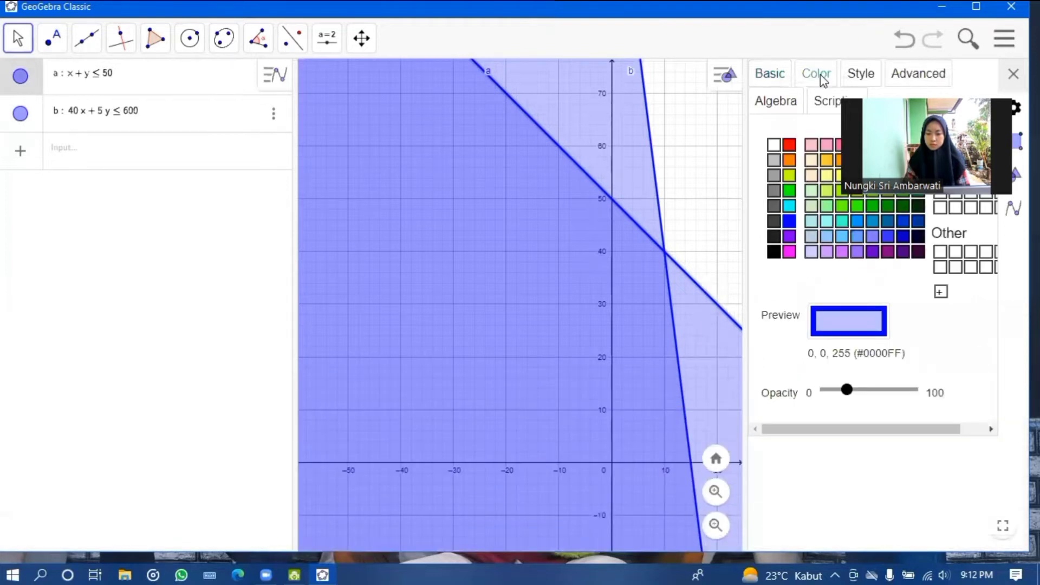
left_click(788, 251)
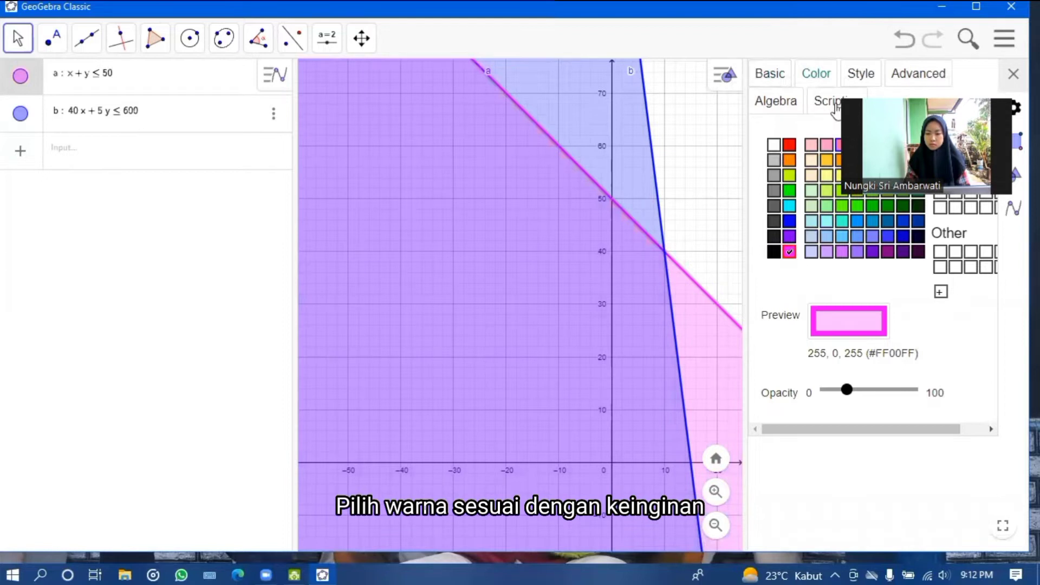
Step: Set the filling of the x + y ≤ 50 region to Hatching and close its settings
left_click(852, 79)
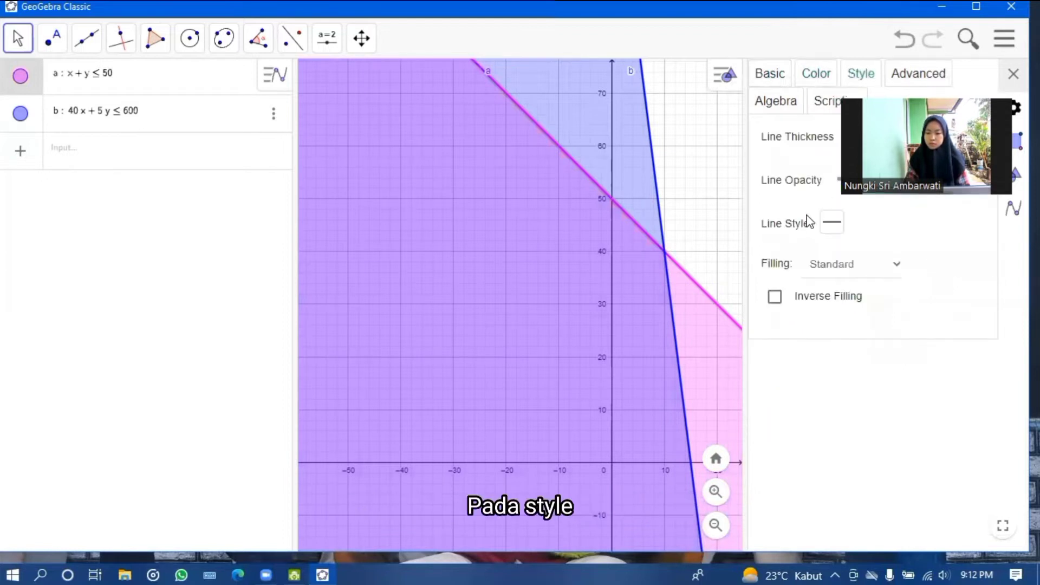
left_click(815, 268)
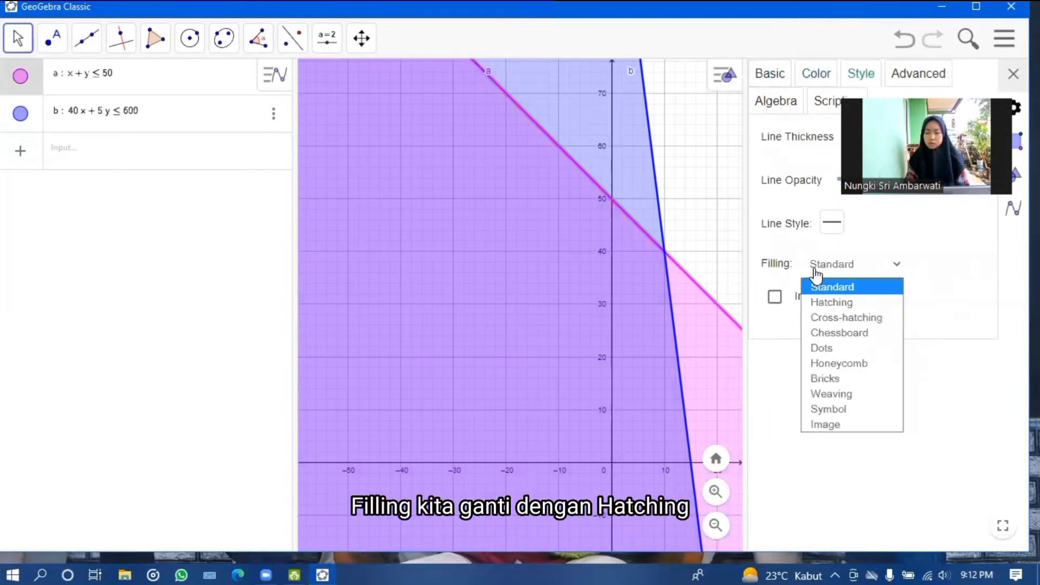
left_click(824, 306)
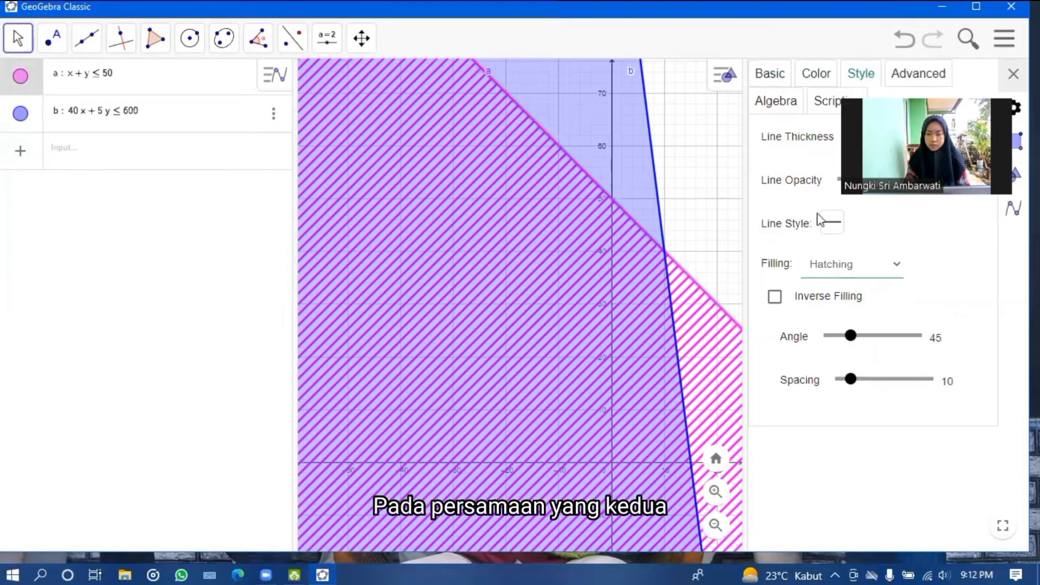
left_click(1001, 71)
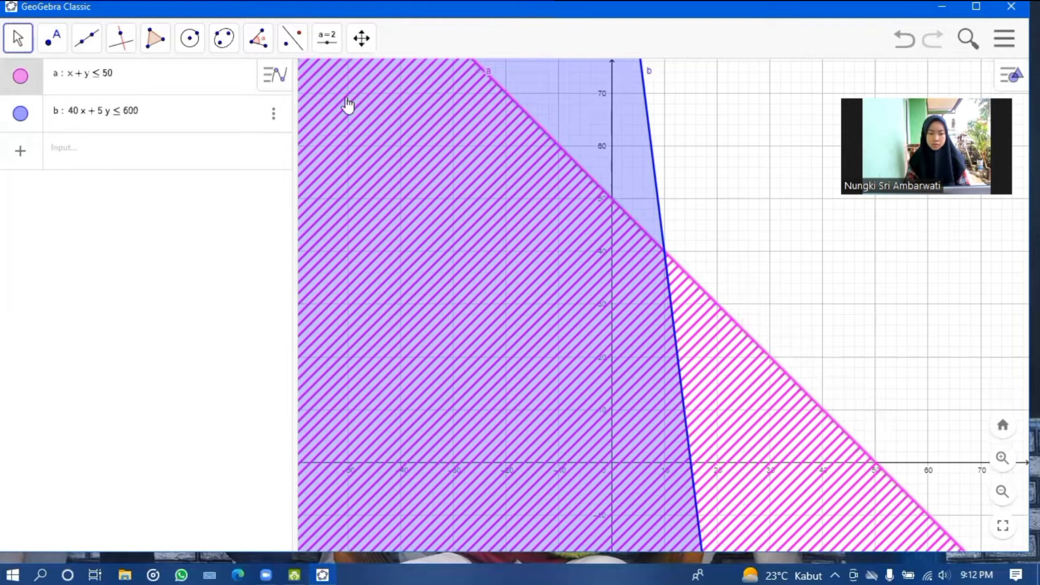
Step: Colour the inequality 40x + 5y ≤ 600 green (0, 255, 0) and set its filling to Hatching
left_click(273, 116)
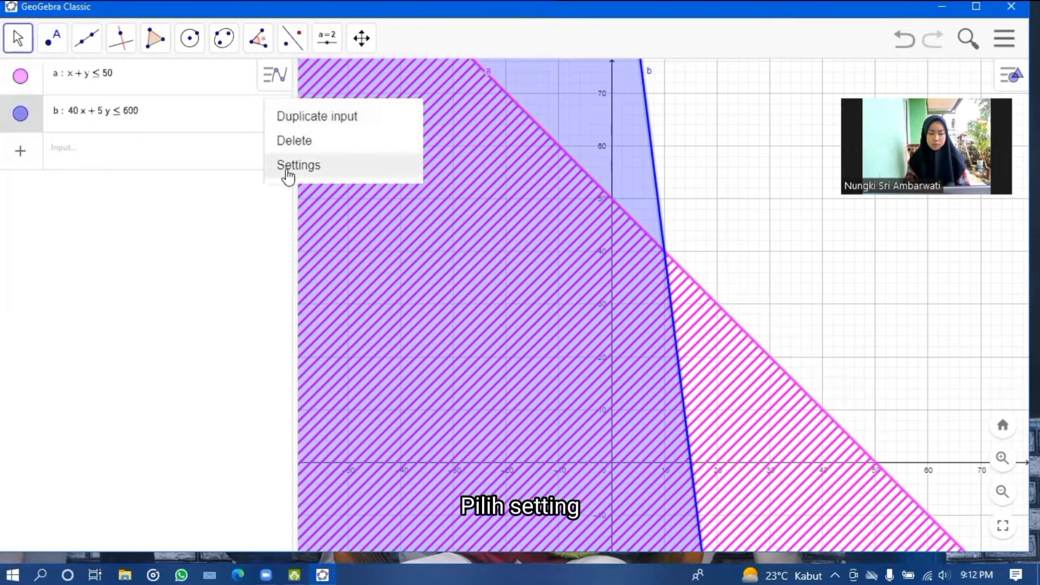
left_click(287, 172)
left_click(815, 81)
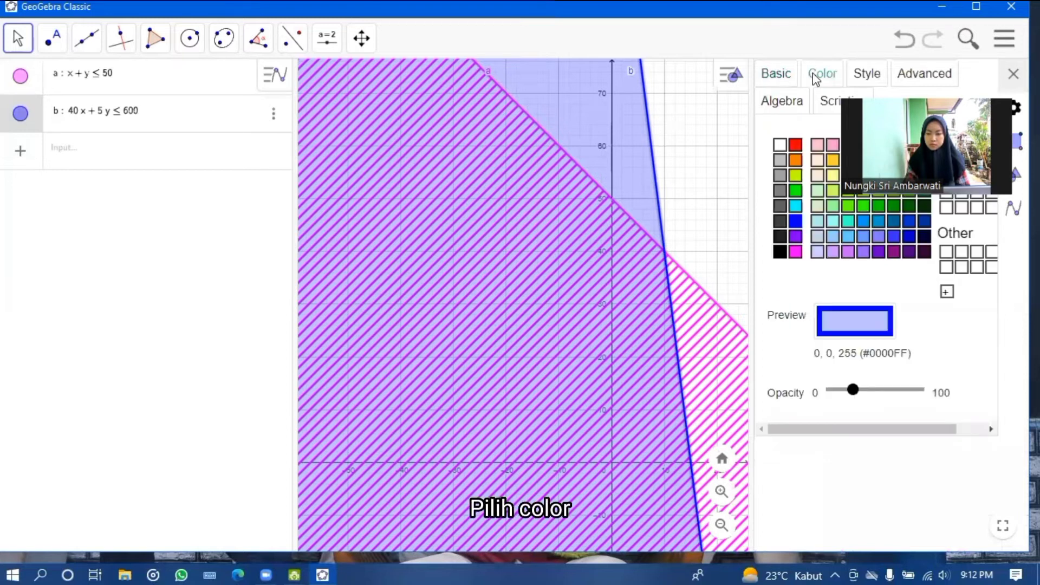
left_click(795, 190)
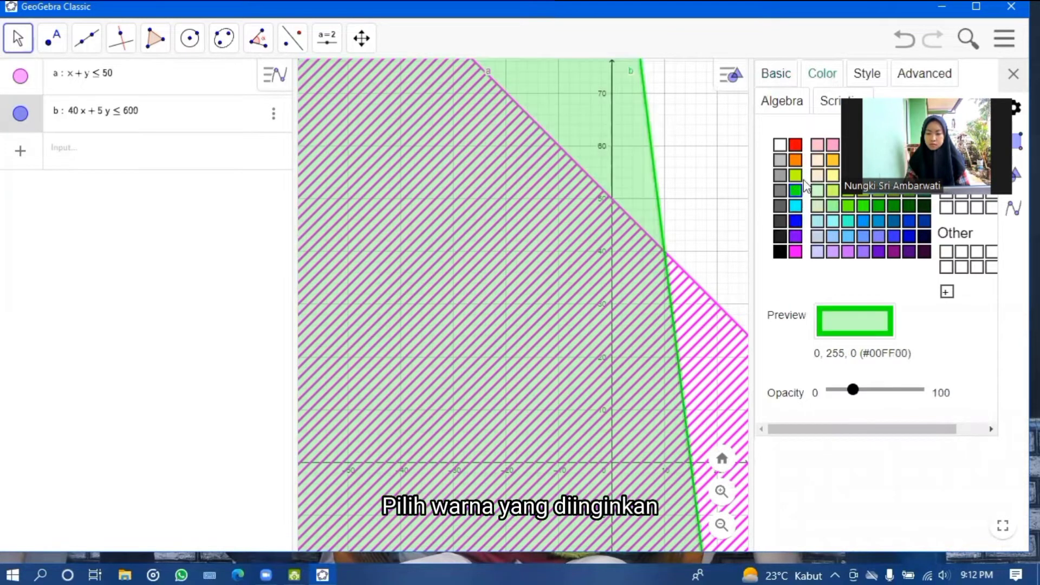
left_click(877, 75)
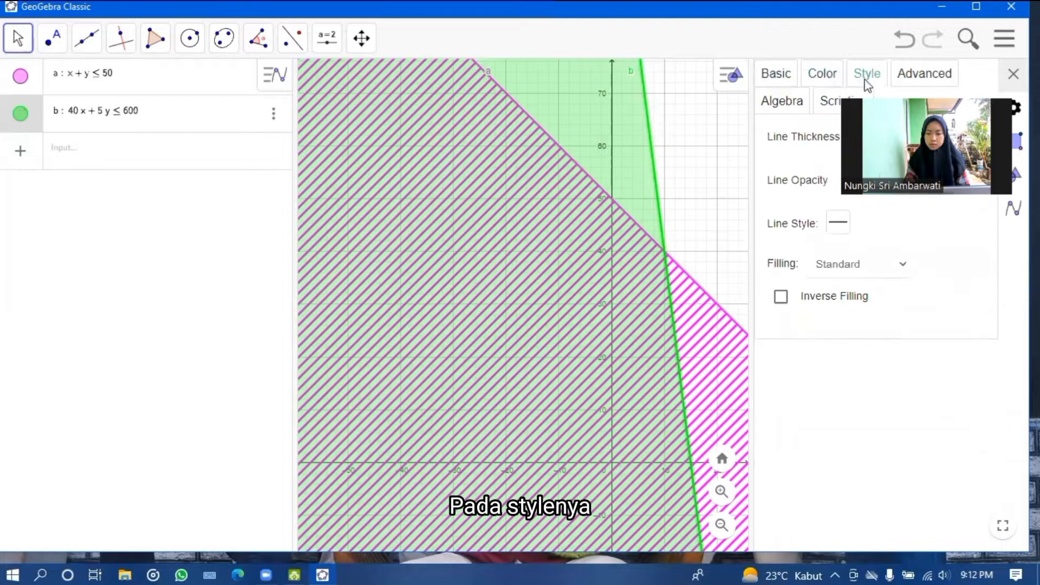
left_click(836, 272)
left_click(839, 303)
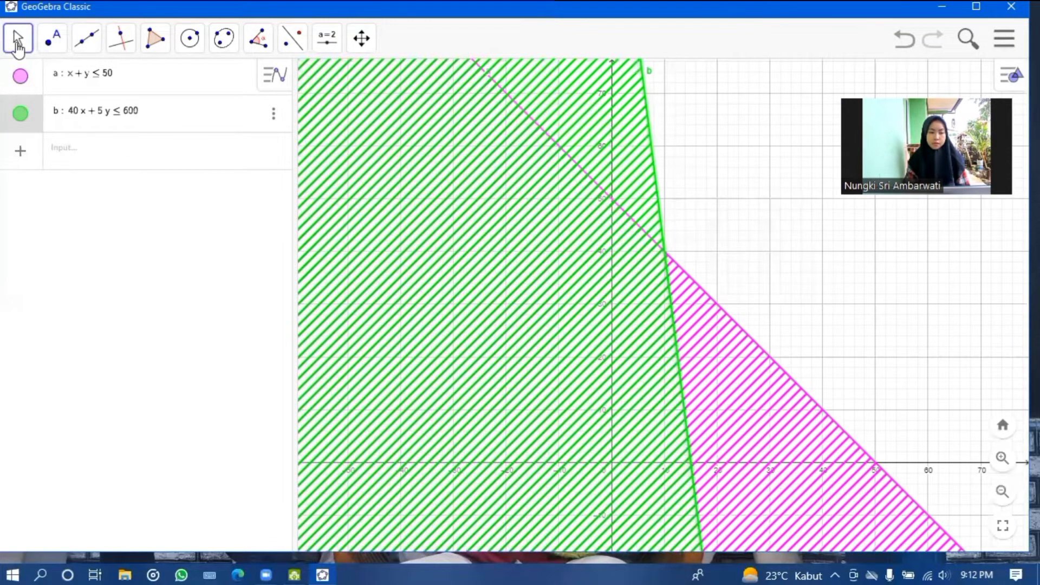
Step: Add the boundary line equation x + y = 50 as a new entry
left_click(73, 145)
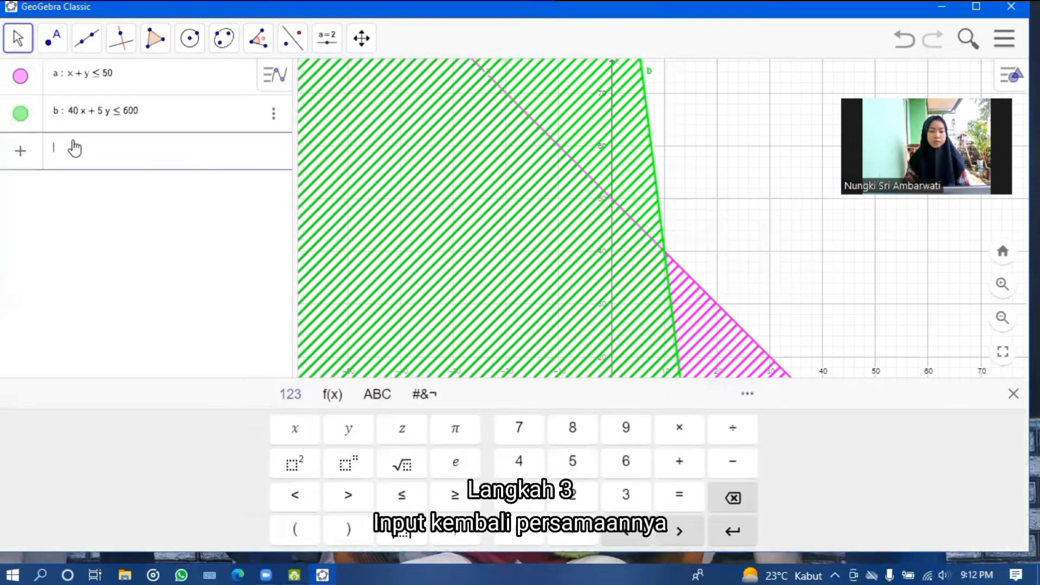
left_click(301, 433)
left_click(674, 462)
left_click(350, 431)
left_click(666, 502)
left_click(573, 463)
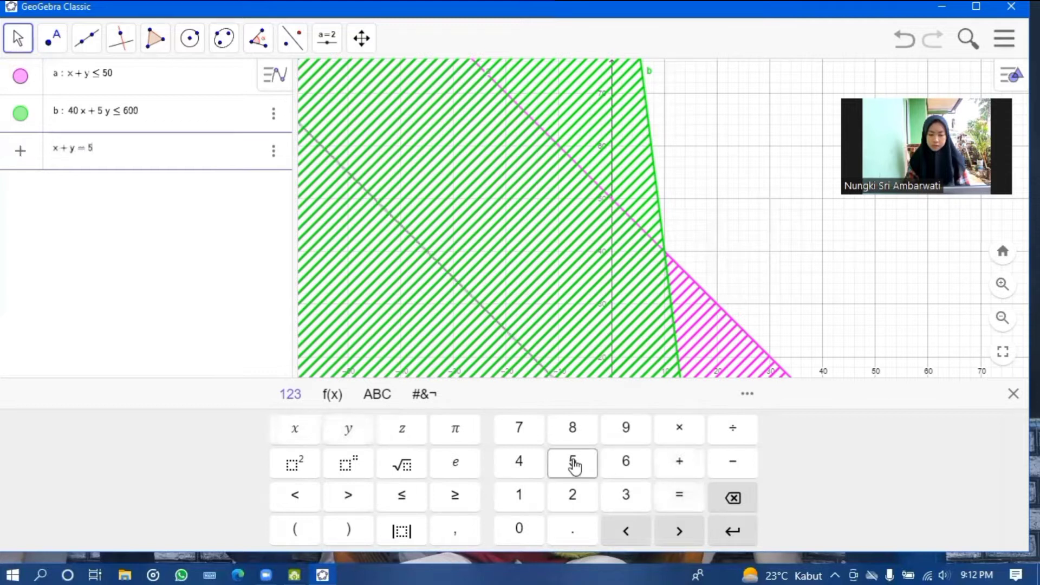
left_click(525, 527)
key("Return")
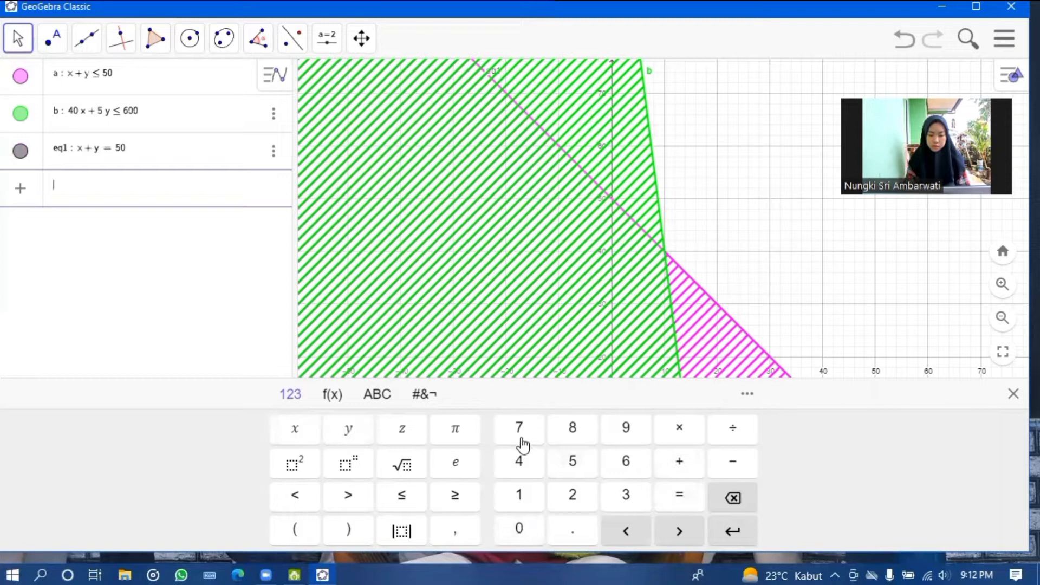
Step: Add the boundary line equation 40x + 5y = 600 as a new entry
left_click(519, 467)
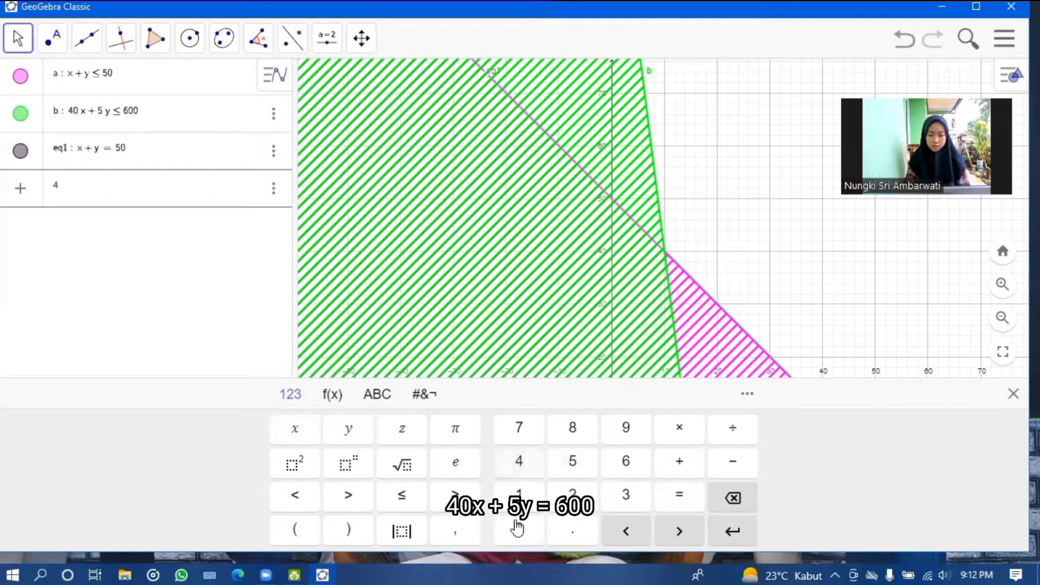
left_click(293, 431)
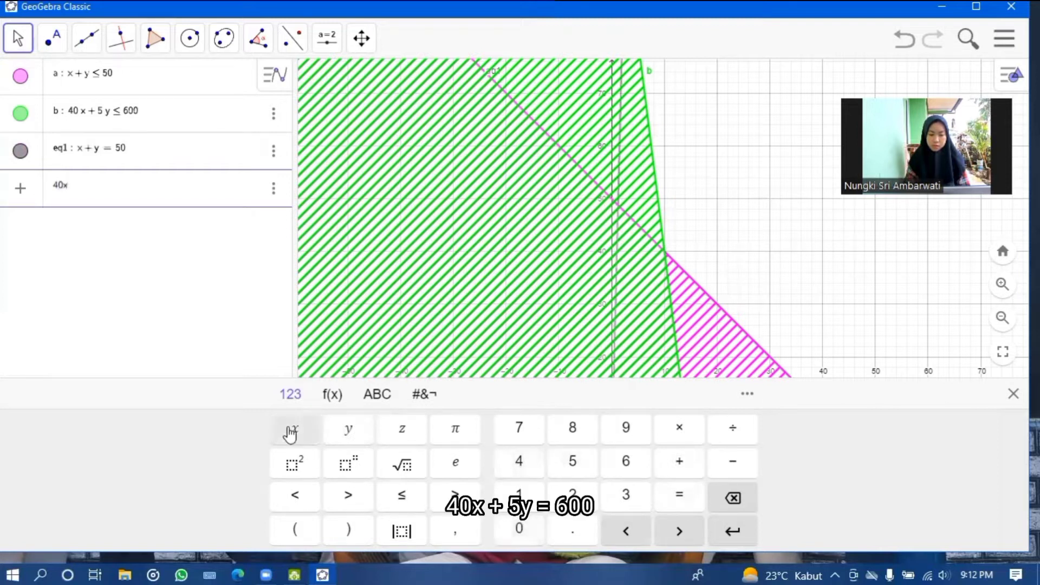
left_click(679, 461)
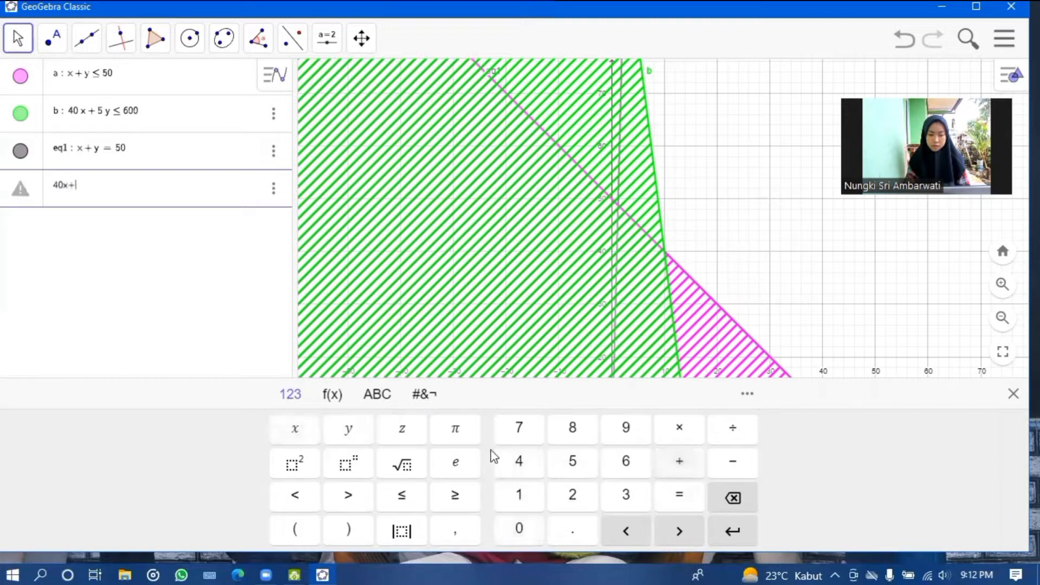
left_click(587, 466)
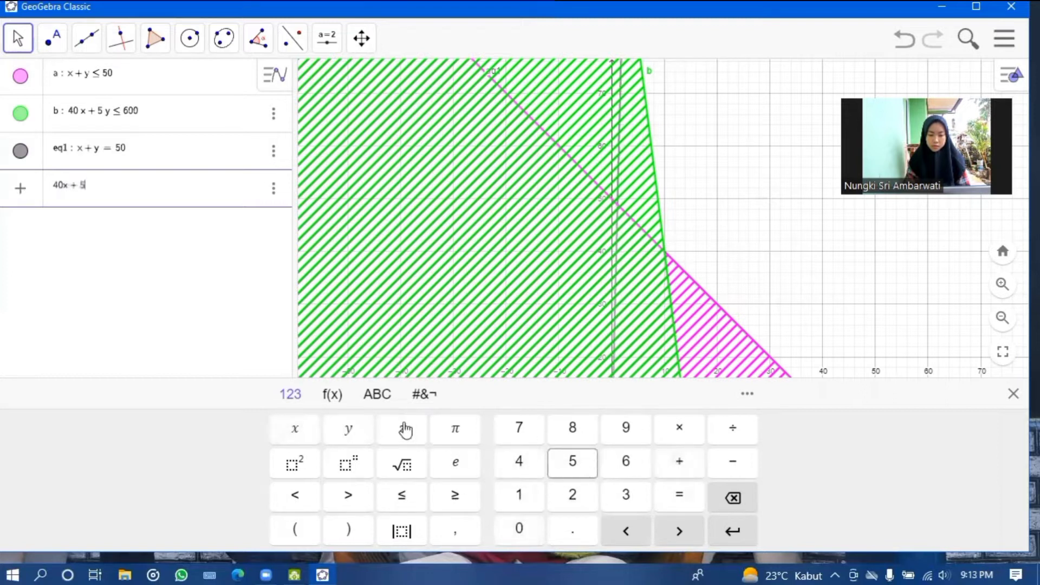
left_click(357, 433)
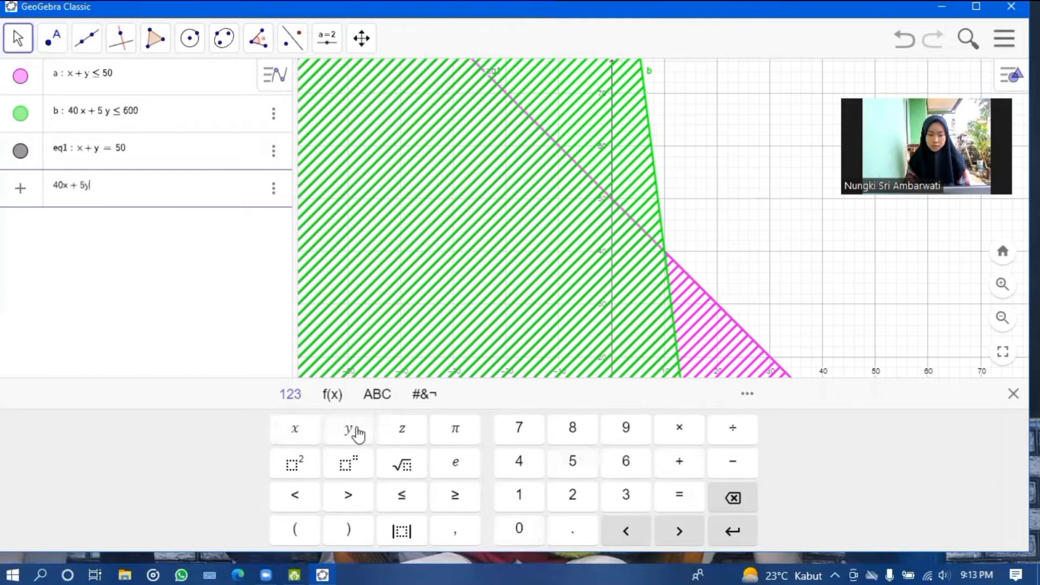
left_click(675, 495)
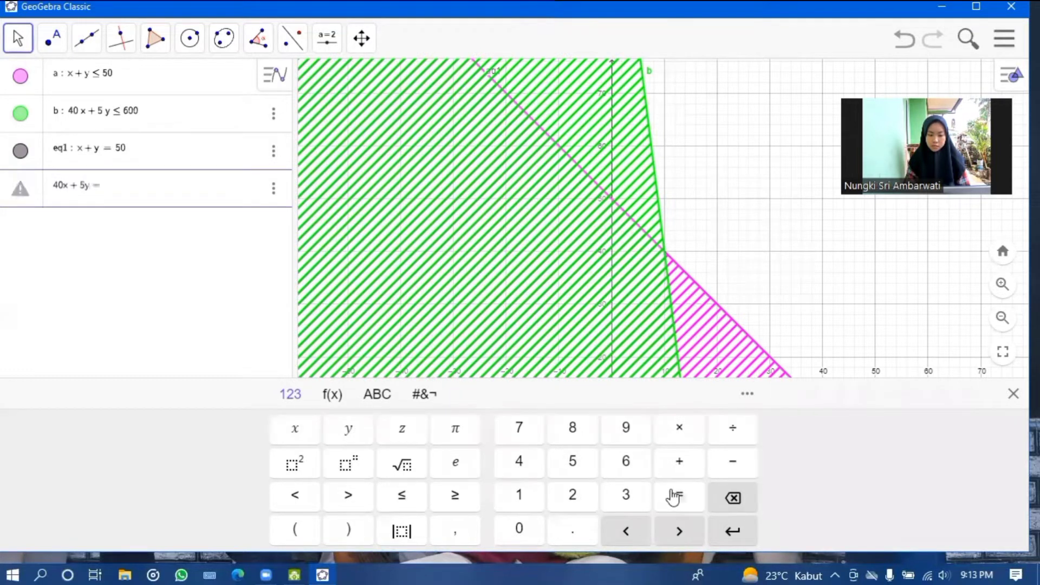
left_click(630, 461)
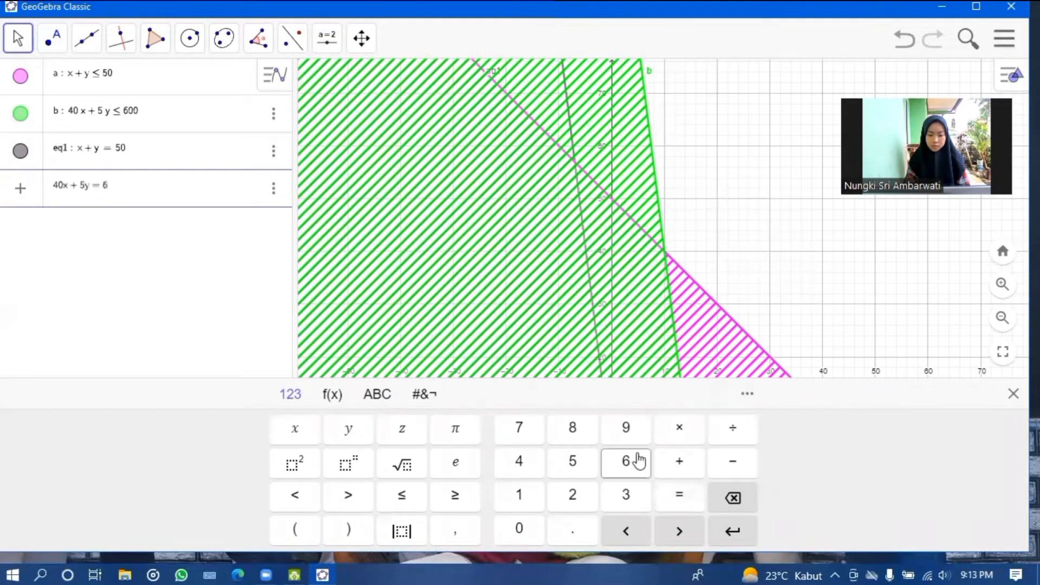
left_click(521, 529)
left_click(521, 528)
key("Return")
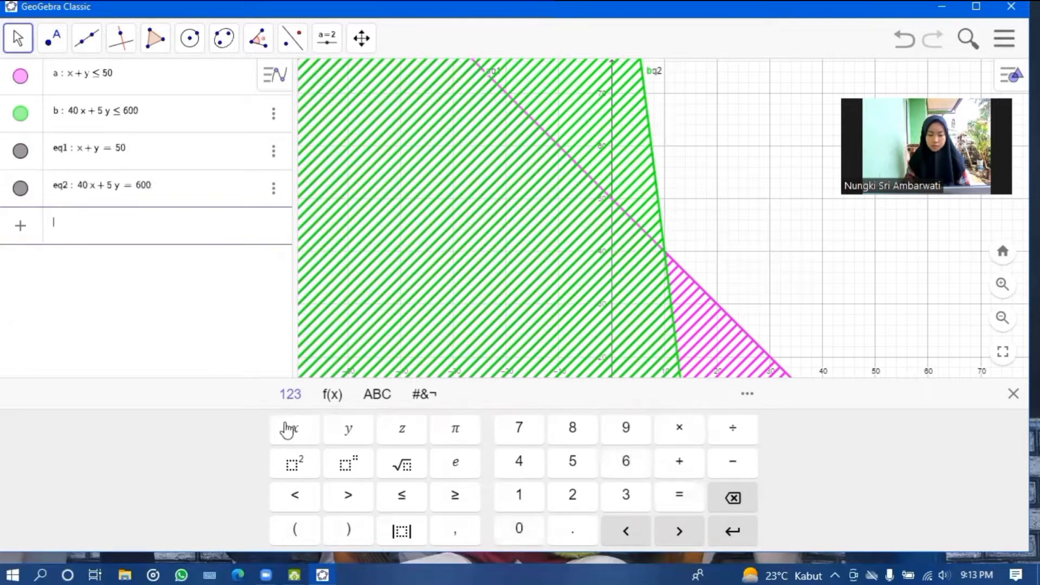
Step: Add the axis line equations x = 0 and y = 0 as two new entries
left_click(285, 427)
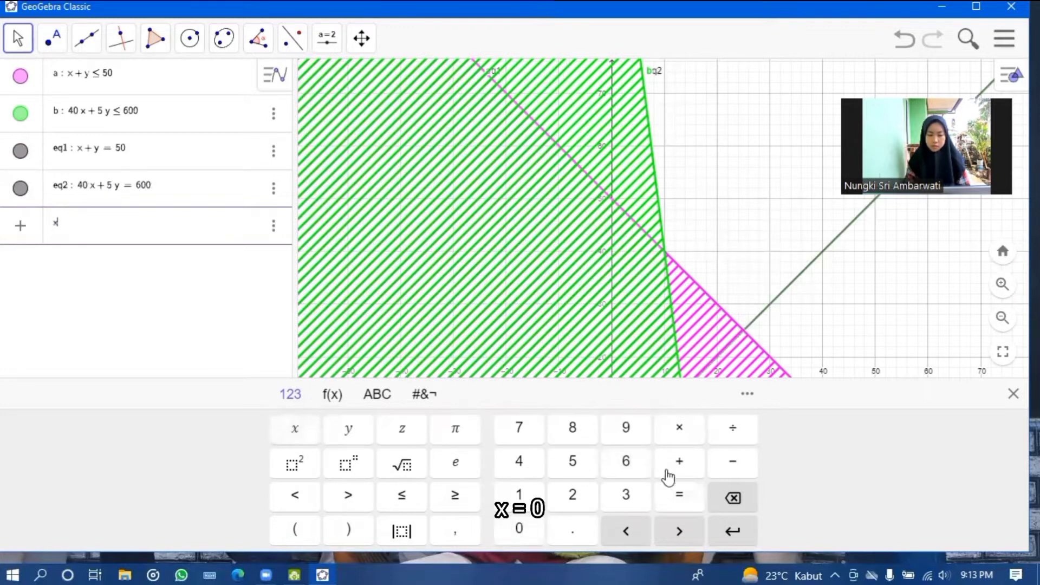
left_click(671, 492)
type("0")
key("Return")
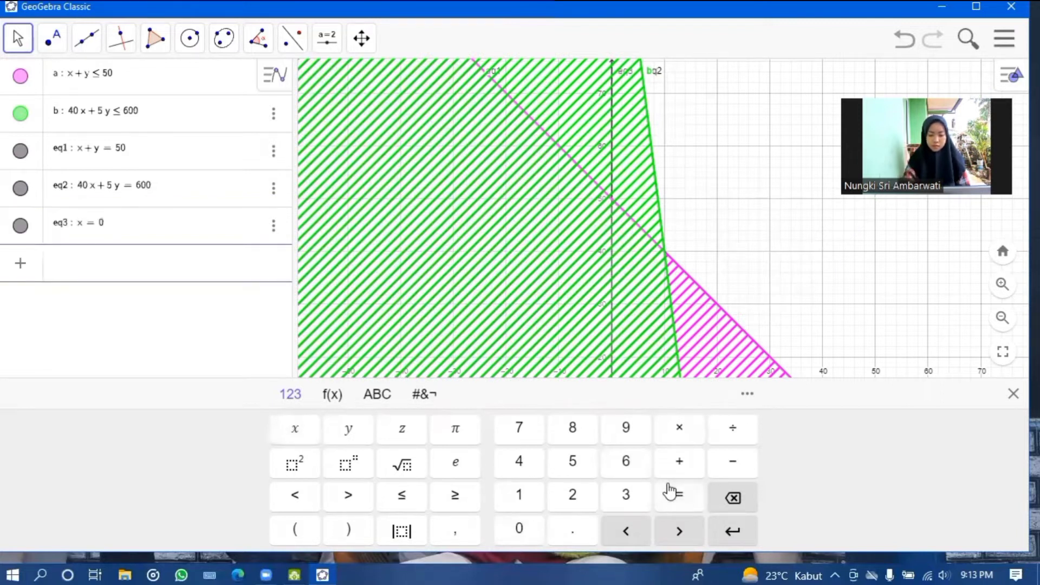
type("y = 0")
key("Return")
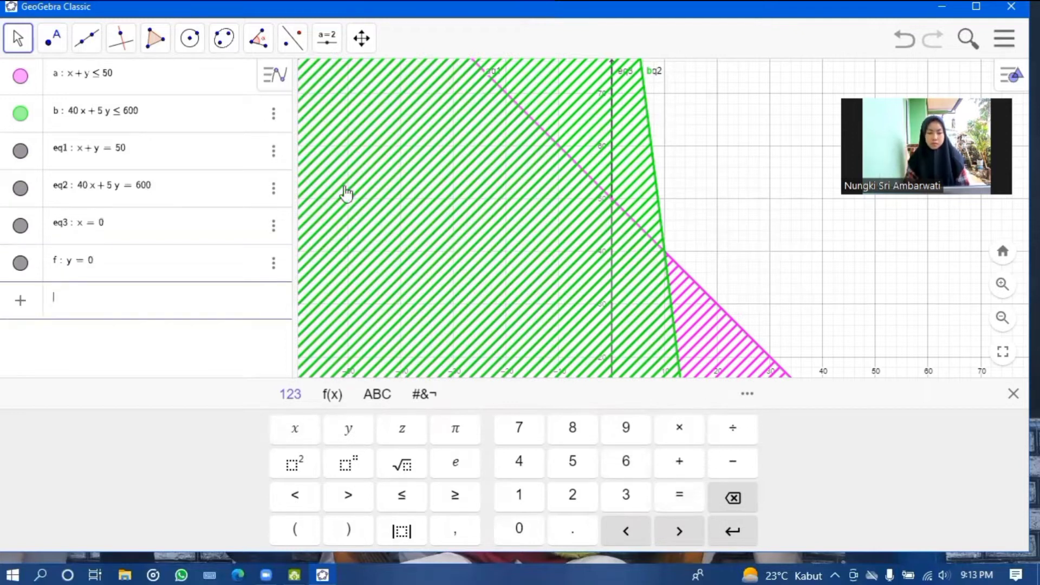
Step: Mark the intersections of the line x + y = 50 with the y-axis and with the line 40x + 5y = 600, using Intersect
left_click(16, 40)
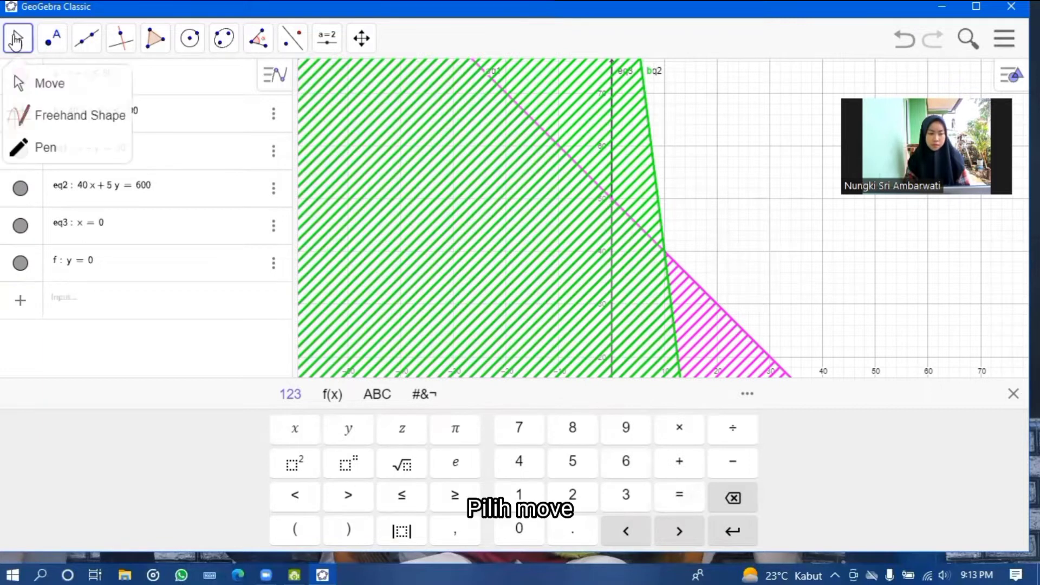
left_click(49, 86)
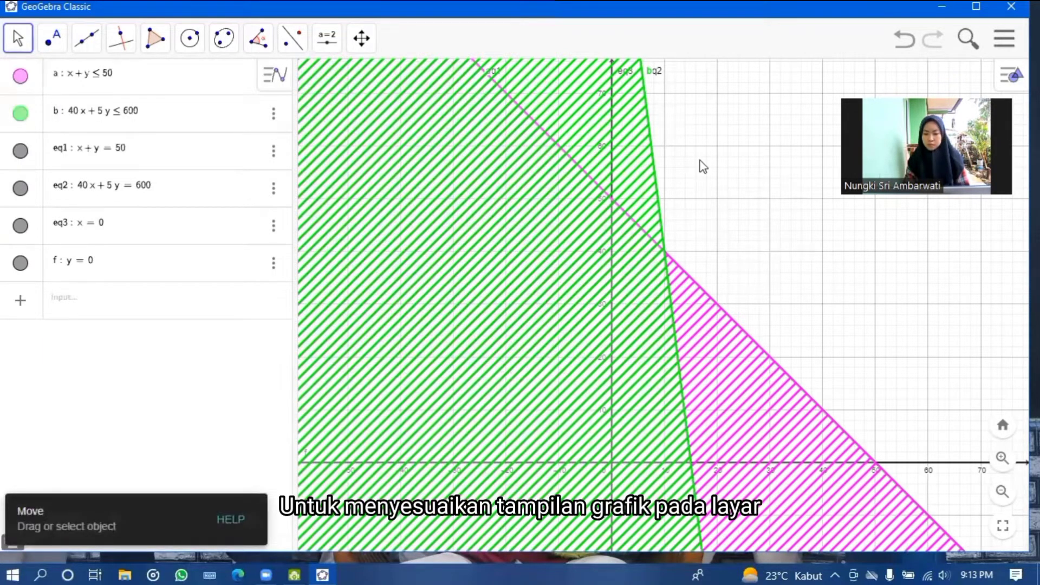
left_click_drag(720, 183, 706, 109)
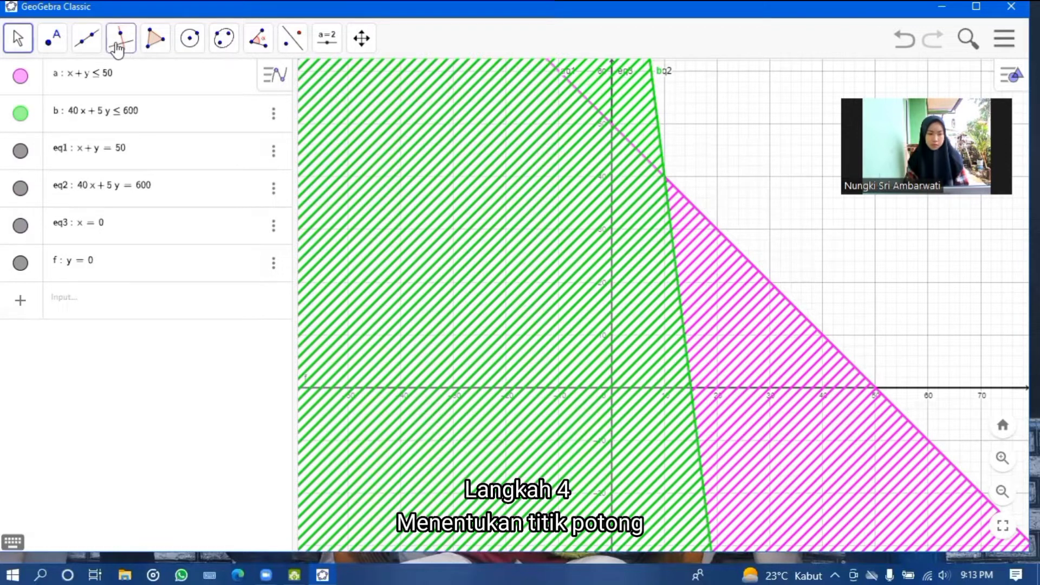
left_click(48, 47)
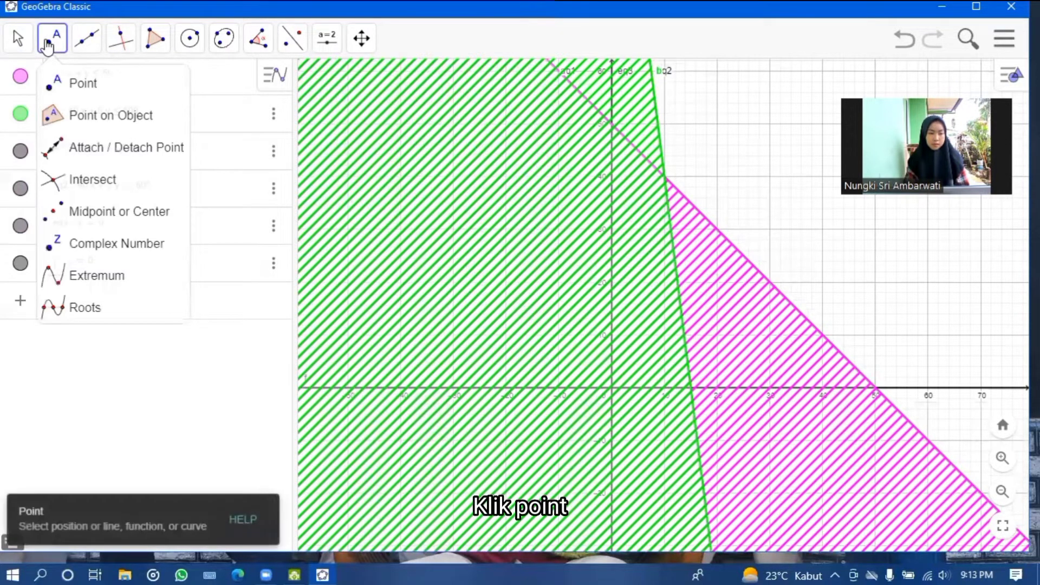
left_click(80, 184)
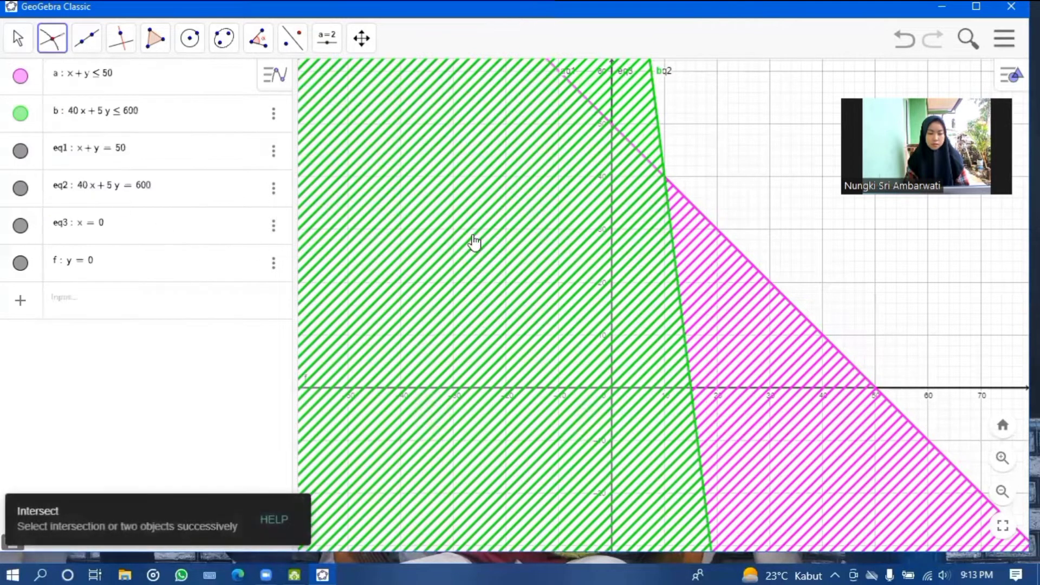
left_click(680, 192)
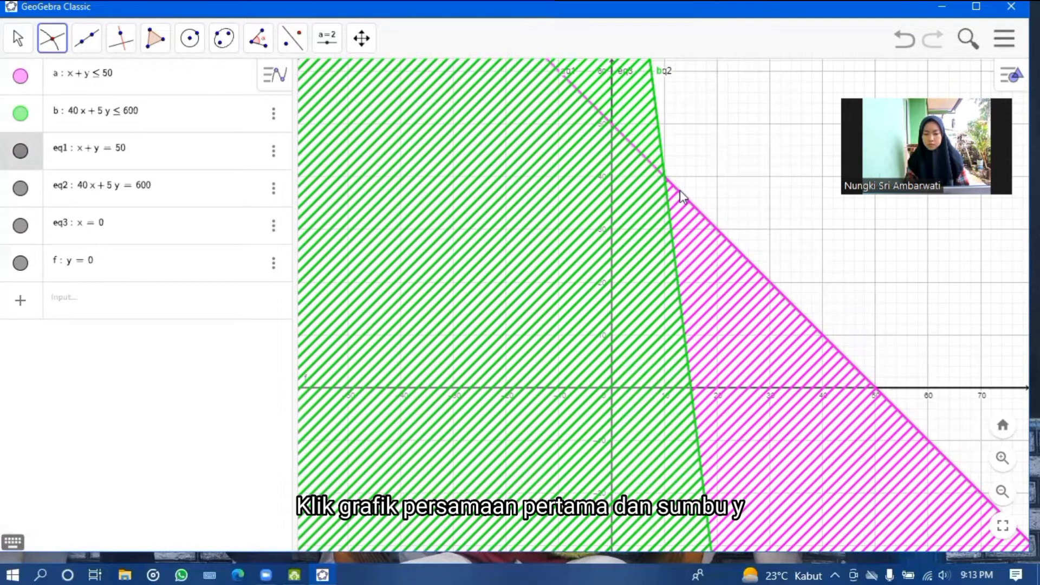
left_click(611, 184)
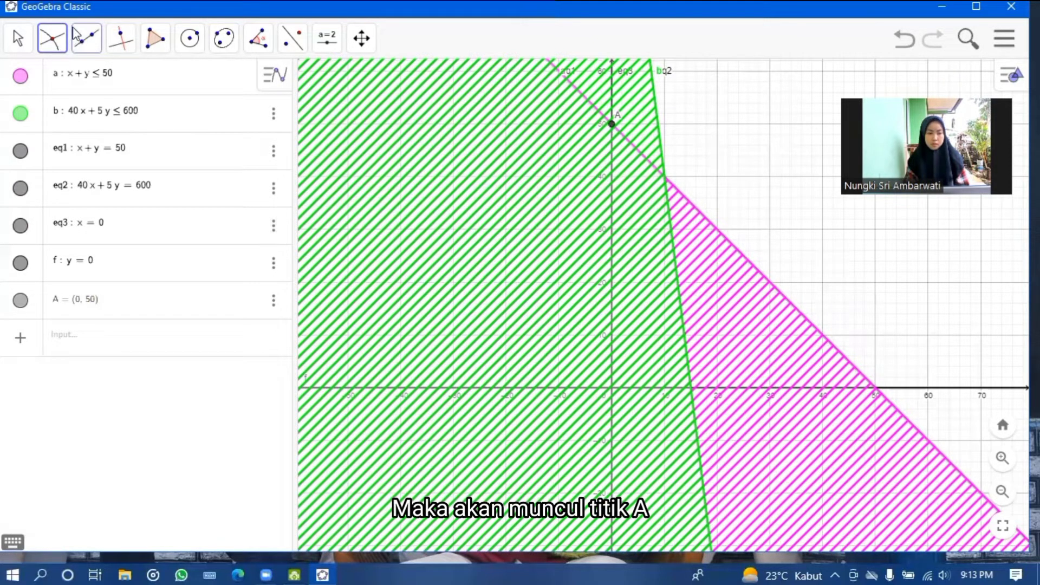
left_click(692, 204)
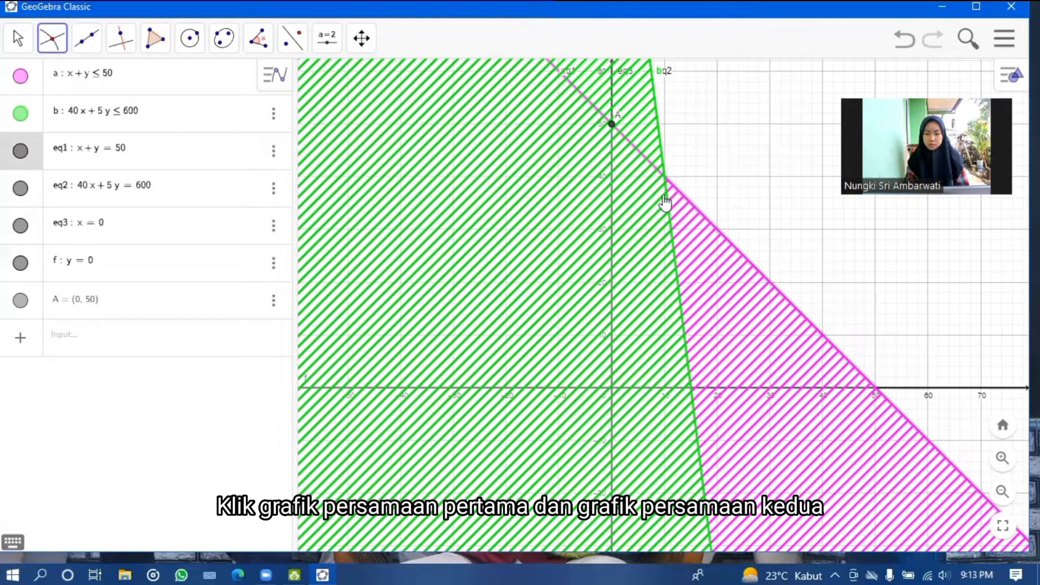
left_click(669, 203)
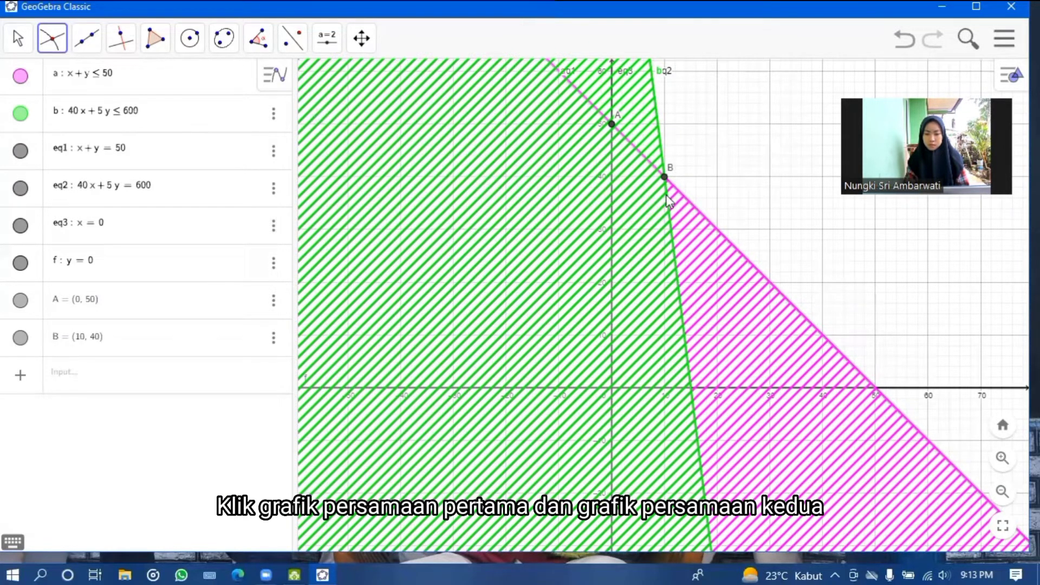
Step: Mark the intersection of the line 40x + 5y = 600 with the x-axis and the intersection of the two axes
left_click(691, 378)
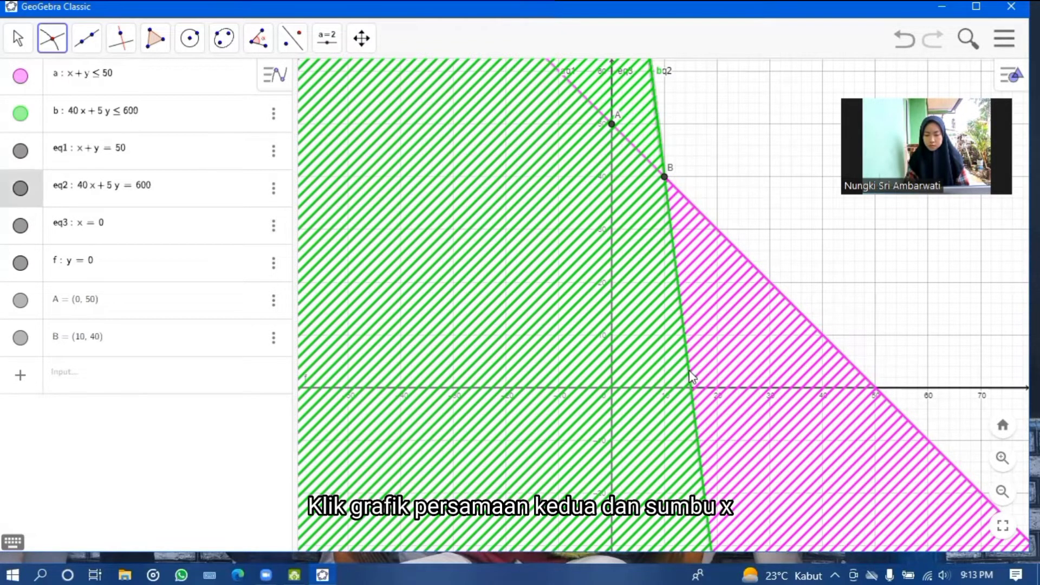
left_click(907, 389)
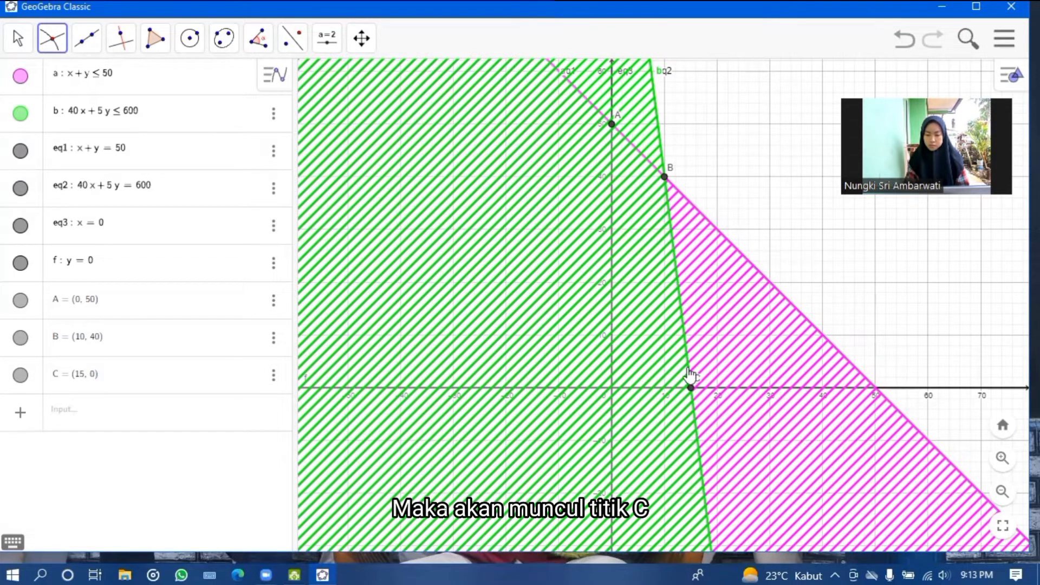
left_click(612, 377)
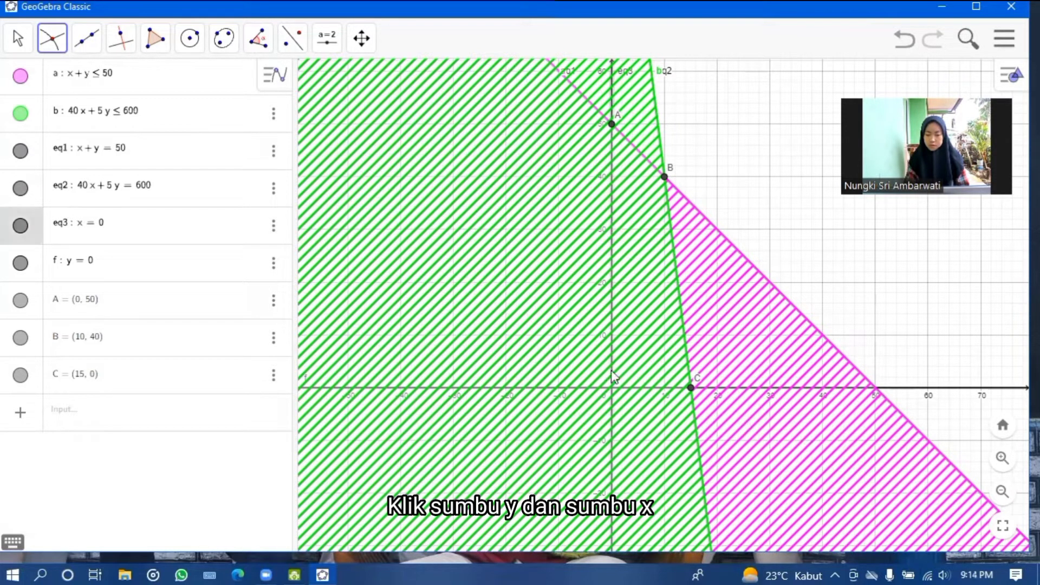
left_click(948, 388)
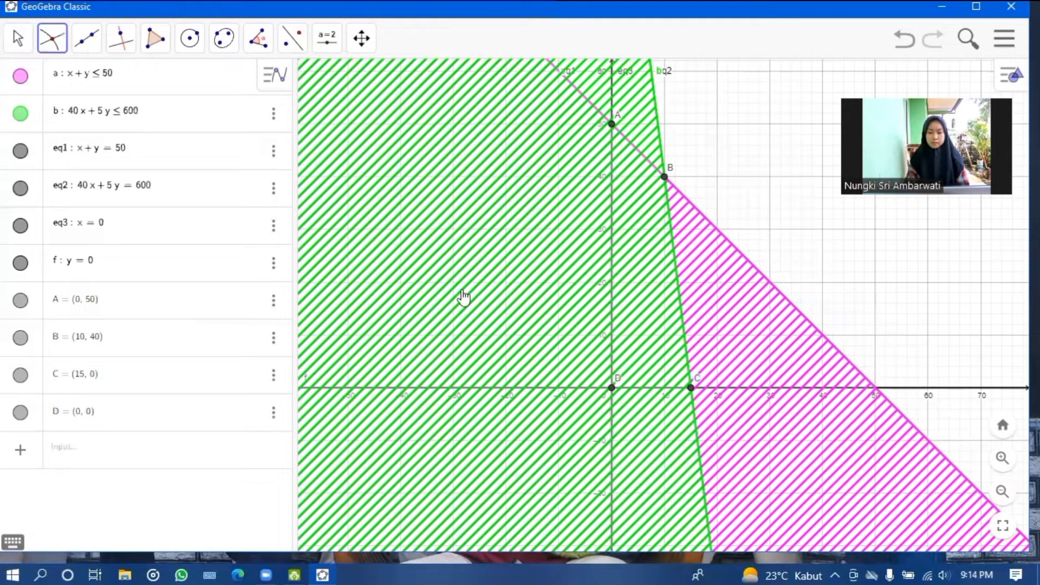
Step: Draw a polygon through the intersection points A, B, C and D, closing it at A
left_click(151, 41)
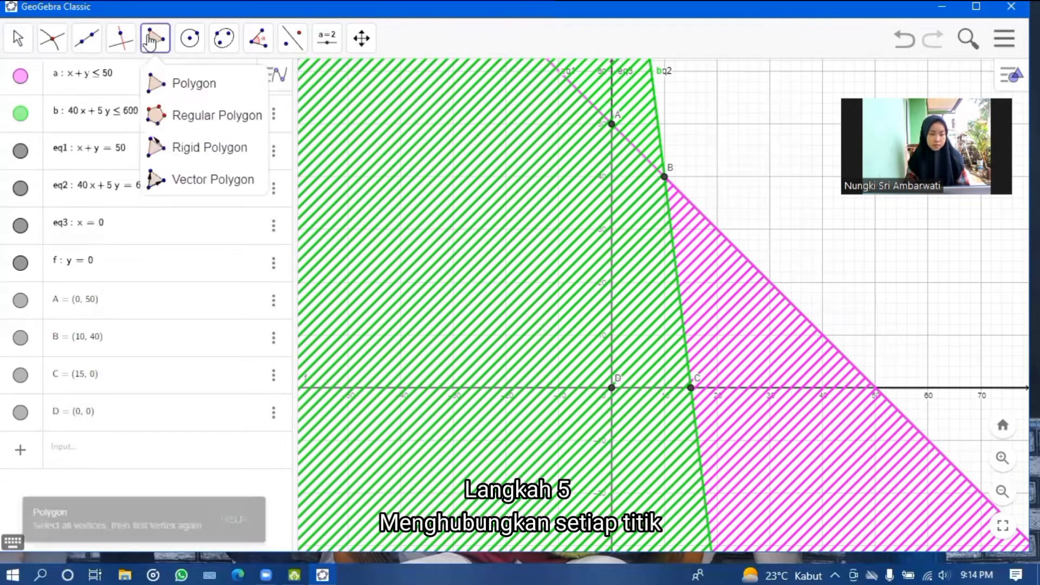
left_click(176, 87)
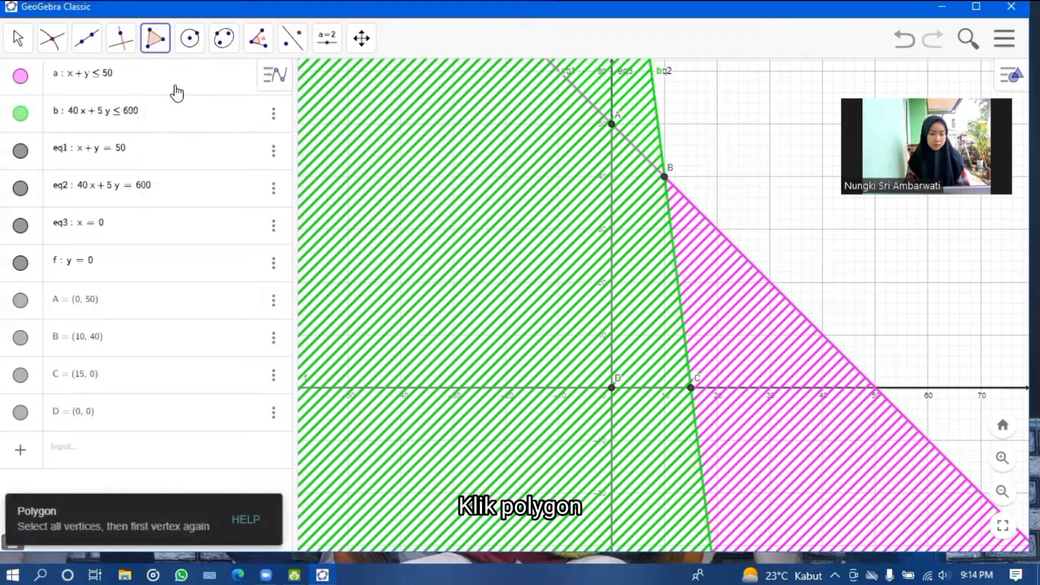
left_click(611, 124)
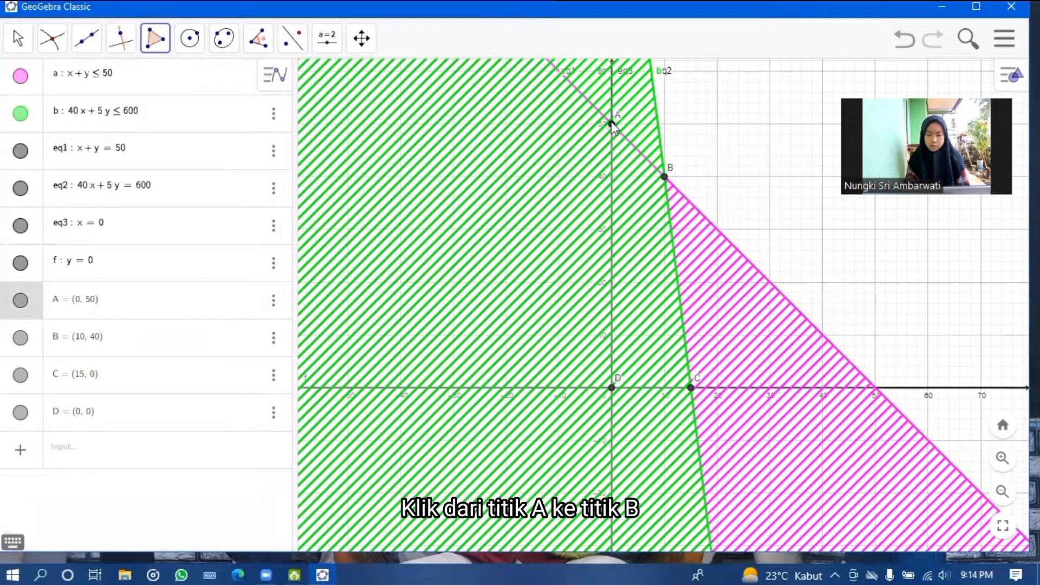
left_click(665, 177)
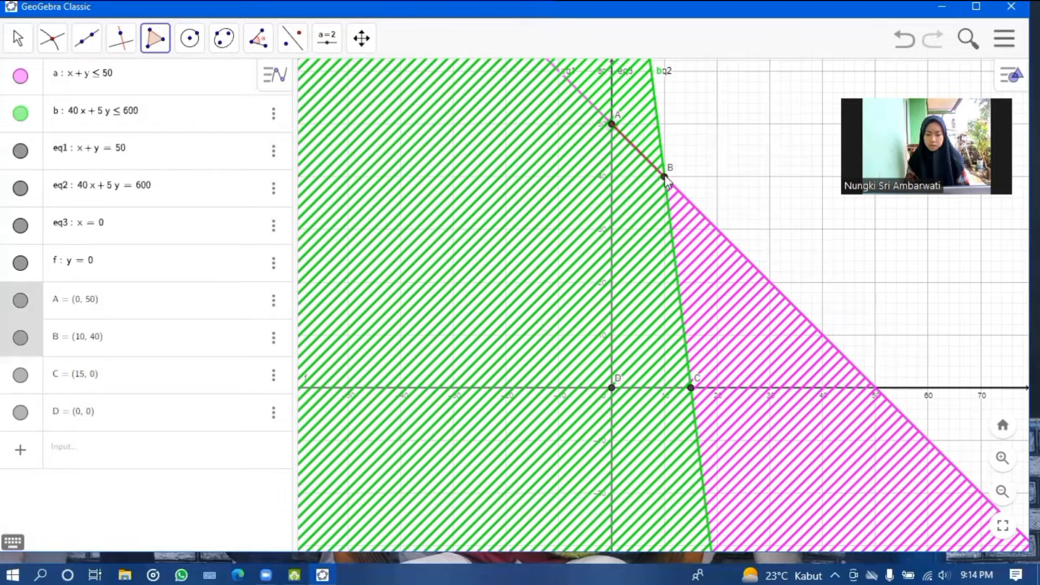
left_click(692, 389)
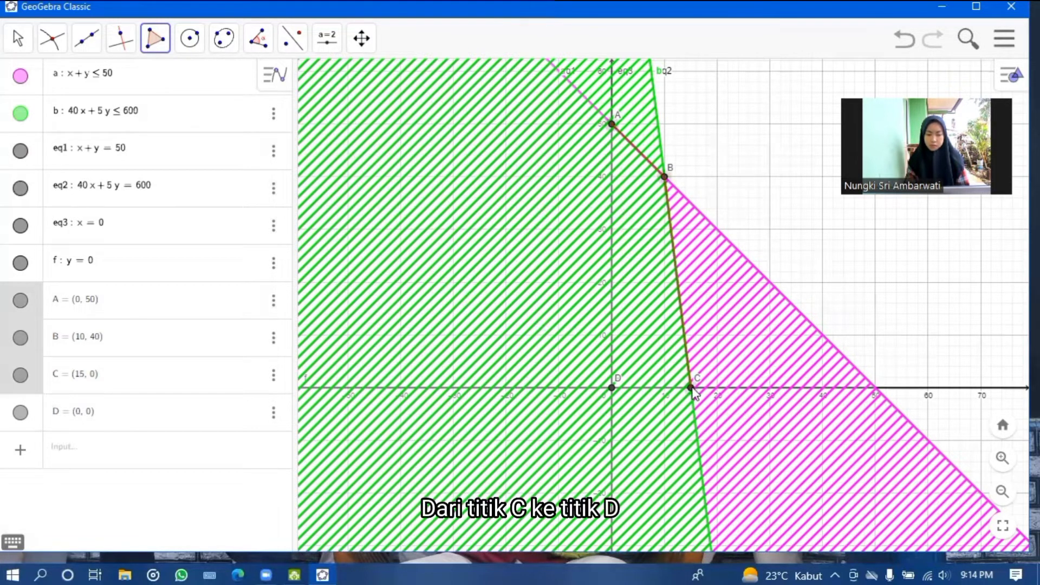
left_click(612, 388)
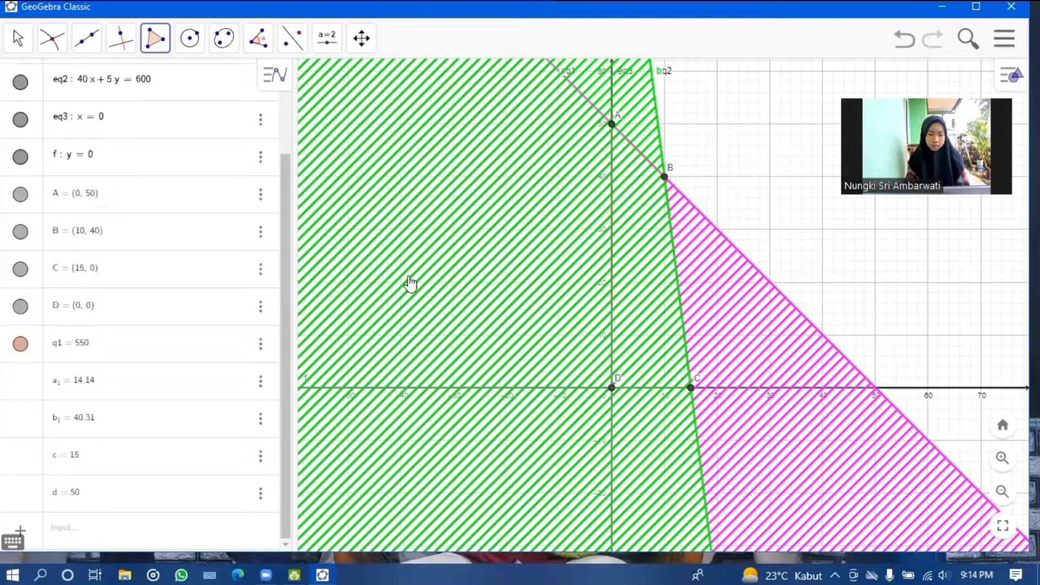
Step: Set the opacity of polygon q1 to 100 and close its settings
right_click(261, 347)
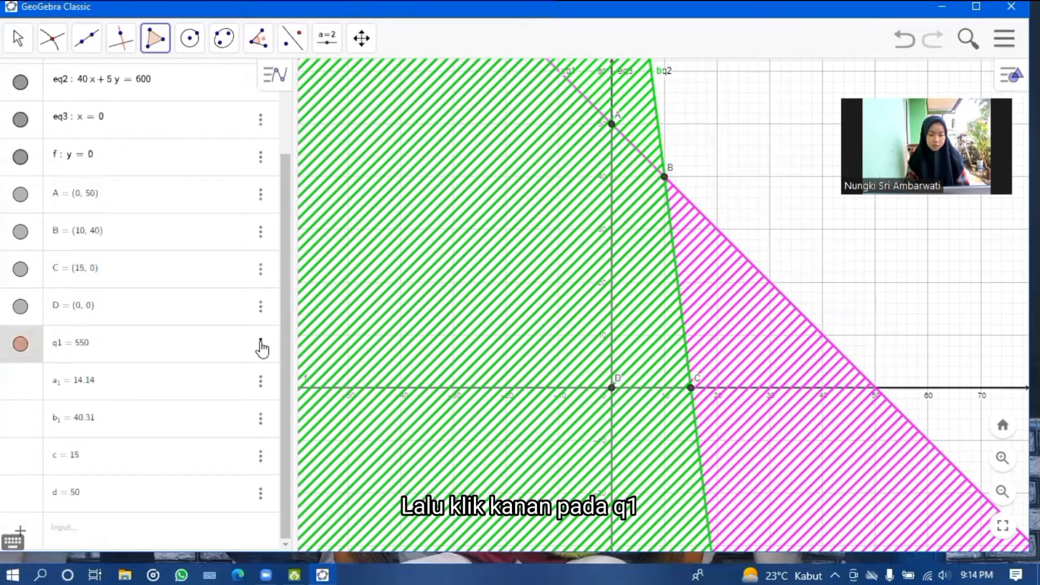
left_click(301, 403)
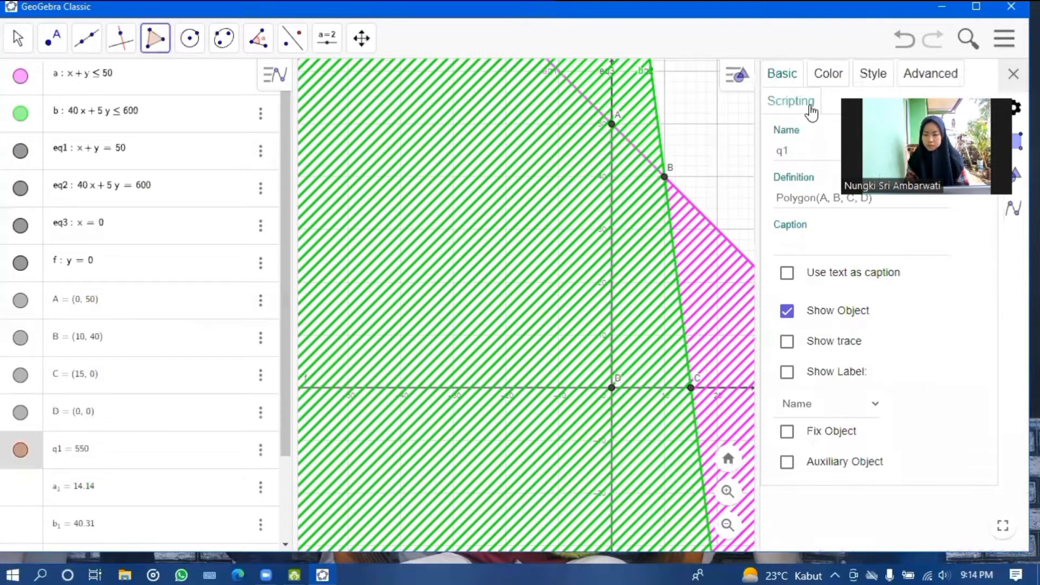
left_click(838, 77)
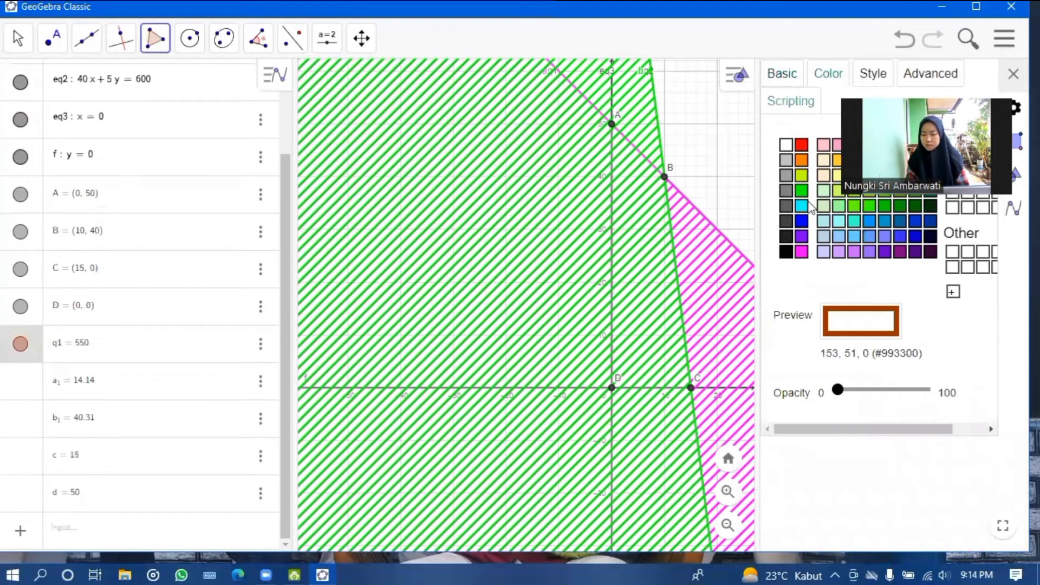
left_click_drag(838, 390, 993, 395)
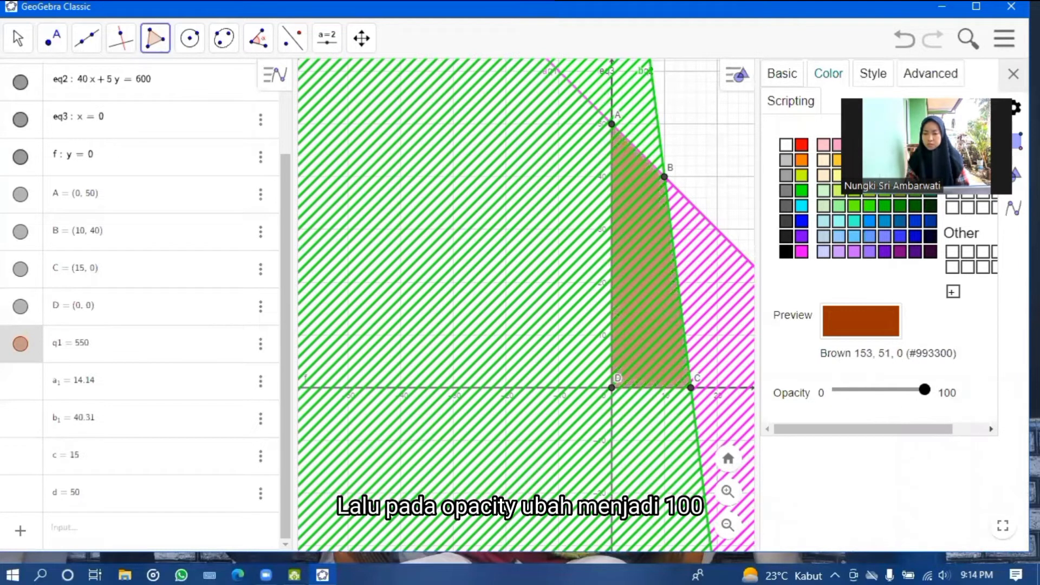
left_click(1013, 74)
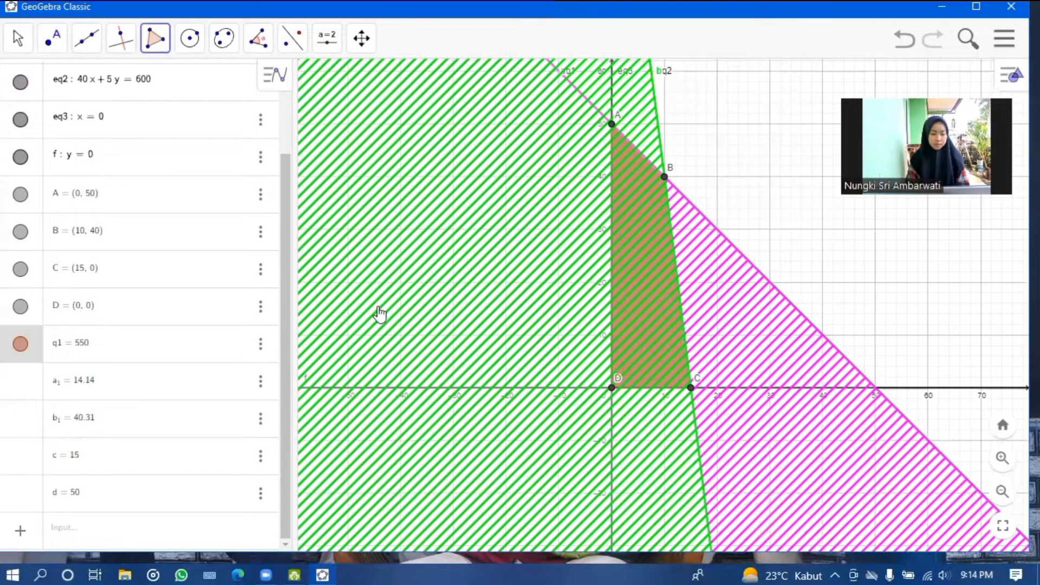
Step: Enter the objective function 300x + 200y as a new algebra entry
left_click(61, 517)
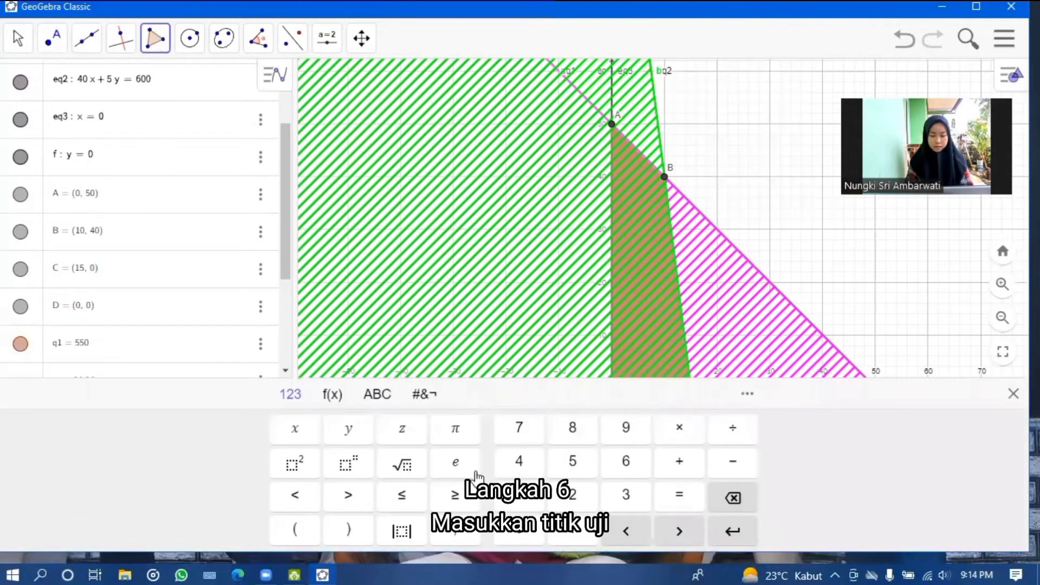
left_click(628, 496)
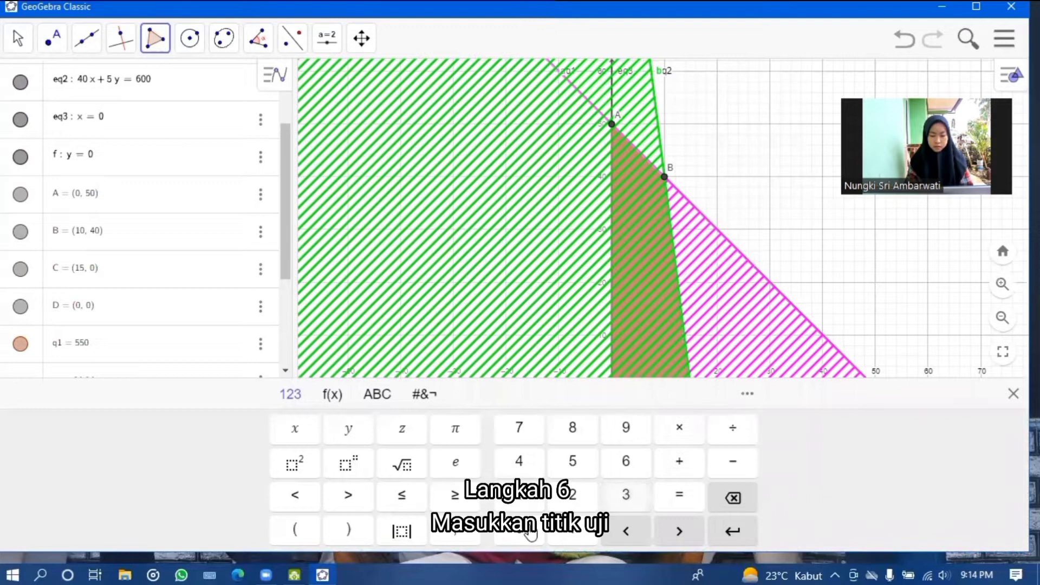
left_click(530, 533)
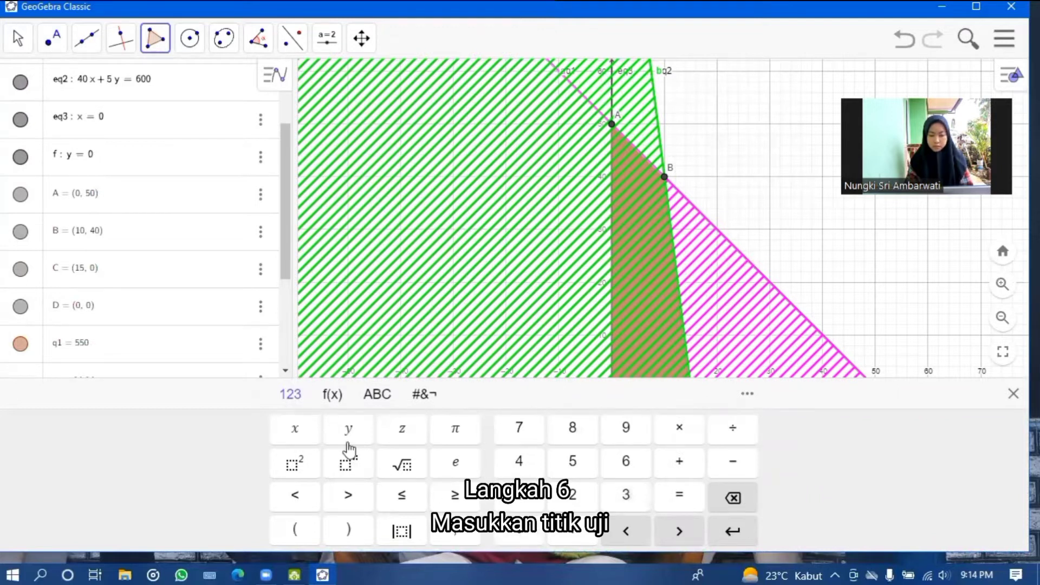
left_click(311, 427)
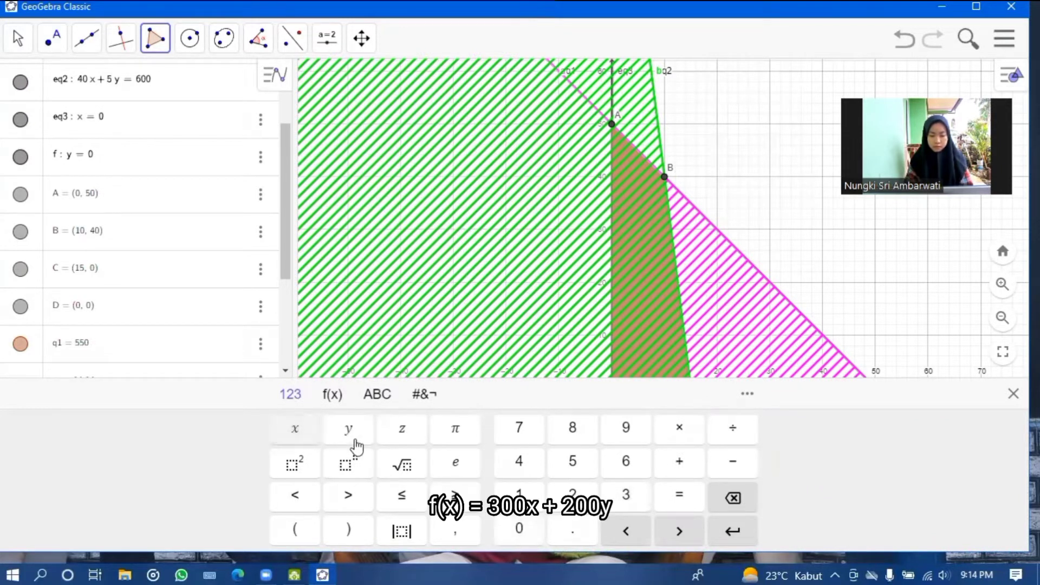
left_click(687, 465)
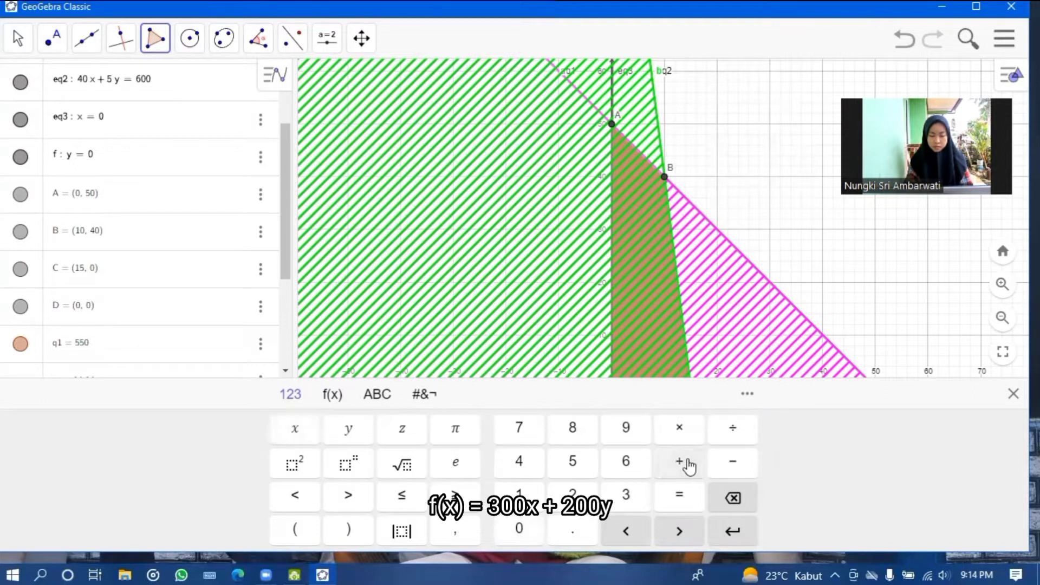
left_click(578, 494)
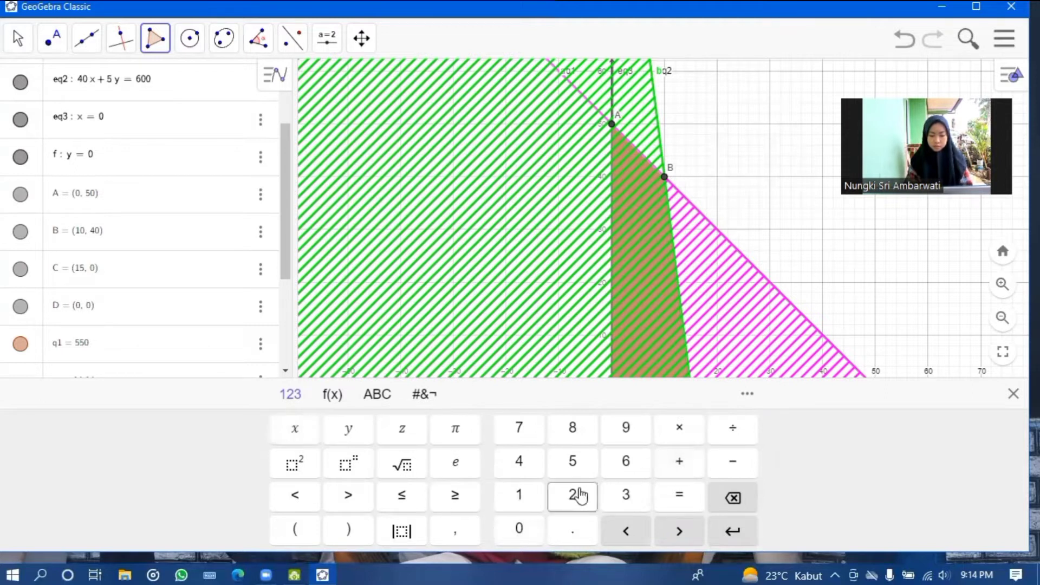
left_click(509, 525)
left_click(510, 526)
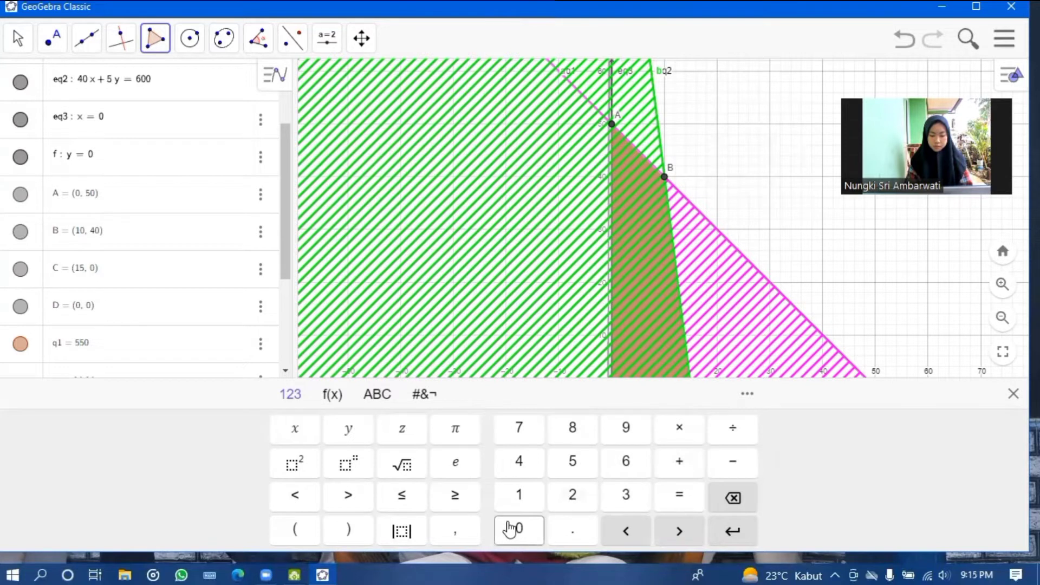
left_click(333, 428)
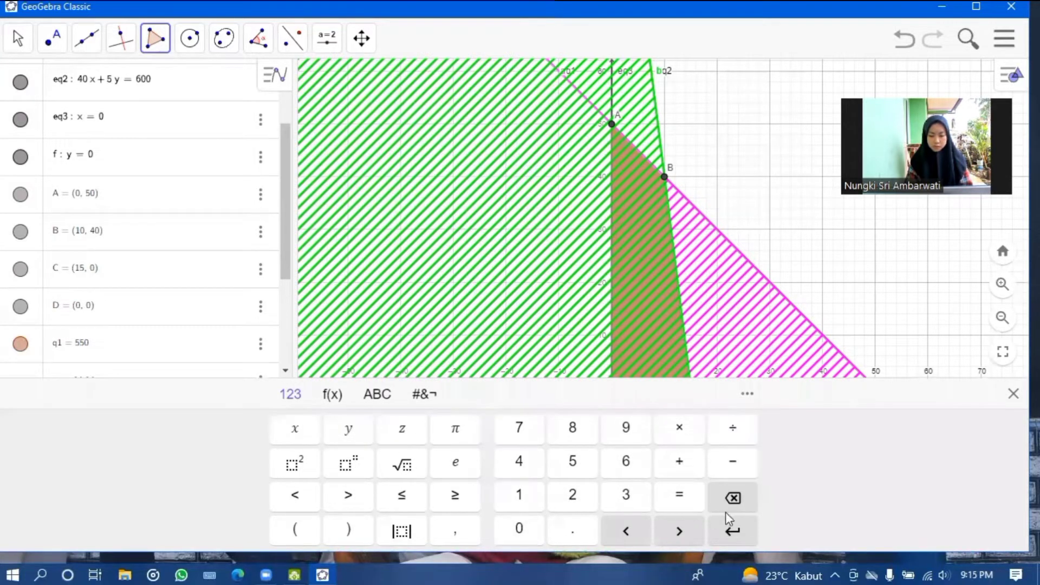
left_click(729, 528)
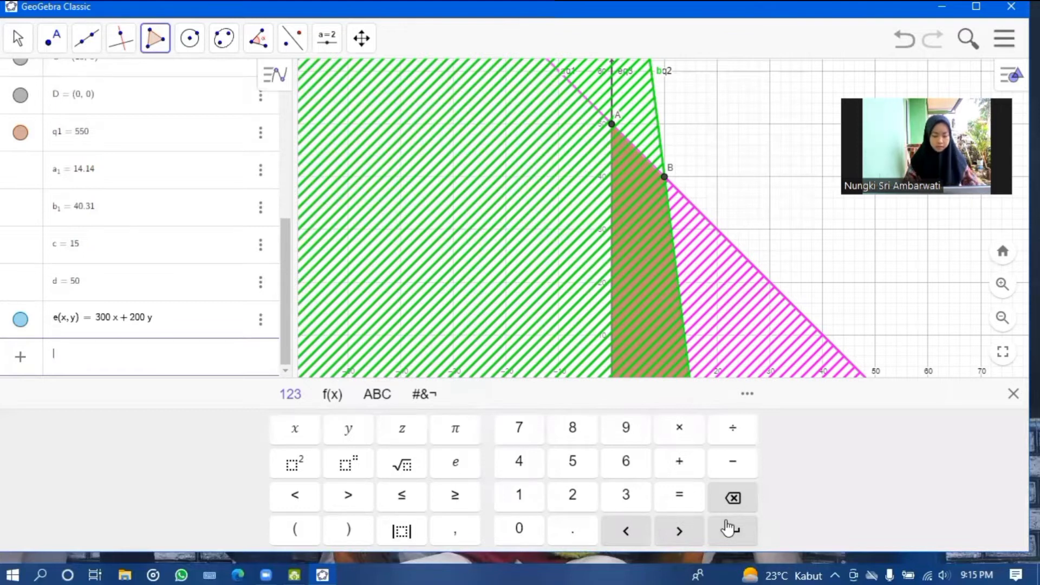
Step: Evaluate the objective at point A with the entry NA = 300x(A) + 200y(A)
type("N")
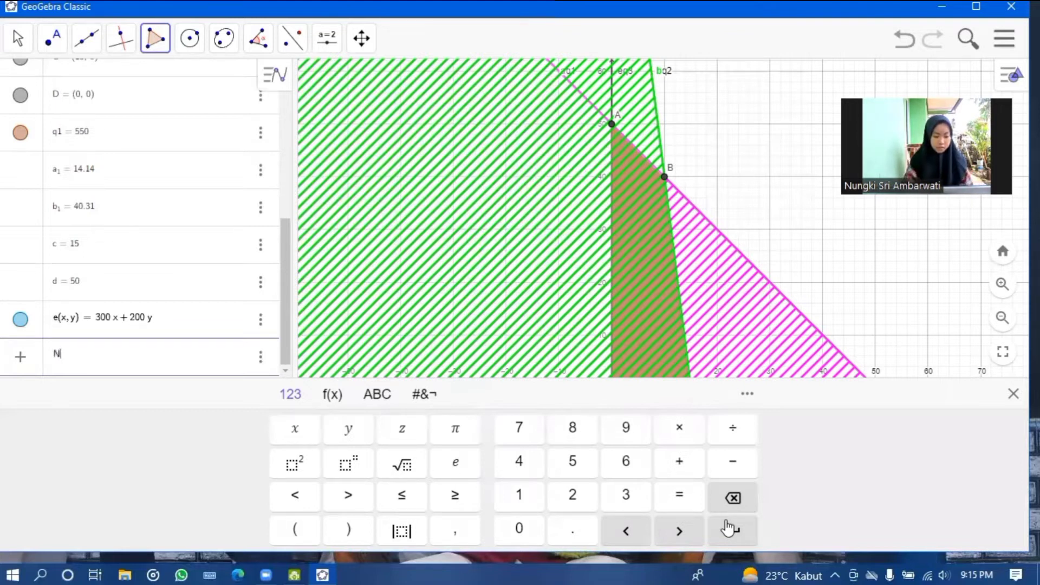
type("A = ")
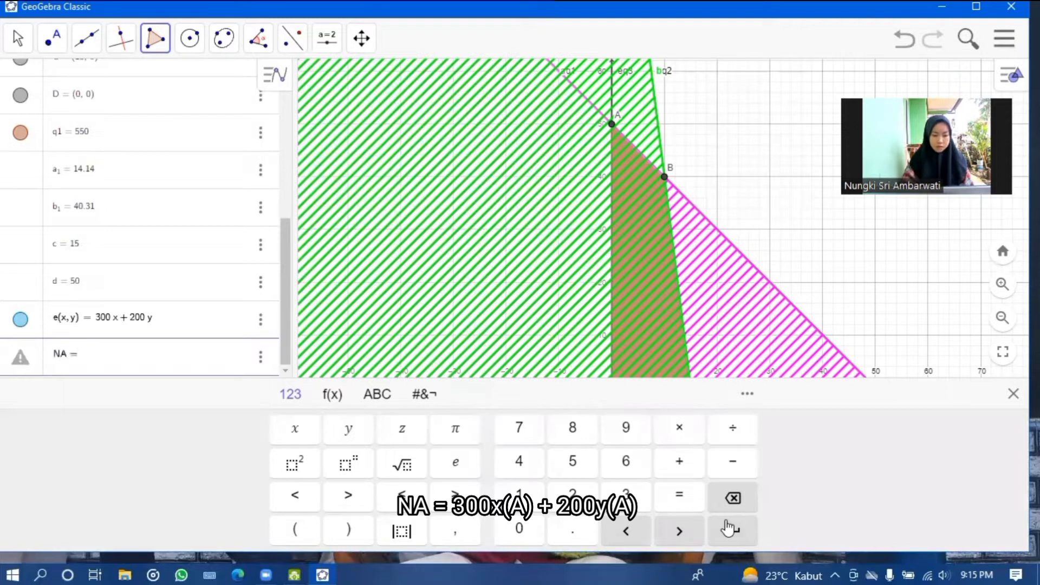
type("3")
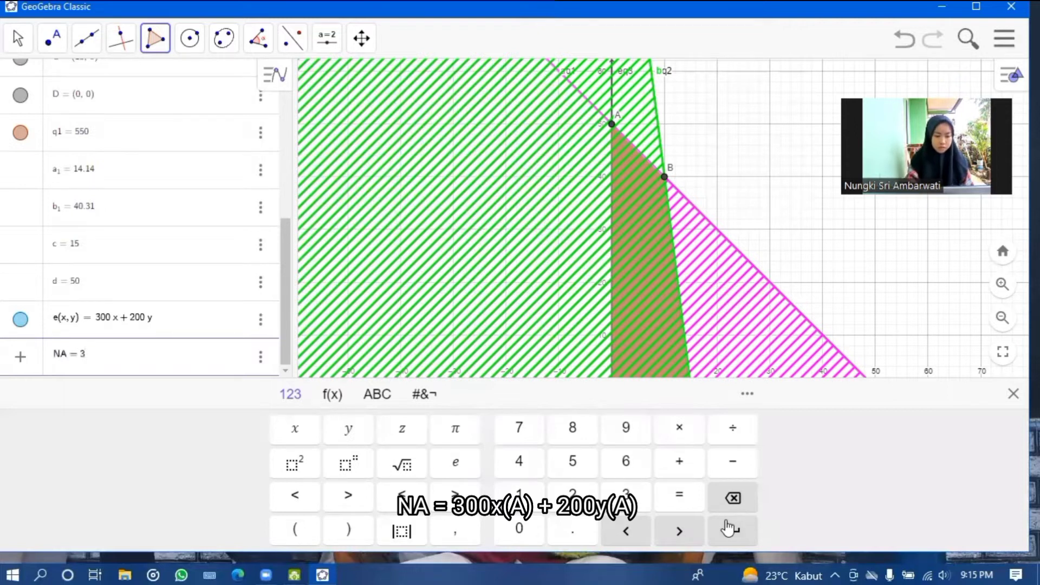
type("00x(")
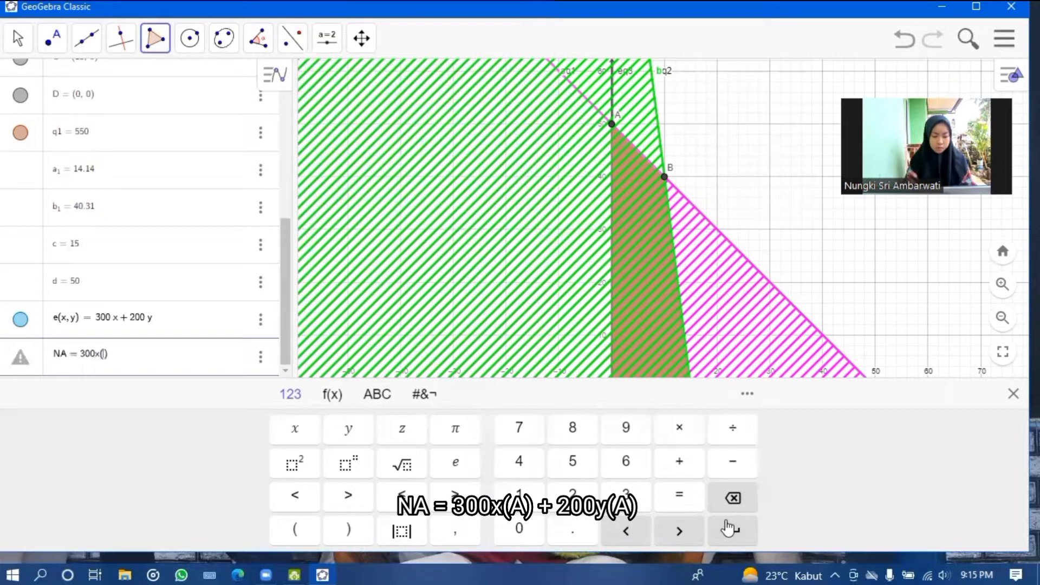
type("A) ")
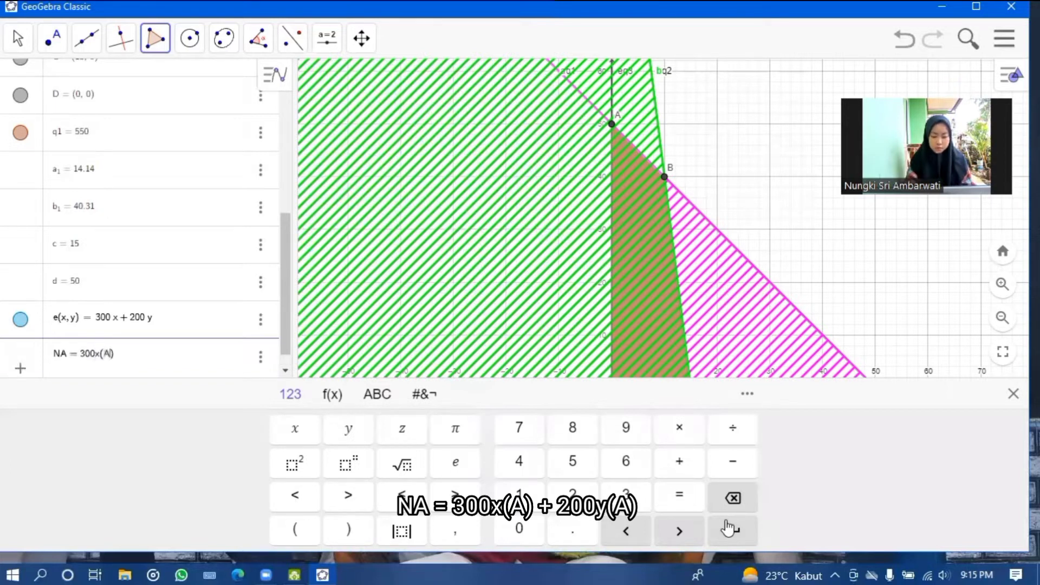
type("=")
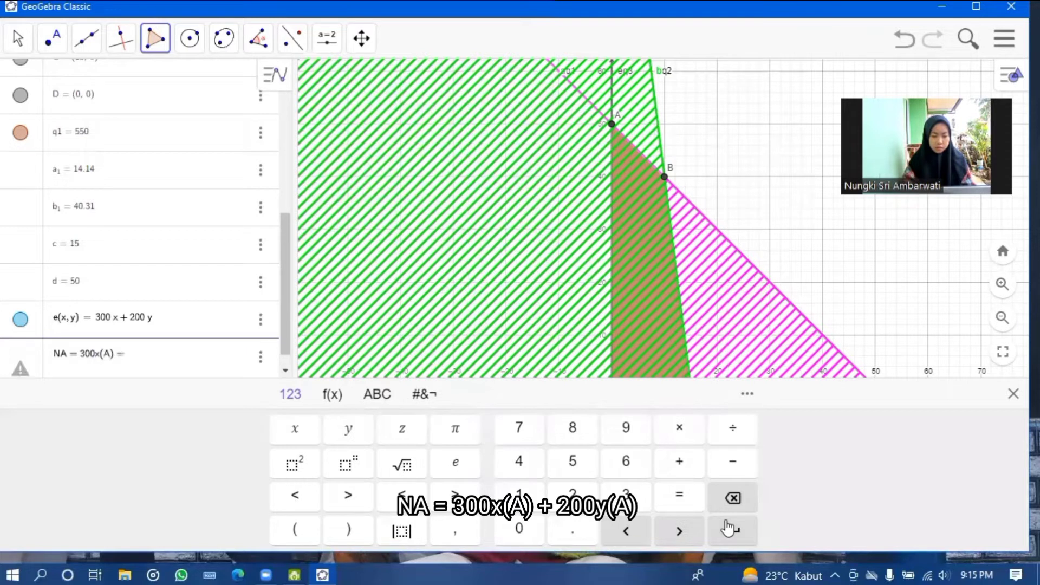
key("BackSpace")
type("+ 200")
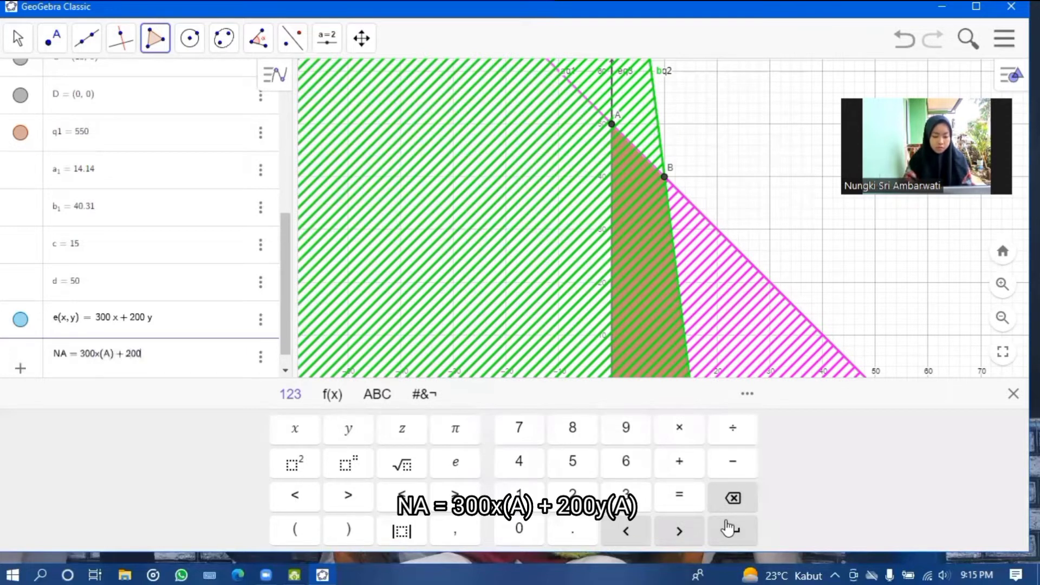
type("y(A")
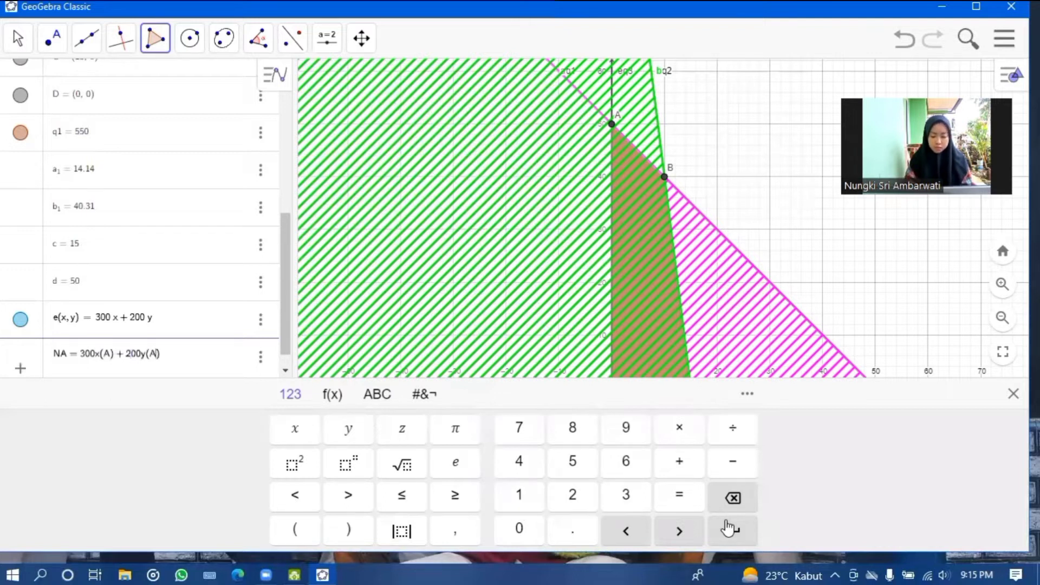
left_click(729, 528)
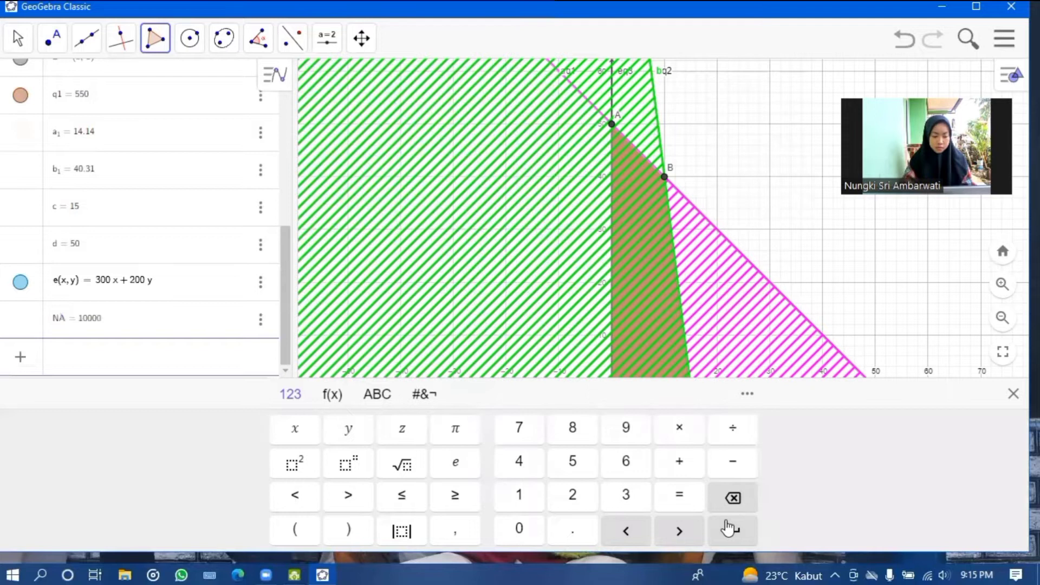
Step: Evaluate the objective at point B with the entry NB = 300x(B) + 200y(B)
type("NB = 3")
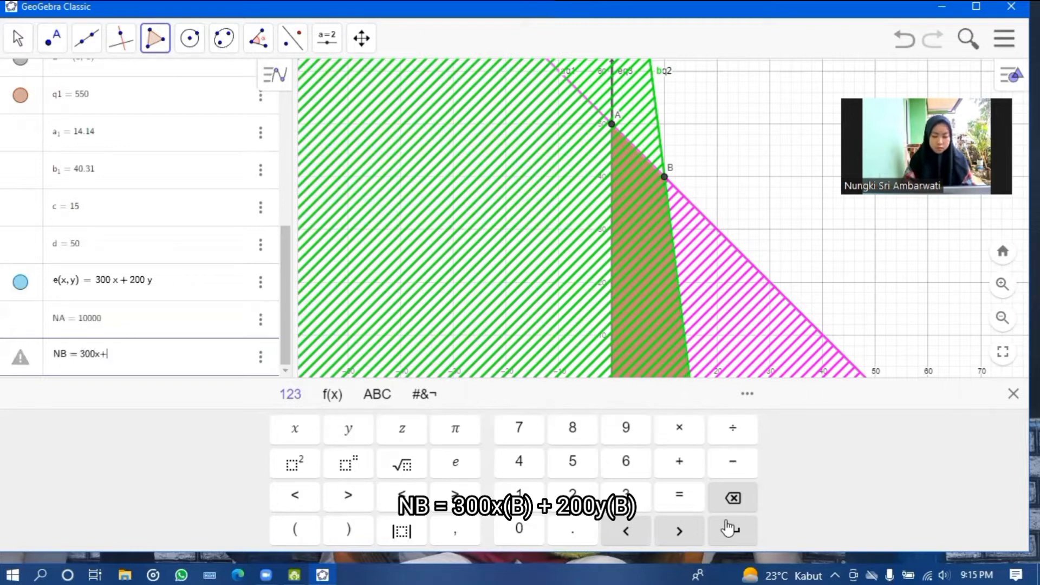
type("00x(")
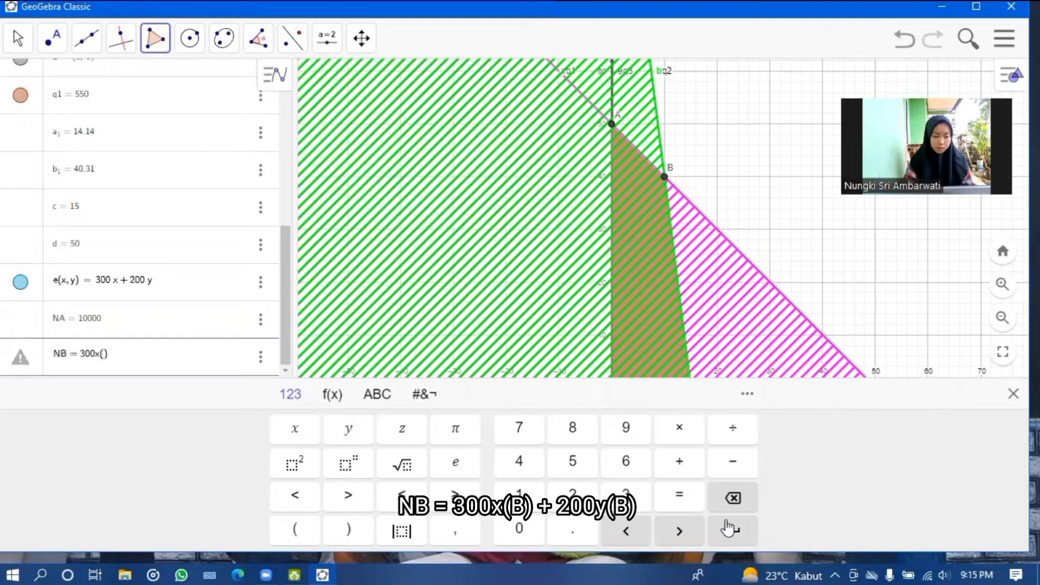
type("B) ")
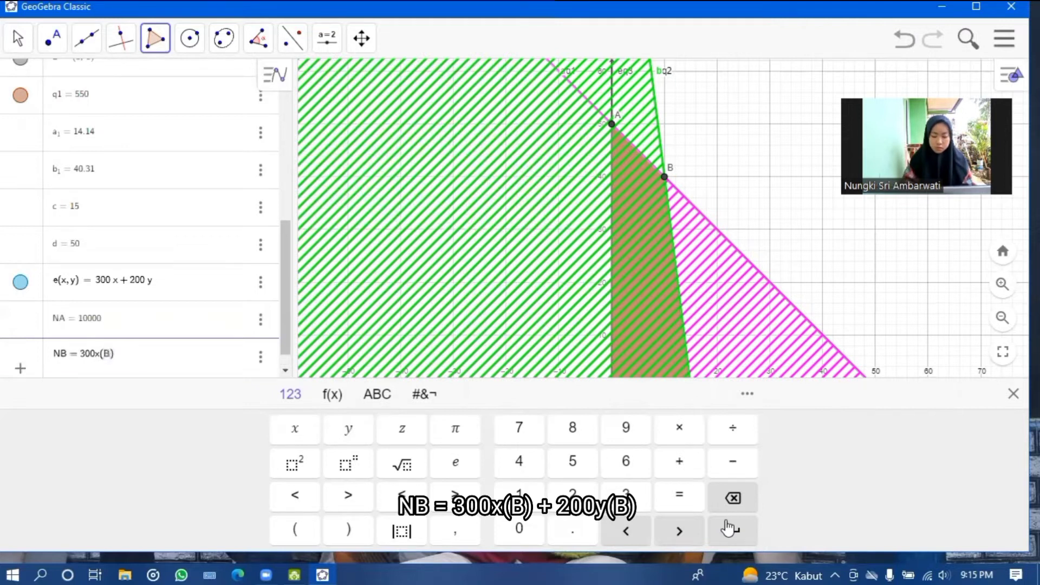
type("+ 200")
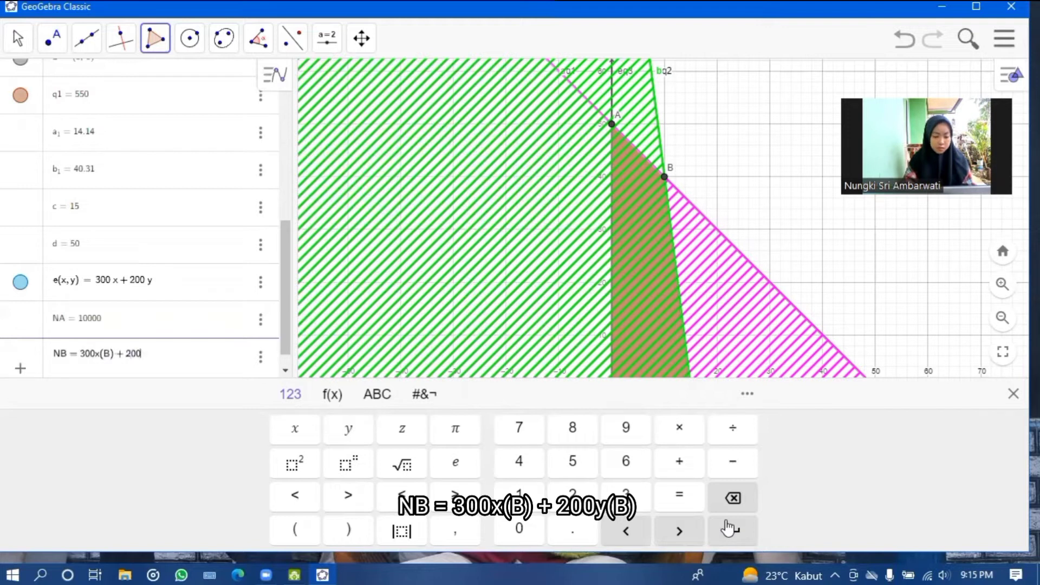
type("y(B")
left_click(728, 528)
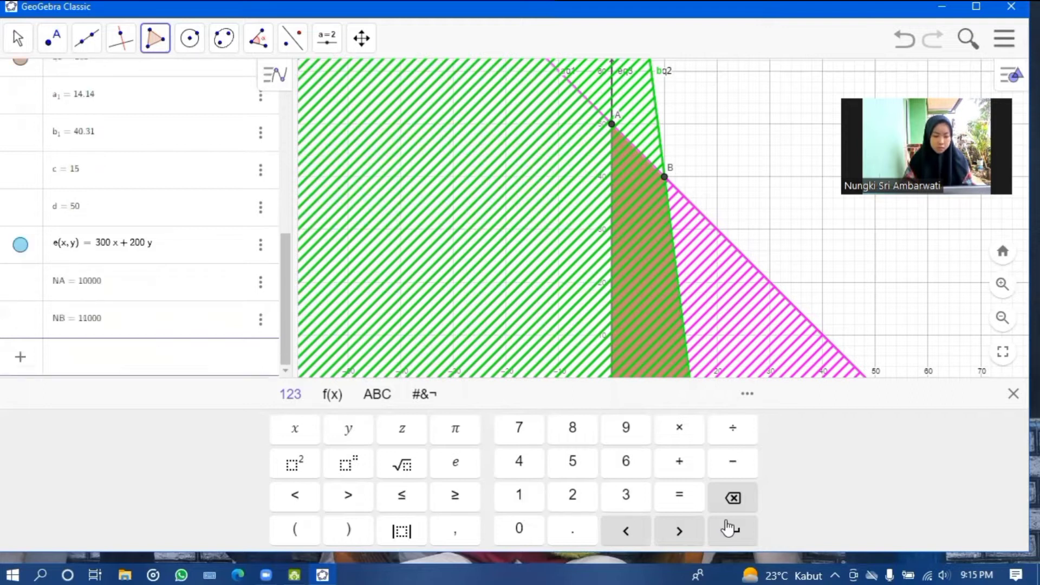
Step: Evaluate the objective at point C with the entry NC = 300x(C) + 200y(C)
type("NC=")
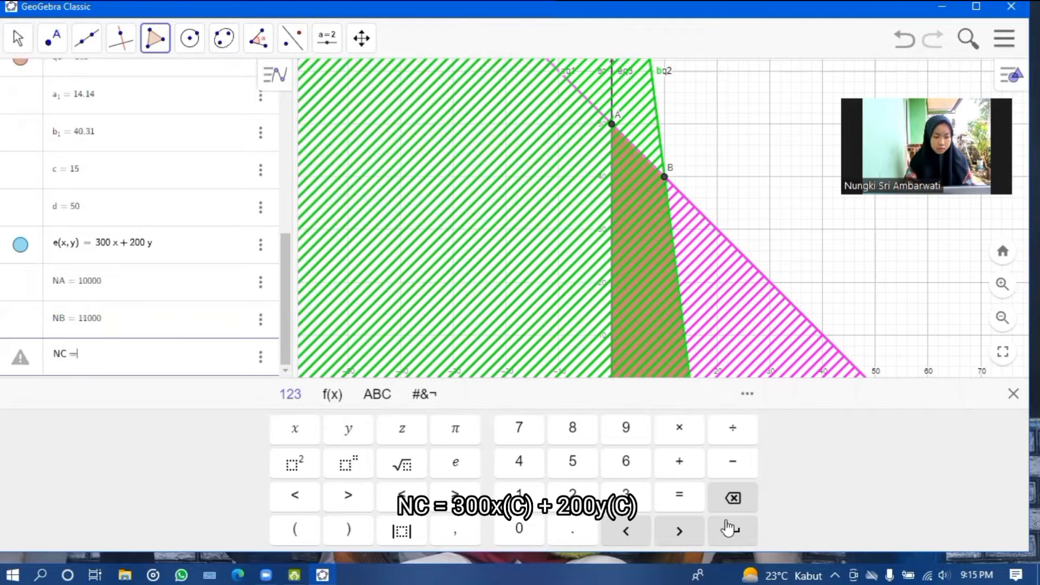
type("300x")
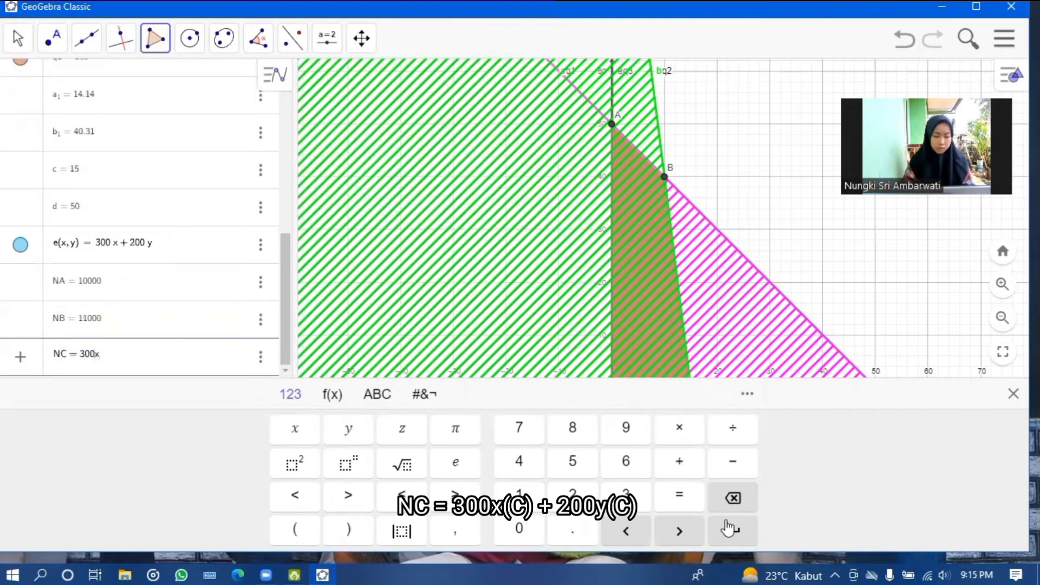
type("(C)+")
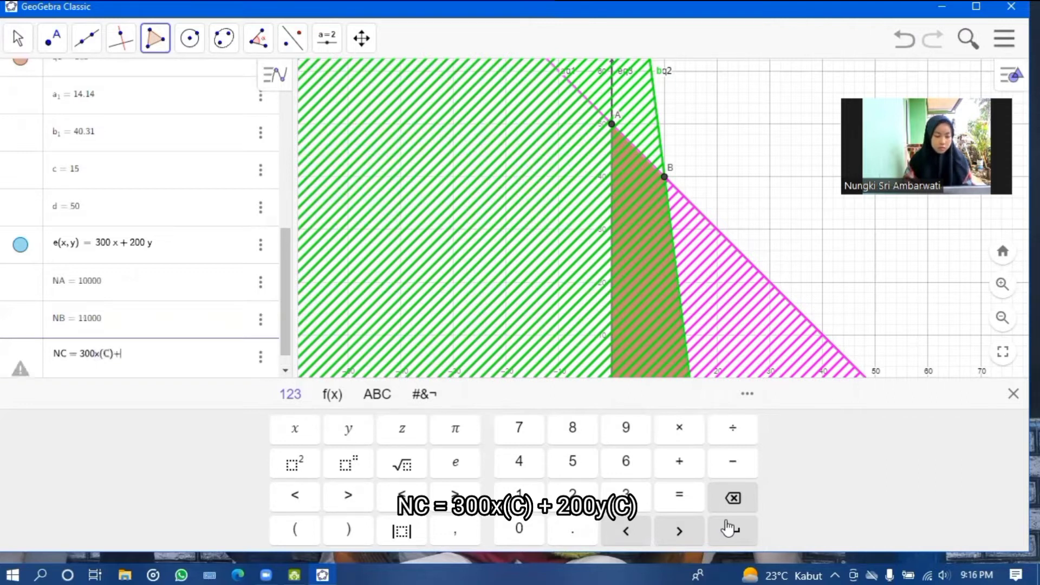
type("20")
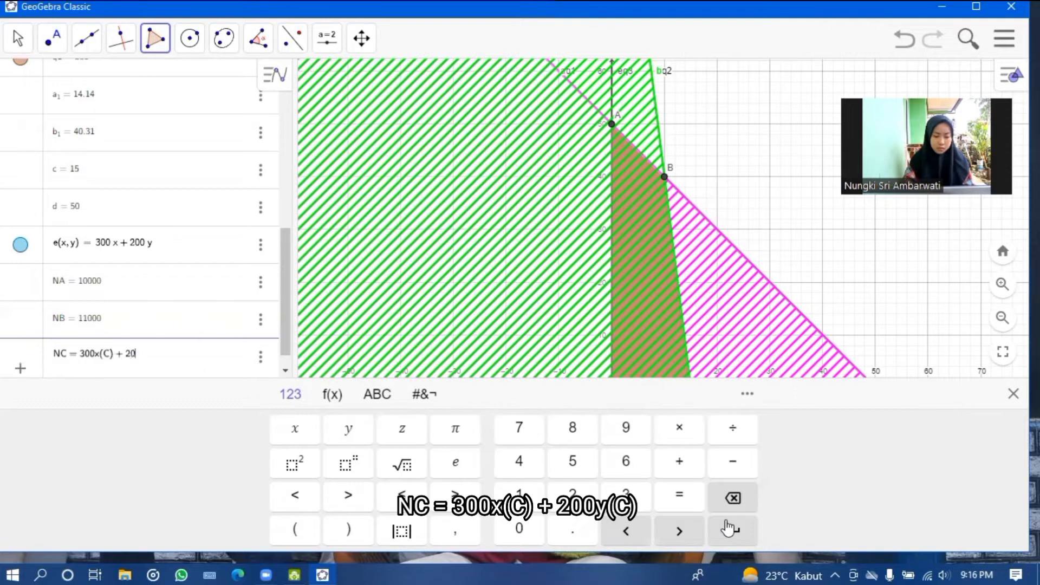
type("y(C")
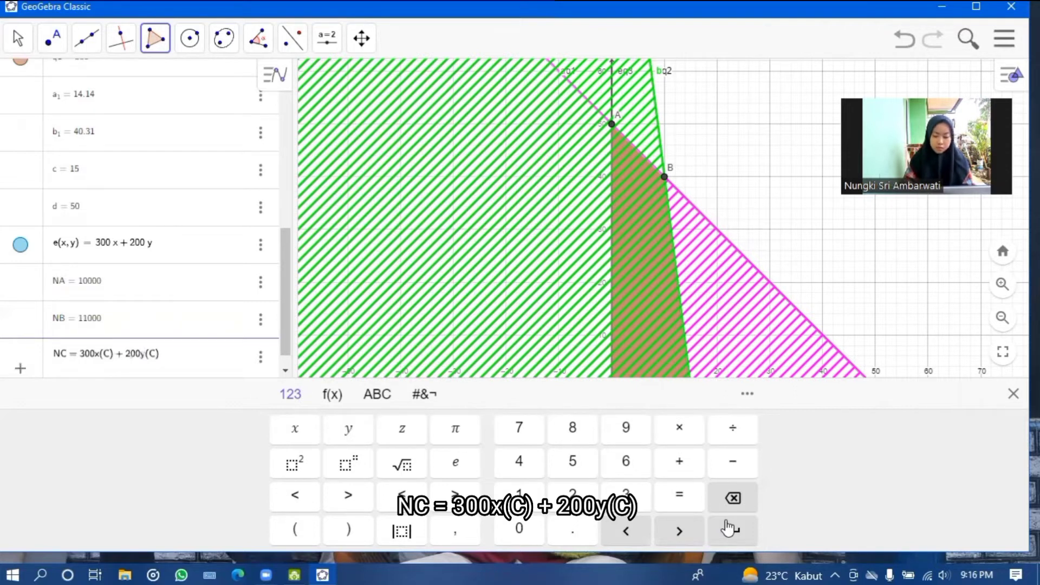
left_click(728, 528)
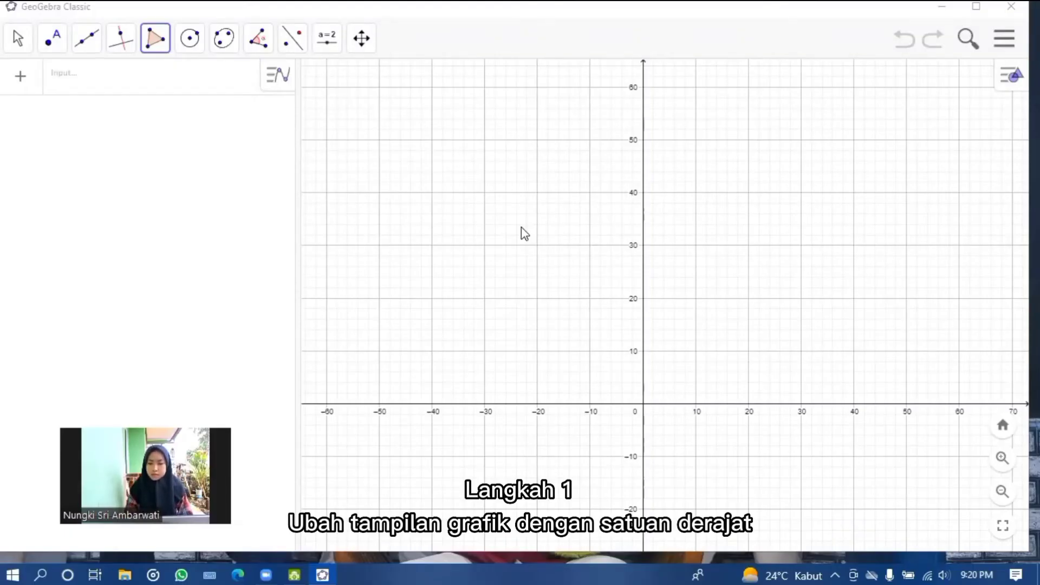
Step: Open the graphics view settings of the empty worksheet and set x Min to -100
right_click(458, 224)
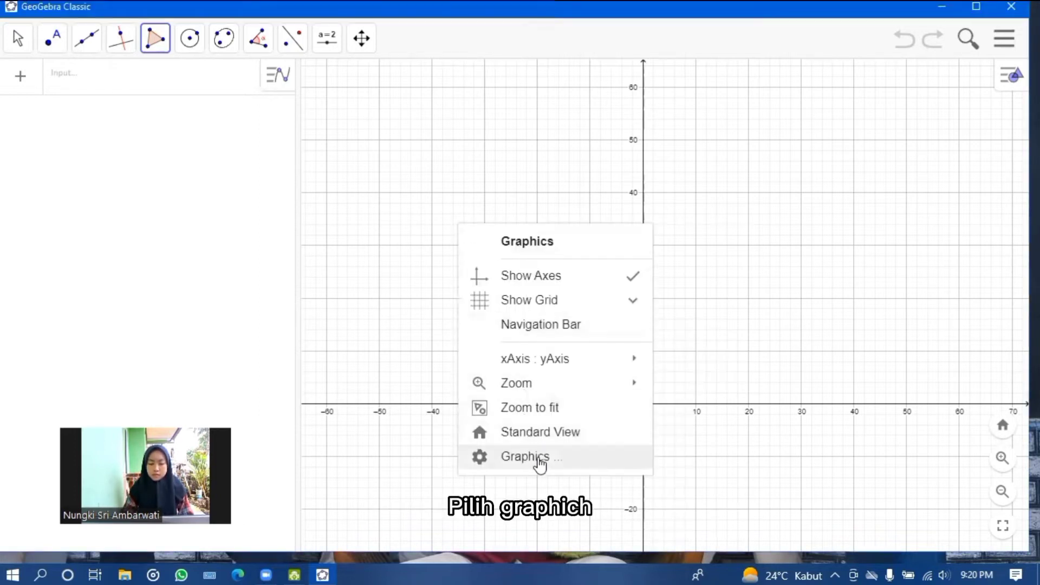
left_click(540, 458)
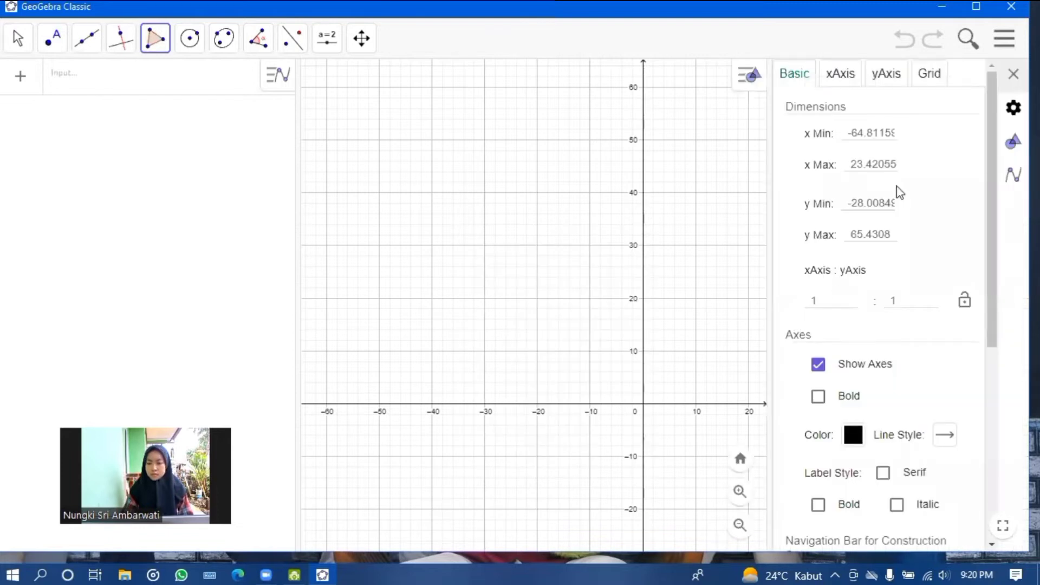
left_click(893, 134)
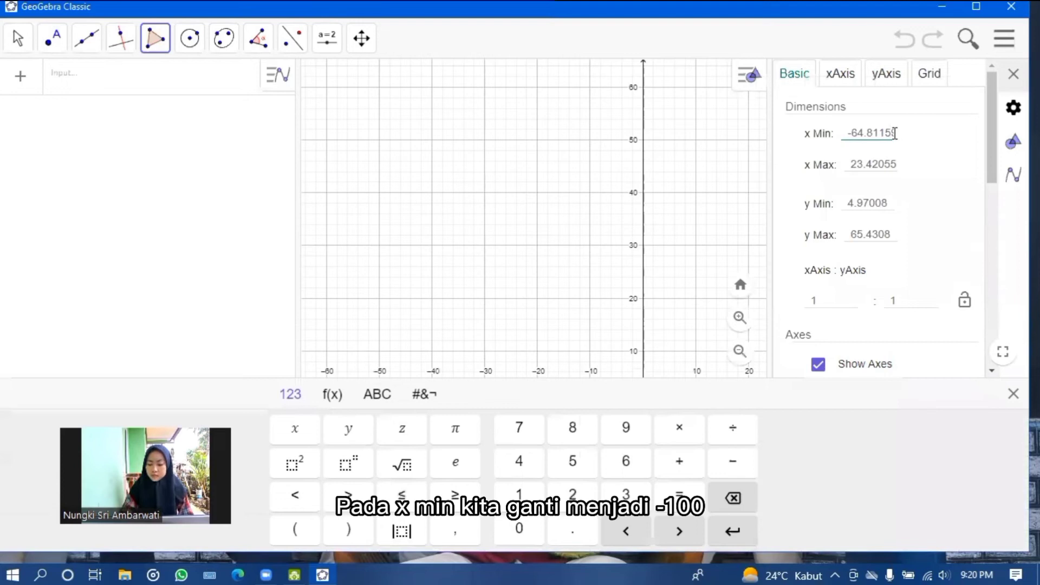
left_click(895, 133)
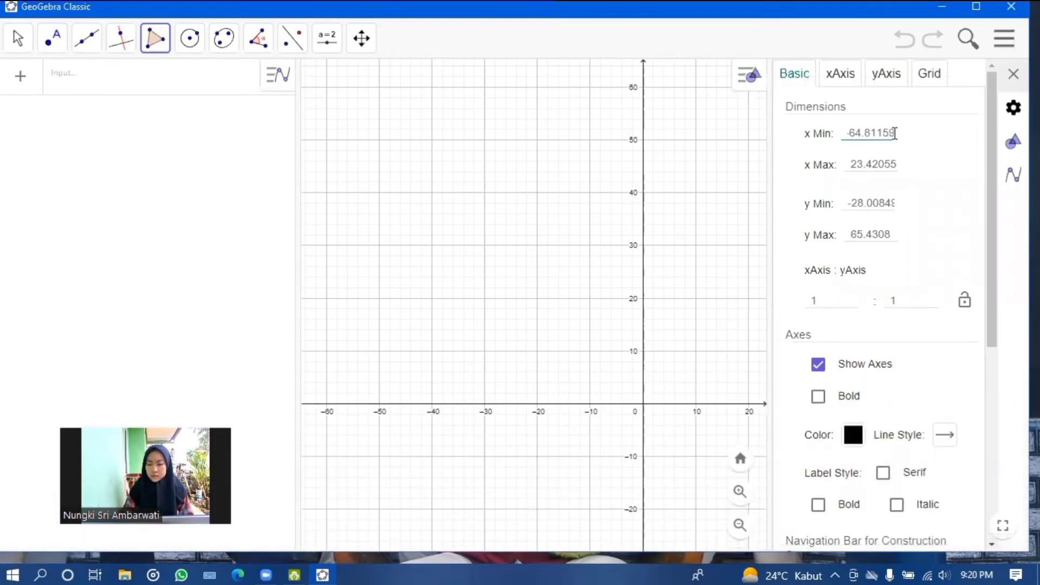
double_click(894, 133)
type("-100")
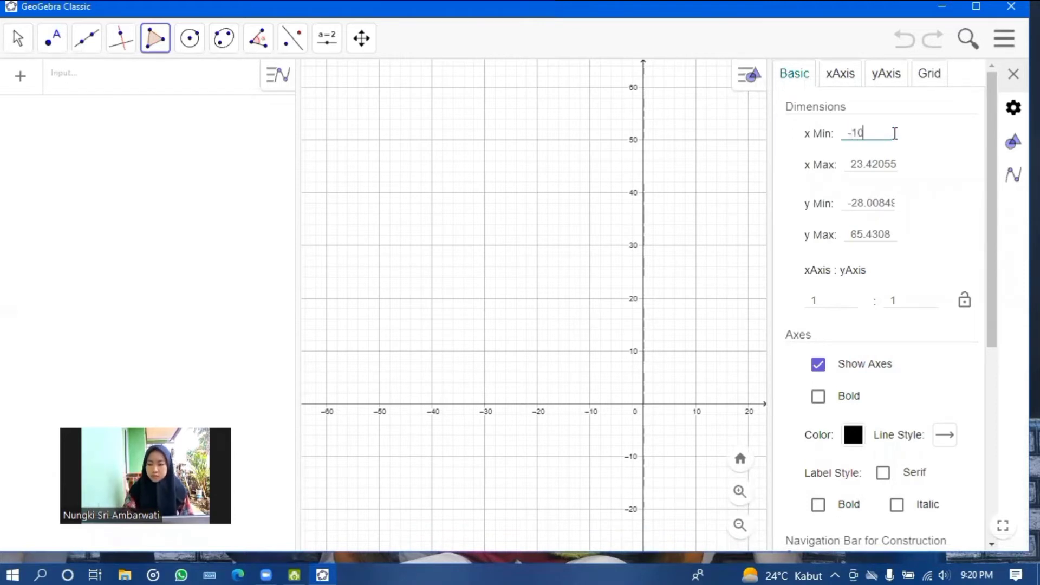
Step: Set the graphics view's x Max to 280
left_click(889, 163)
double_click(888, 163)
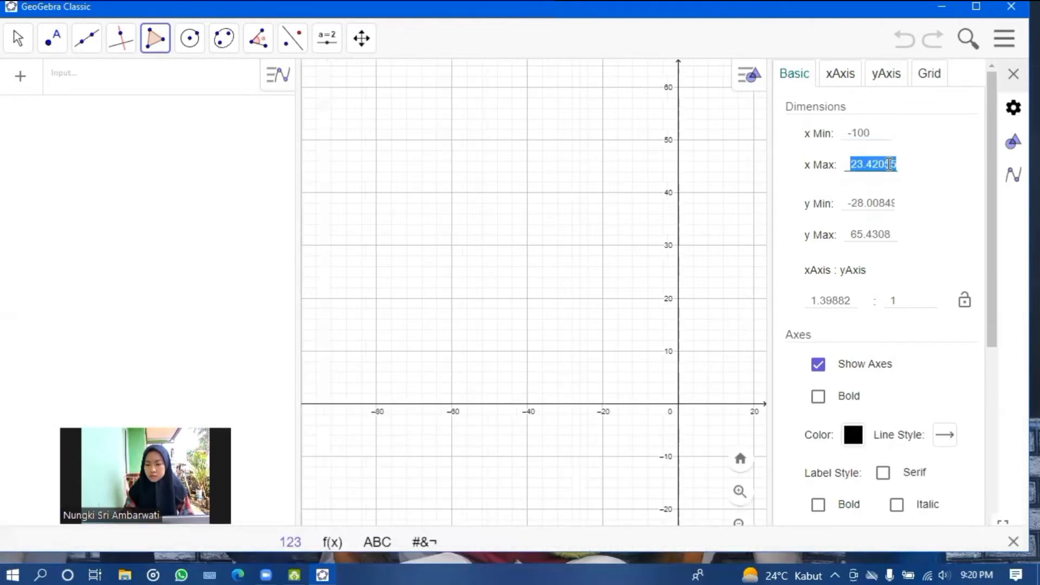
key("BackSpace")
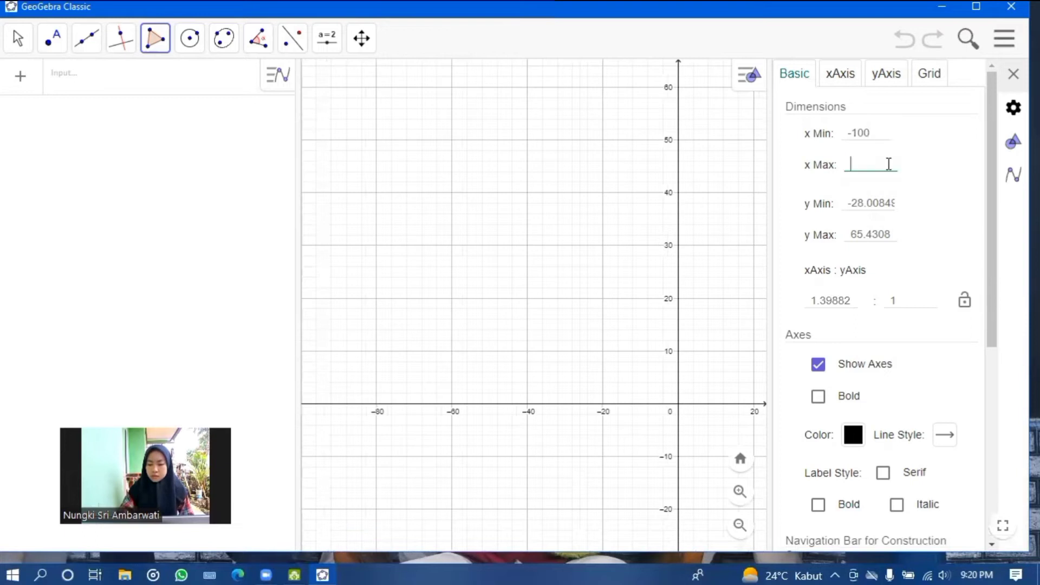
type("280")
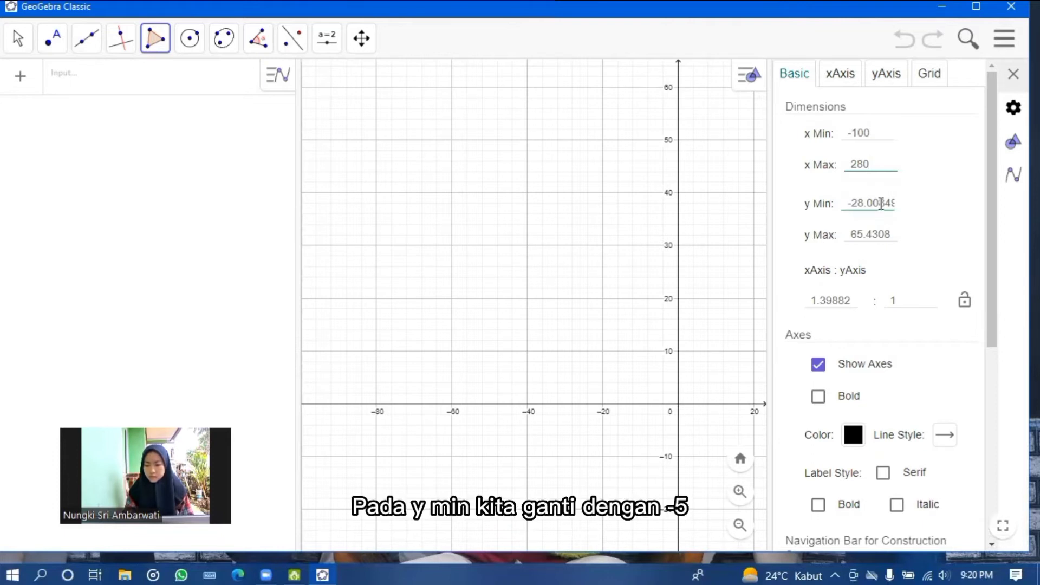
Step: Set the vertical range of the graphics view with y Min at -5 and y Max at 5
left_click(881, 203)
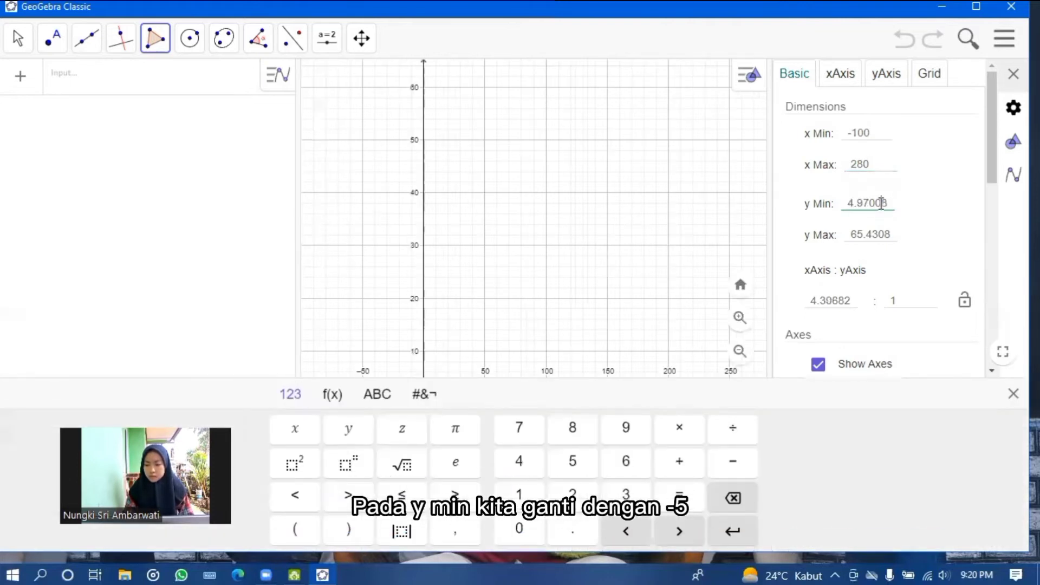
double_click(880, 203)
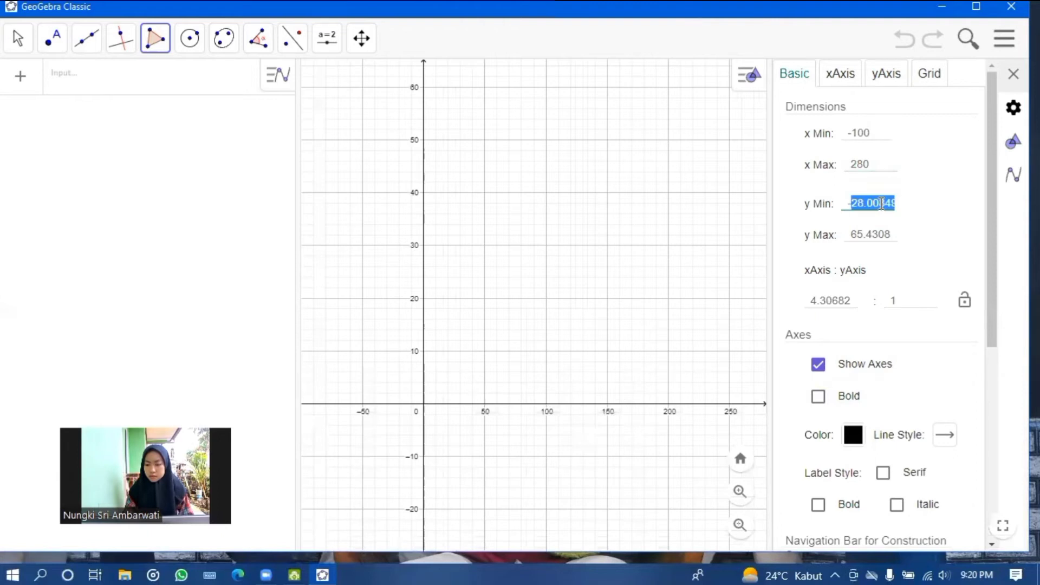
key("BackSpace")
type("5")
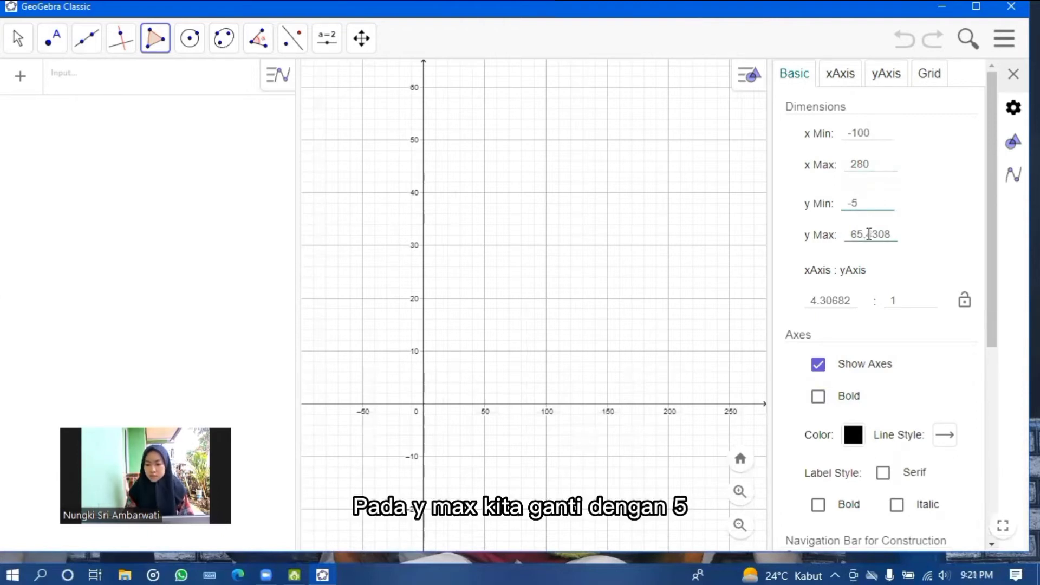
left_click(869, 235)
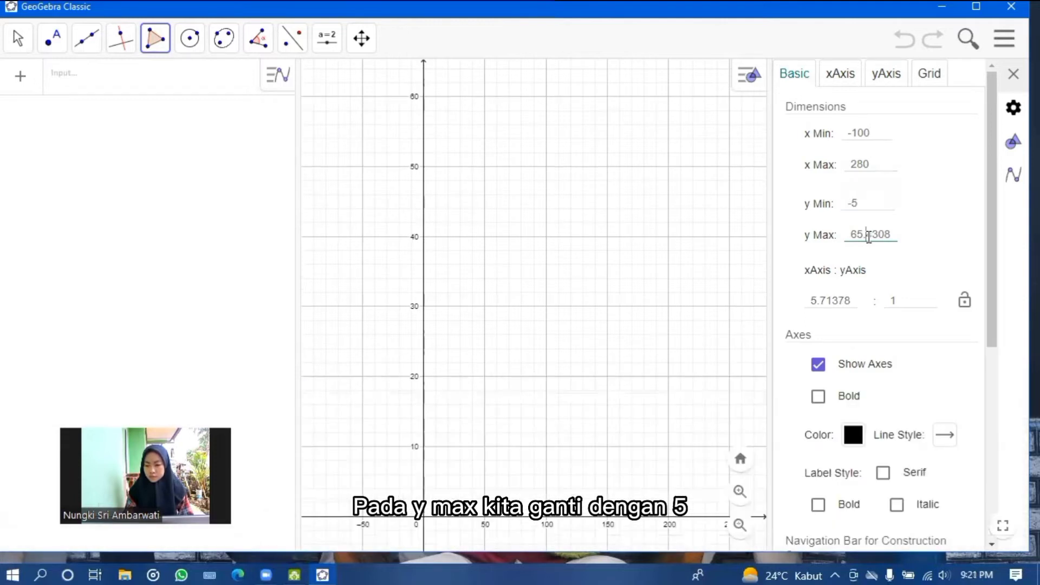
double_click(869, 236)
key("BackSpace")
type("5")
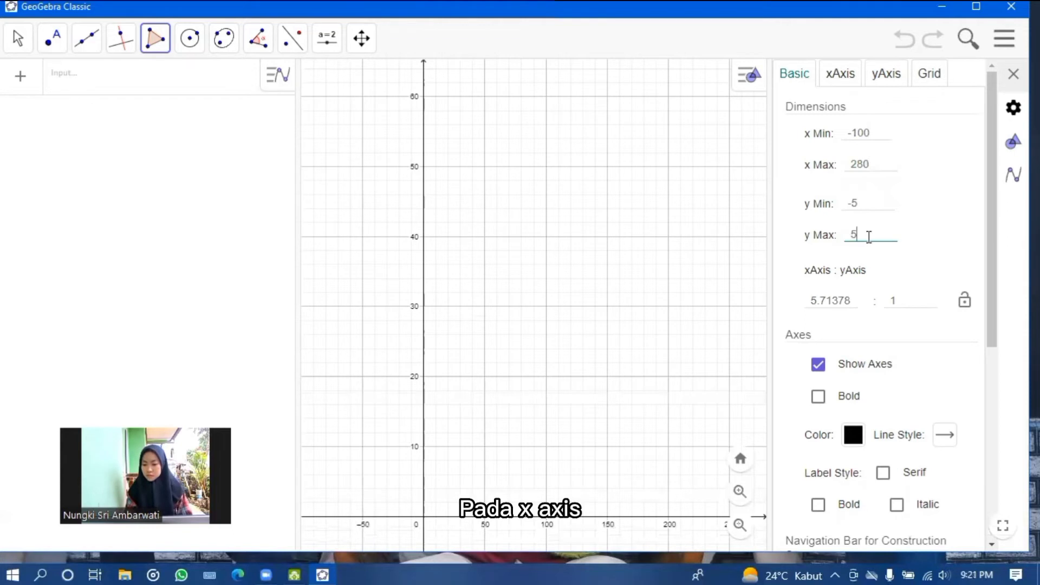
key("Return")
Step: Enable a custom tick distance for the x-axis and set it to 30
left_click(849, 76)
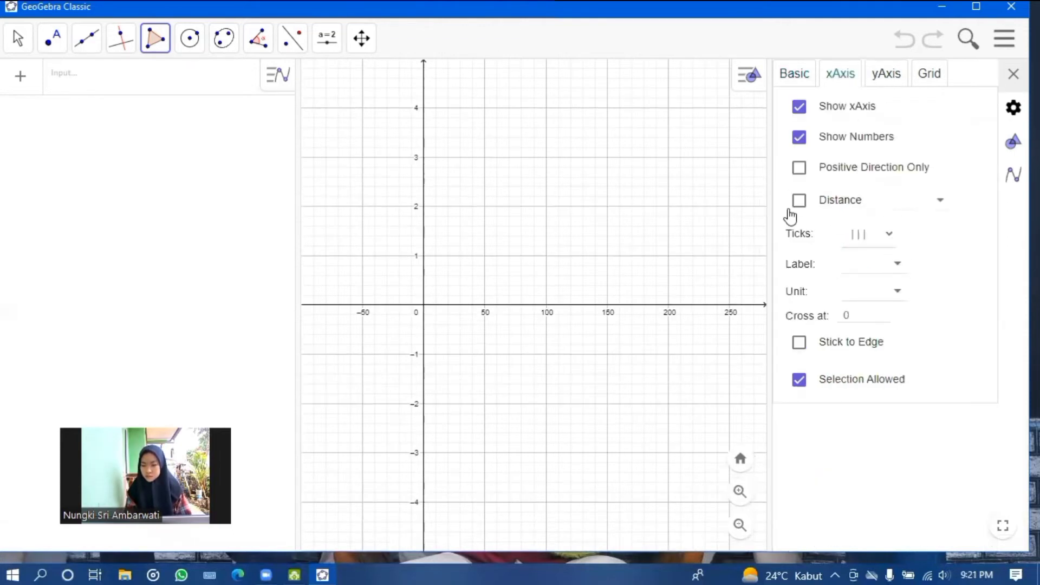
left_click(806, 205)
left_click(891, 198)
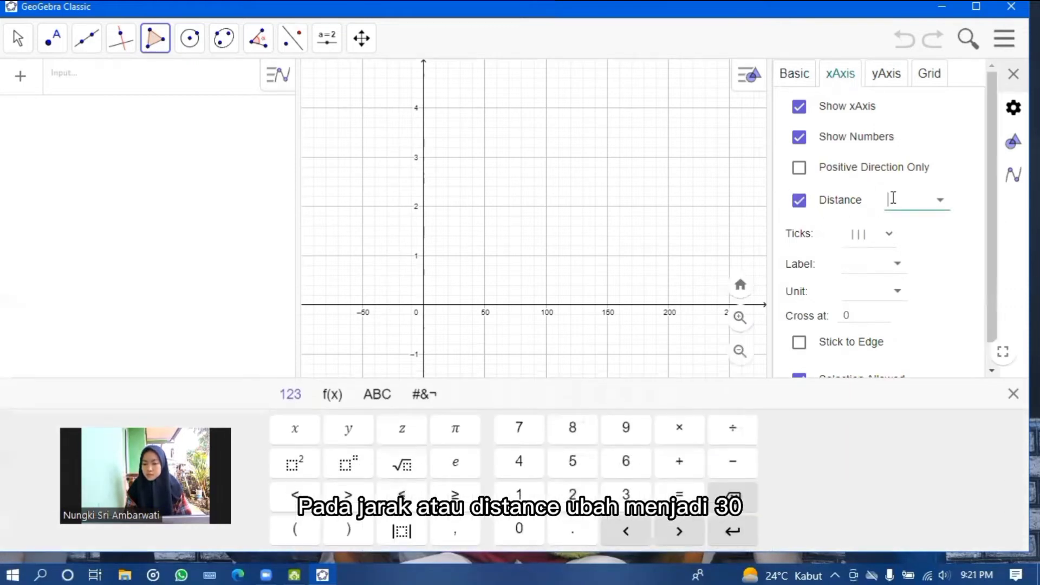
type("30")
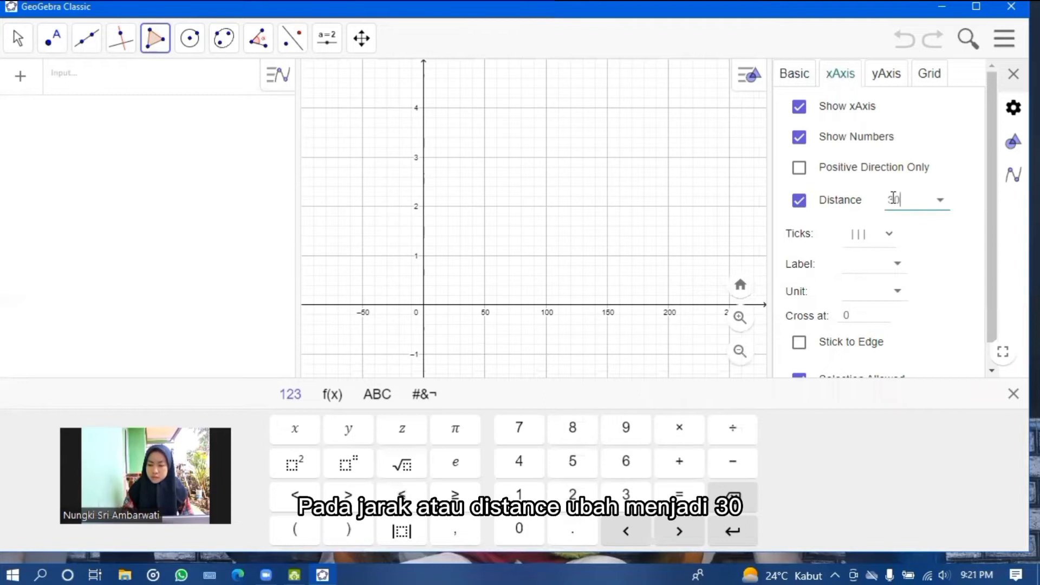
Step: Label the x-axis x and set its unit to degrees (°)
left_click(897, 267)
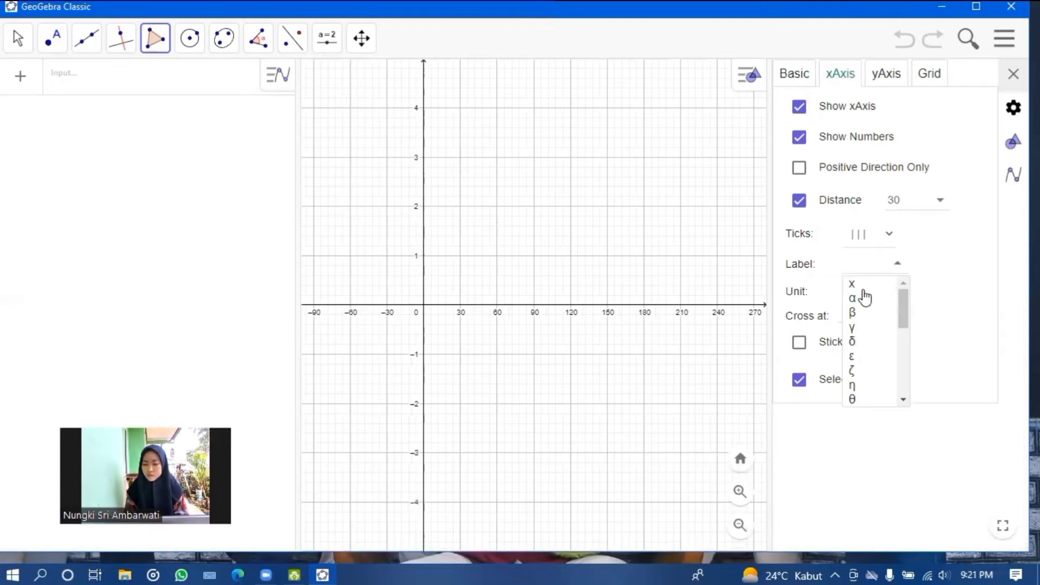
left_click(863, 285)
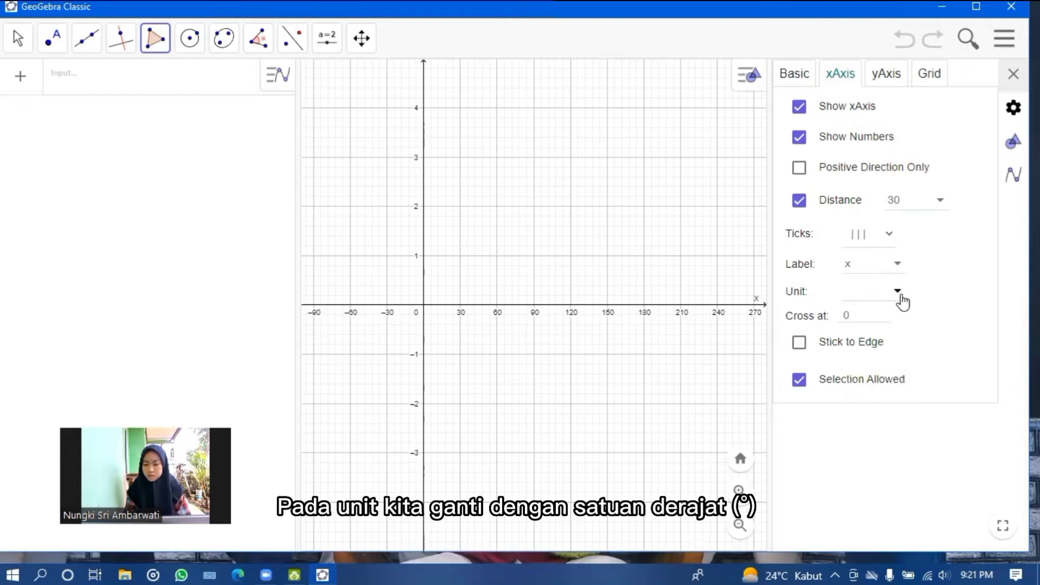
left_click(899, 293)
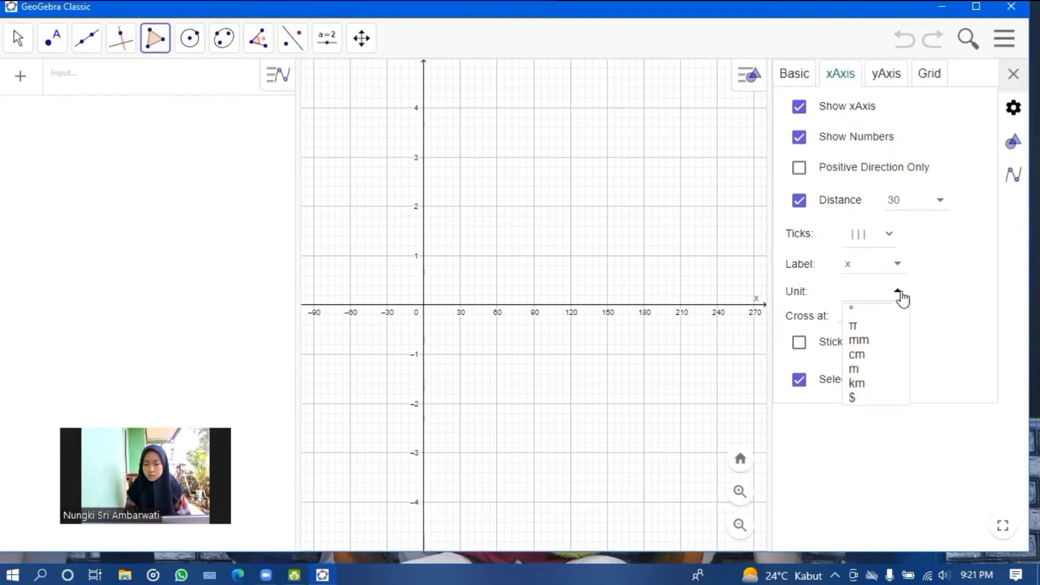
left_click(859, 313)
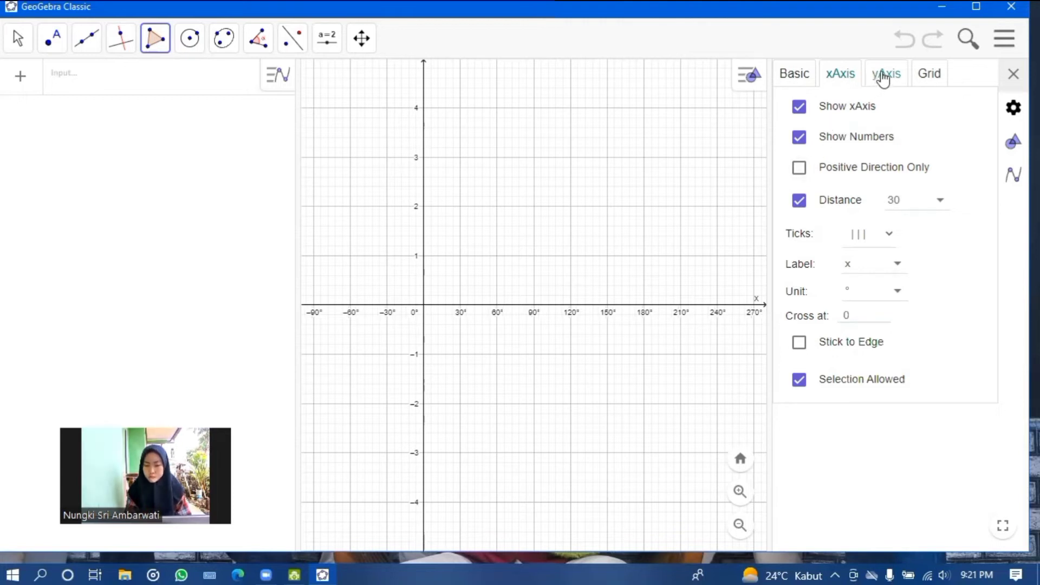
Step: Label the y-axis y and close the graphics view settings
left_click(883, 78)
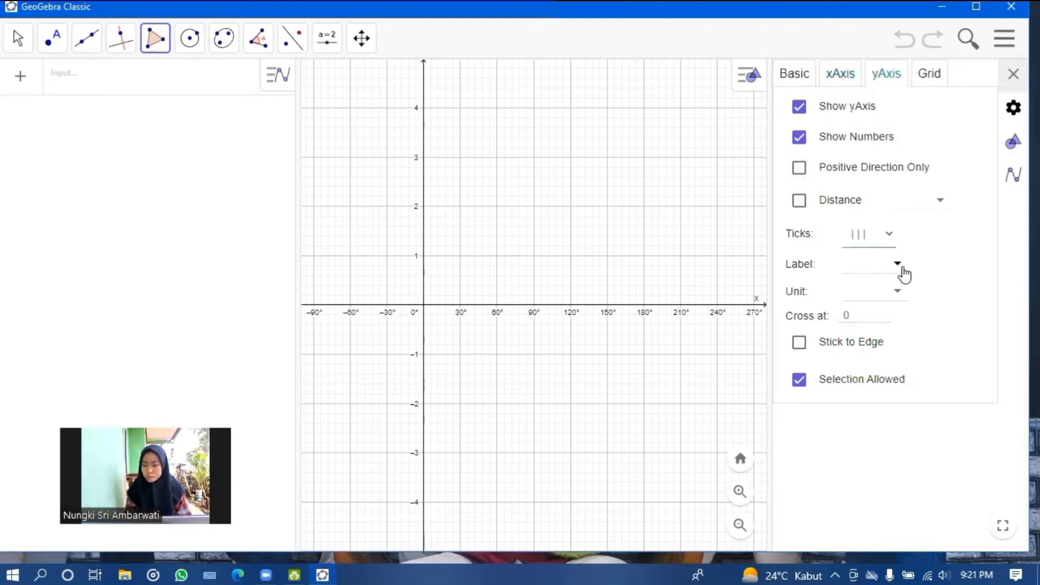
left_click(898, 266)
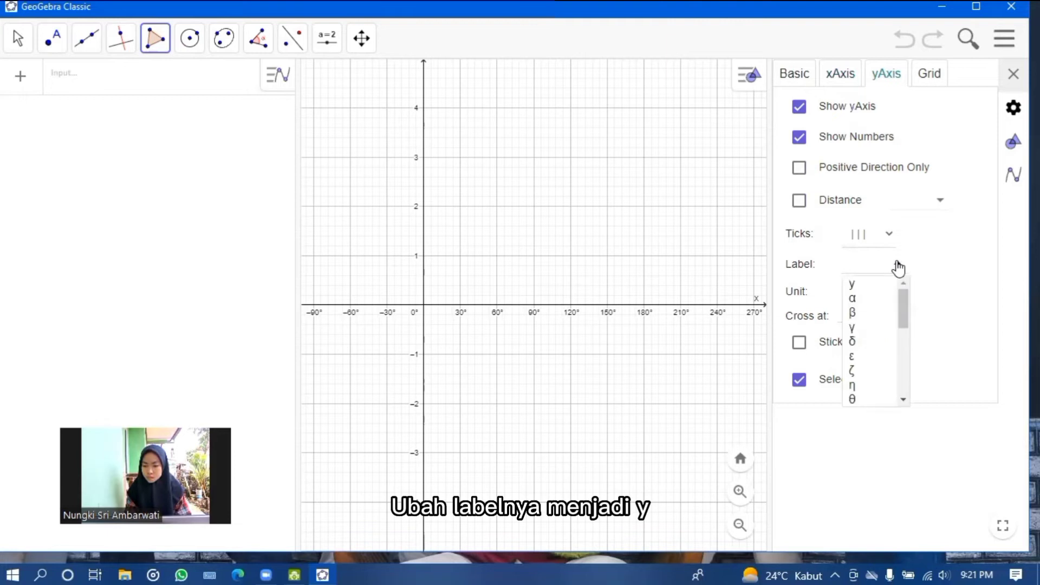
left_click(854, 285)
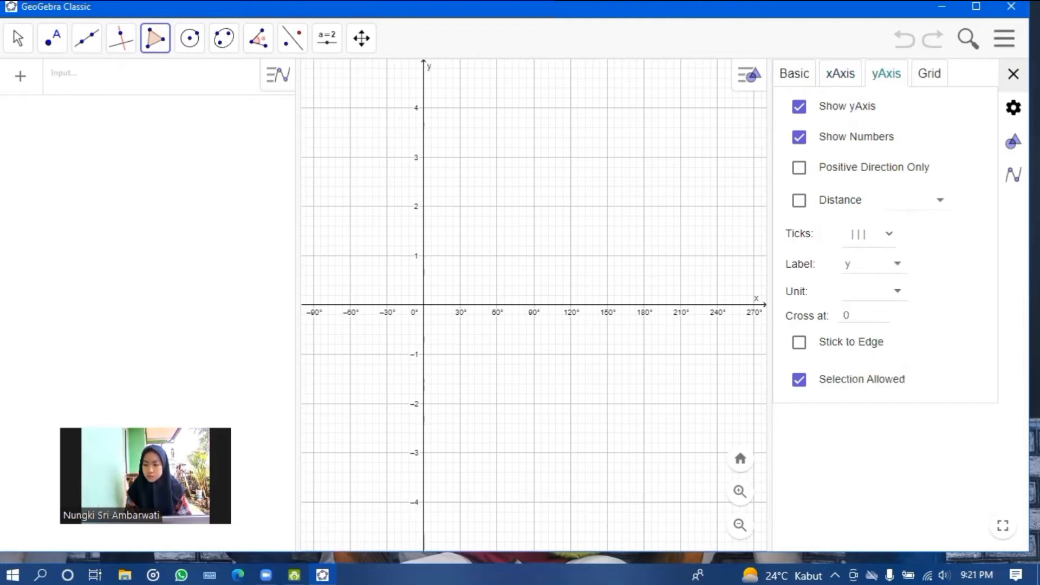
left_click(1013, 74)
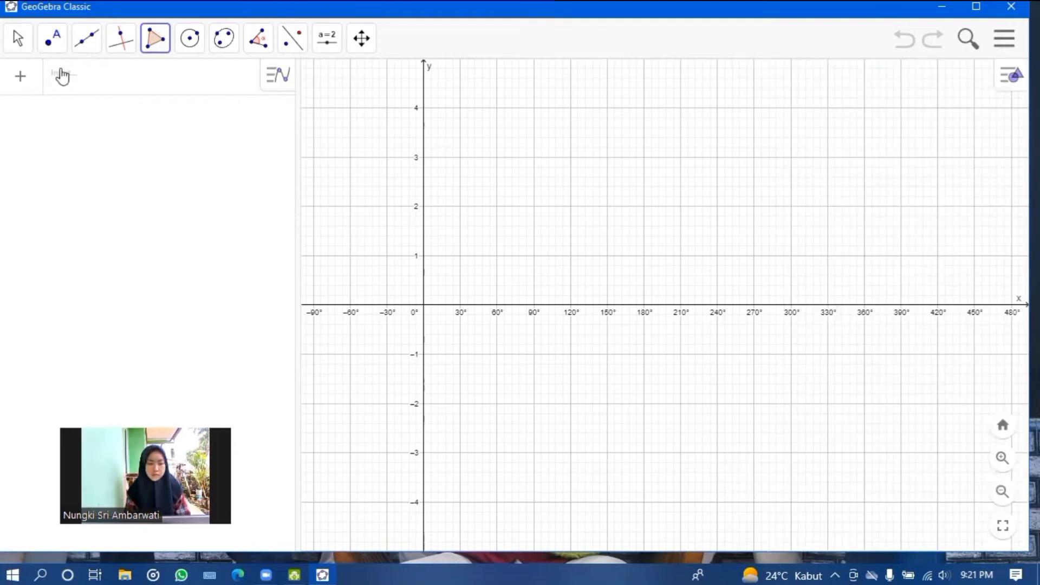
Step: Begin a new algebra entry with the function y = cos(x)
left_click(63, 74)
left_click(350, 432)
left_click(680, 494)
left_click(381, 397)
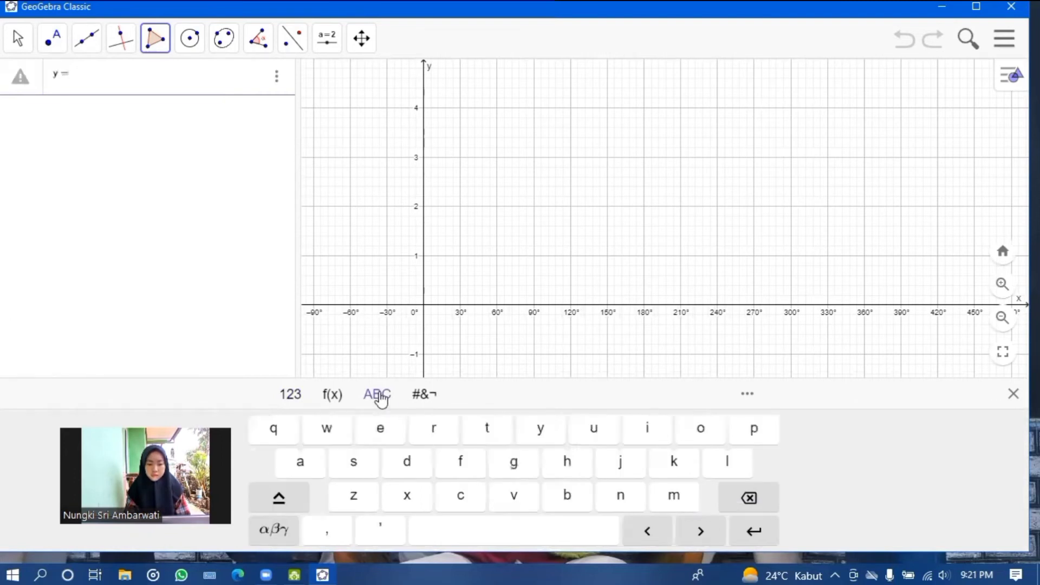
left_click(457, 497)
left_click(702, 430)
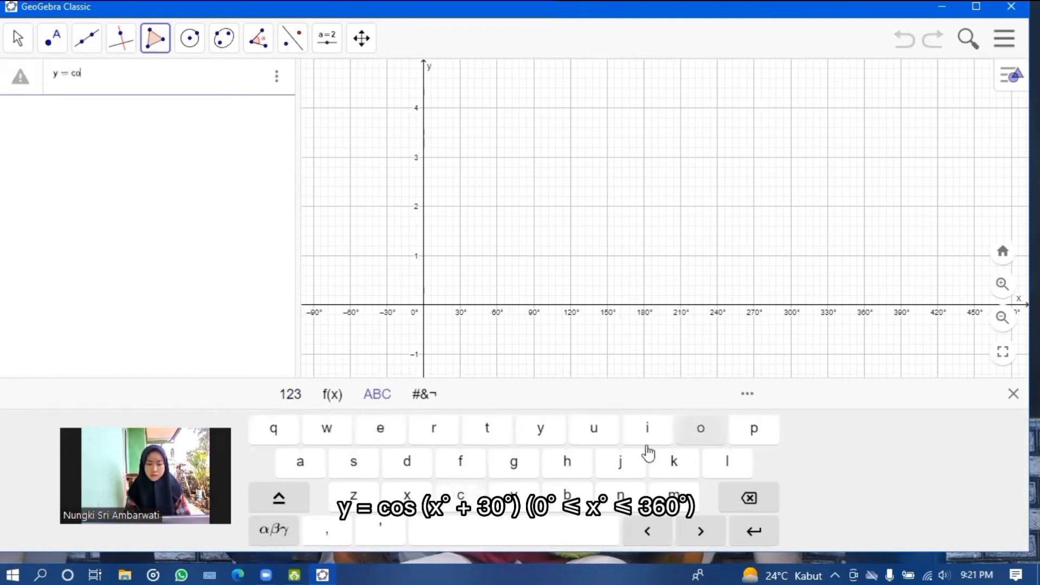
left_click(367, 466)
left_click(298, 395)
left_click(296, 533)
left_click(295, 428)
Step: Complete the cosine argument as x° + 30°, giving y = cos(x° + 30°)
left_click(332, 396)
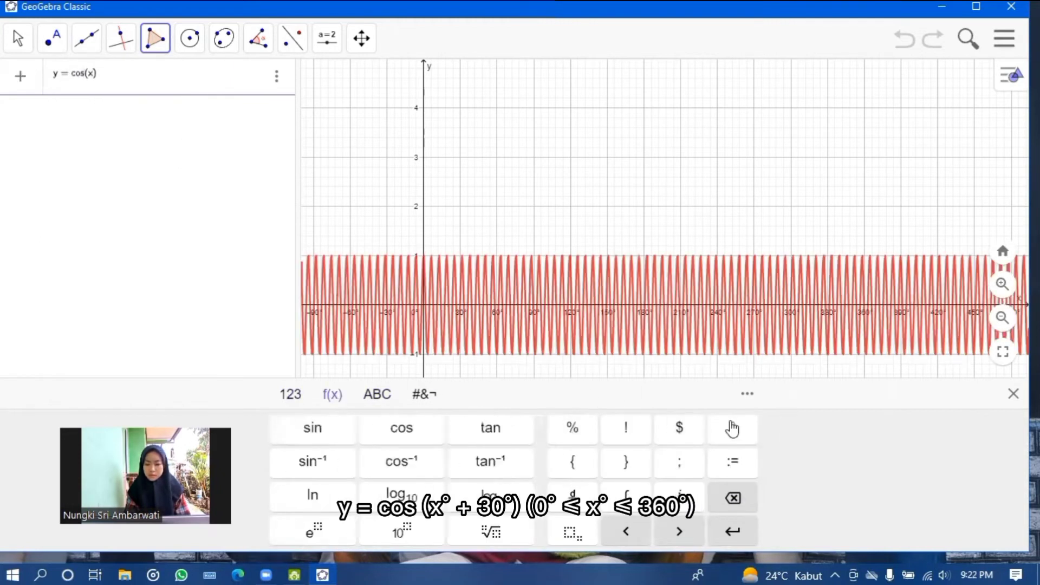
left_click(732, 428)
left_click(287, 395)
left_click(679, 463)
left_click(623, 496)
left_click(519, 534)
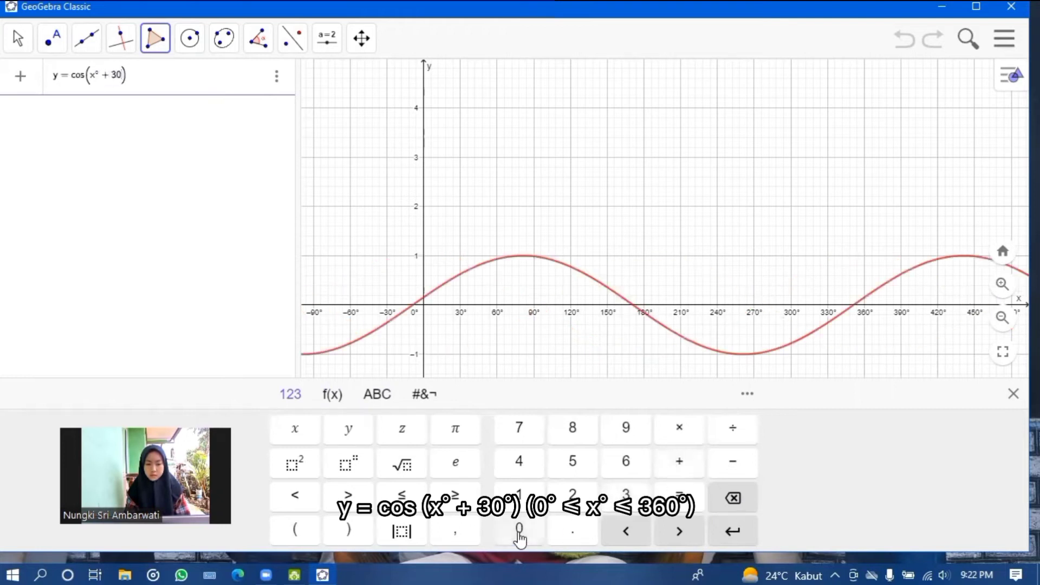
left_click(332, 395)
left_click(733, 429)
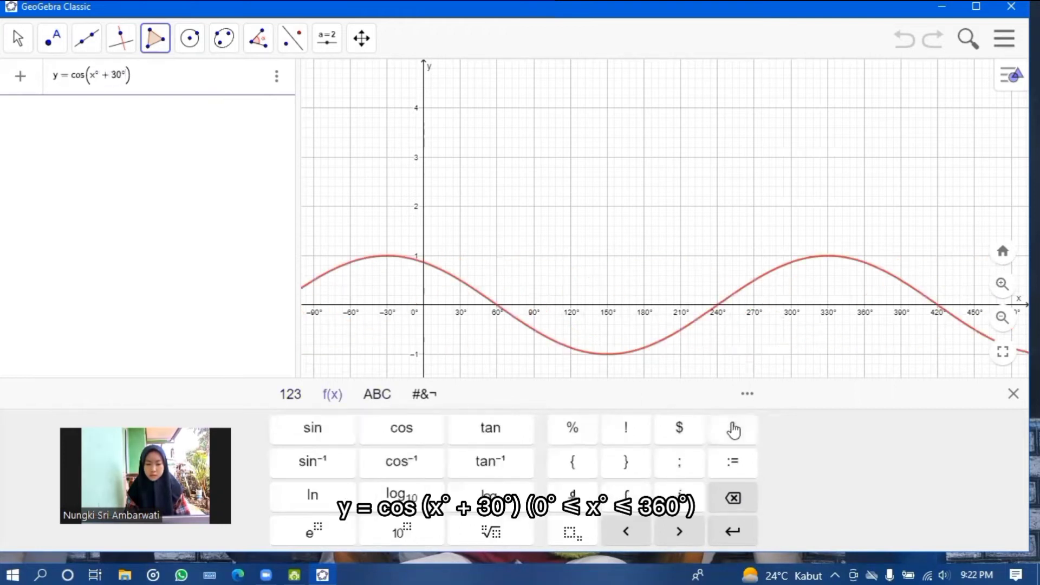
left_click(674, 527)
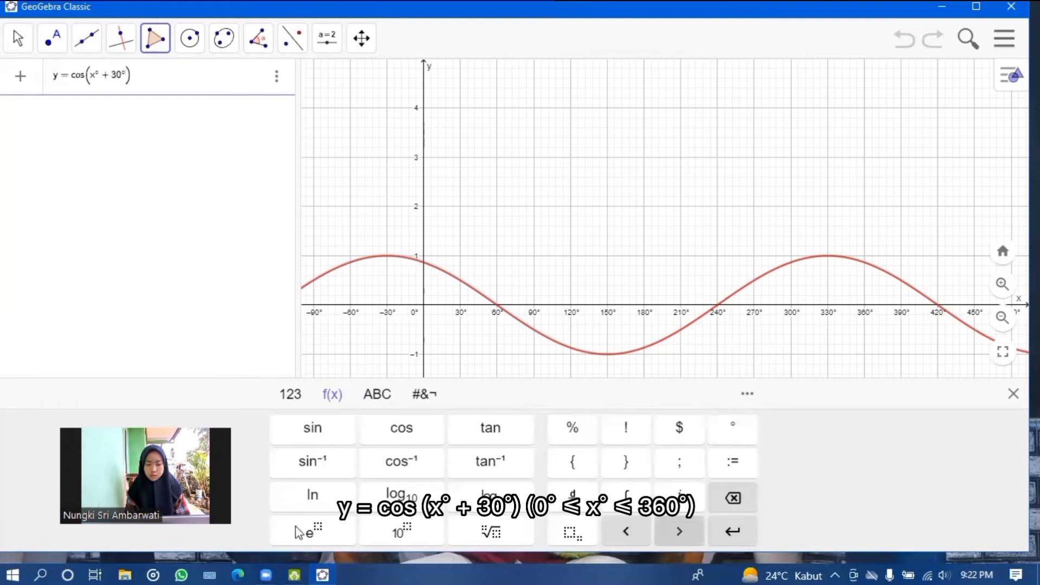
Step: Append a parenthesised domain condition after the cosine, beginning with 0° ≤ x°
left_click(290, 395)
left_click(295, 530)
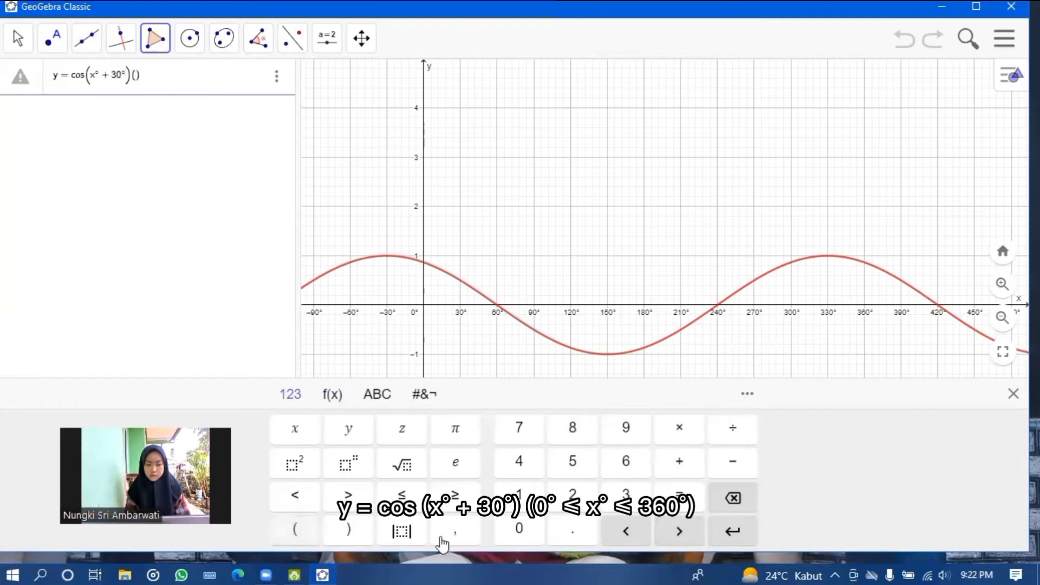
type("0")
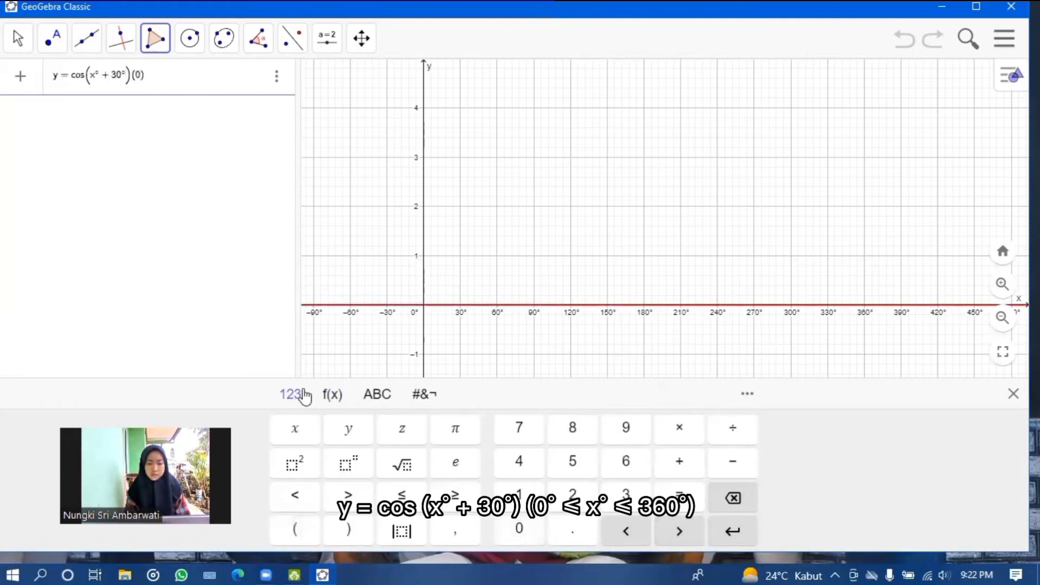
left_click(332, 395)
left_click(722, 426)
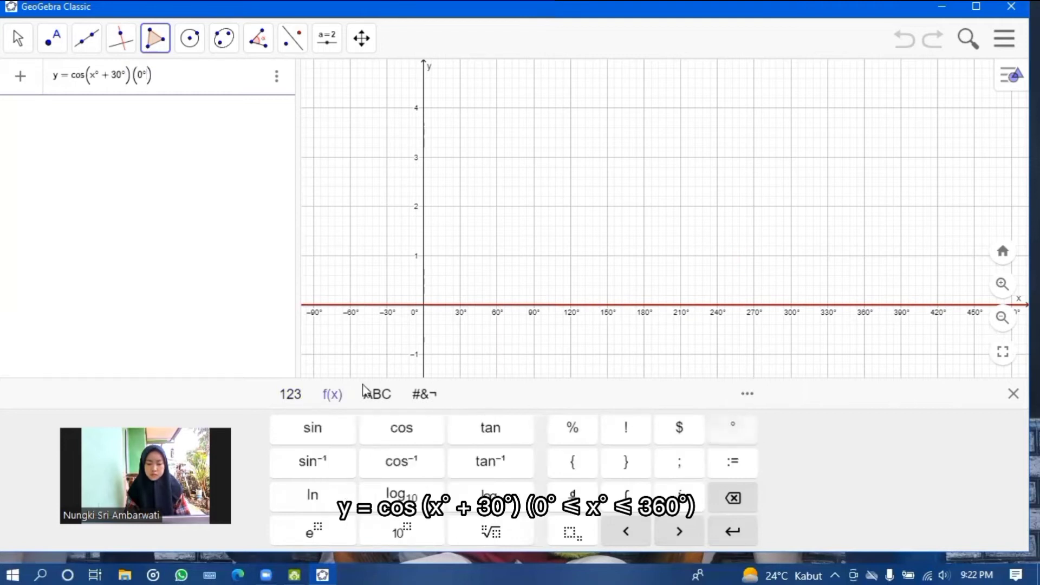
left_click(290, 395)
left_click(401, 494)
left_click(295, 428)
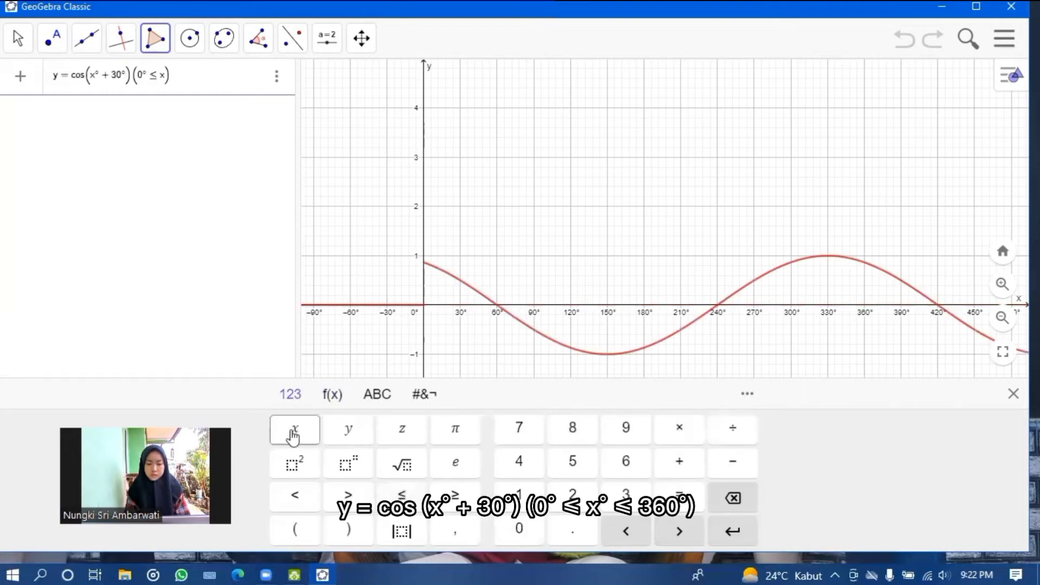
left_click(332, 395)
left_click(732, 426)
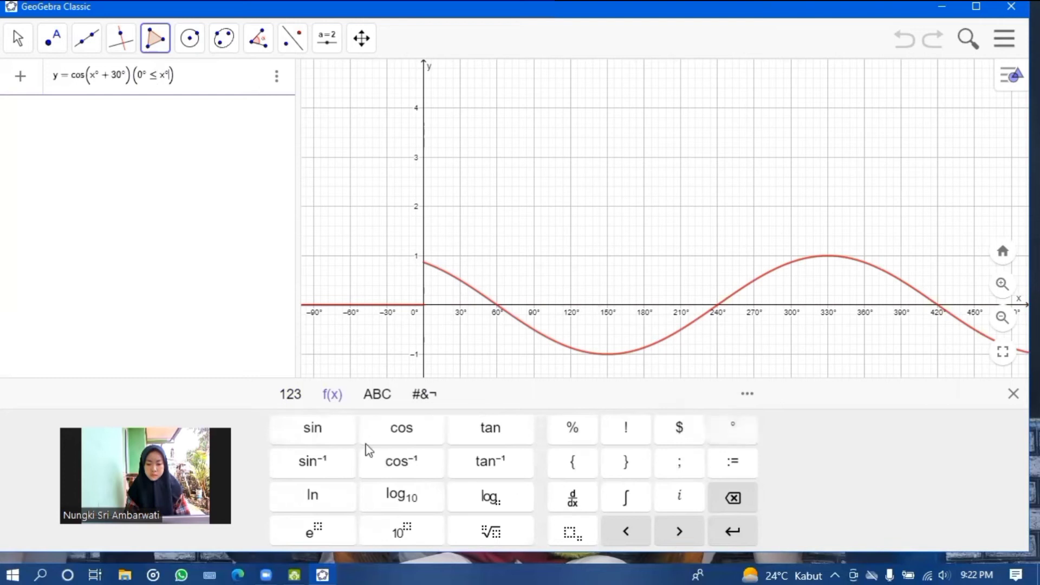
Step: Finish the domain condition with ≤ 360° and confirm the function entry
left_click(283, 396)
left_click(401, 495)
left_click(625, 495)
left_click(625, 461)
left_click(519, 528)
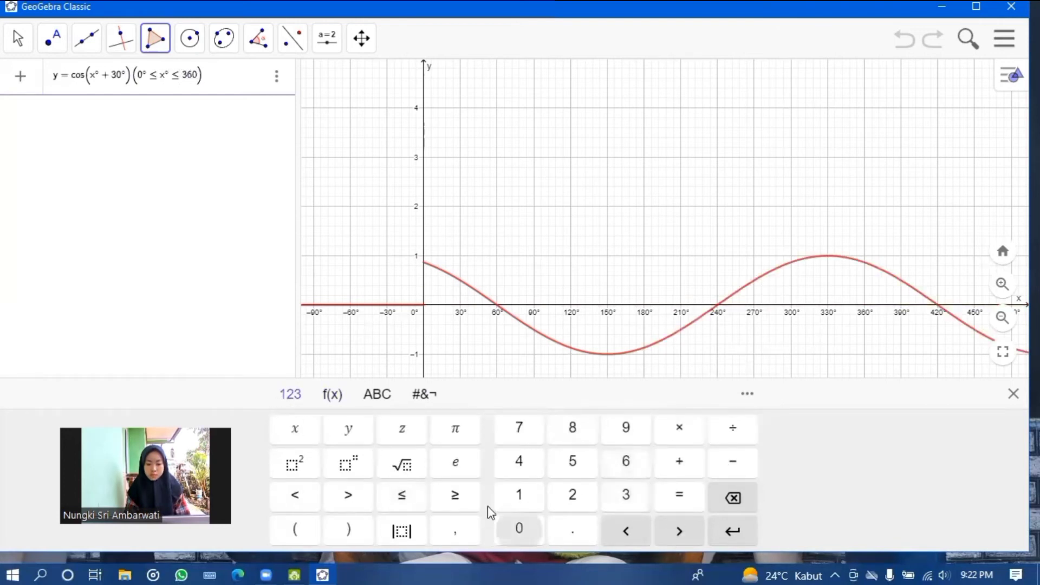
left_click(332, 395)
left_click(732, 426)
left_click(687, 530)
key("Return")
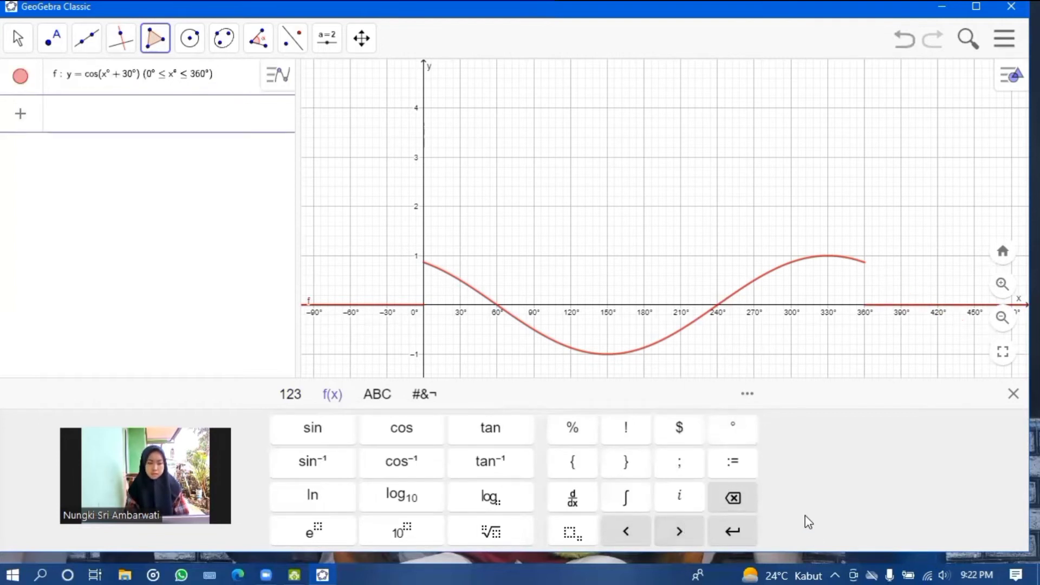
Step: Mark the roots of the cosine graph with the Roots tool
left_click(50, 43)
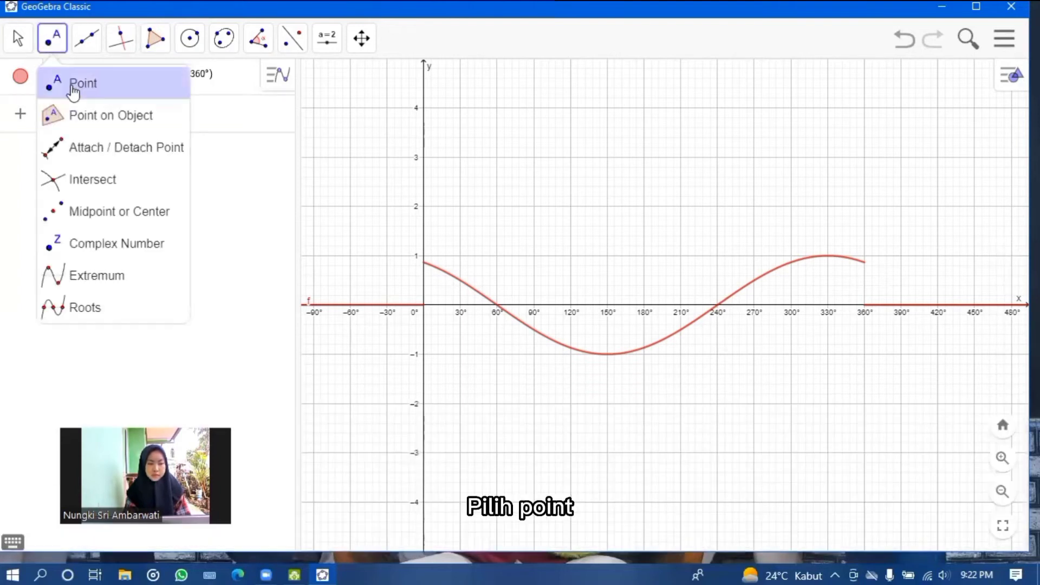
left_click(82, 310)
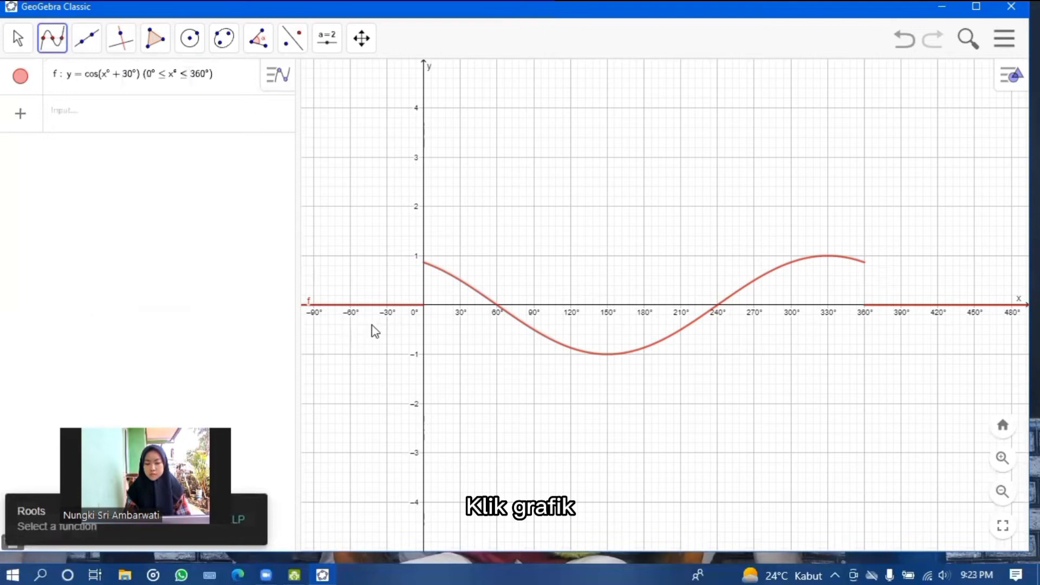
left_click(454, 283)
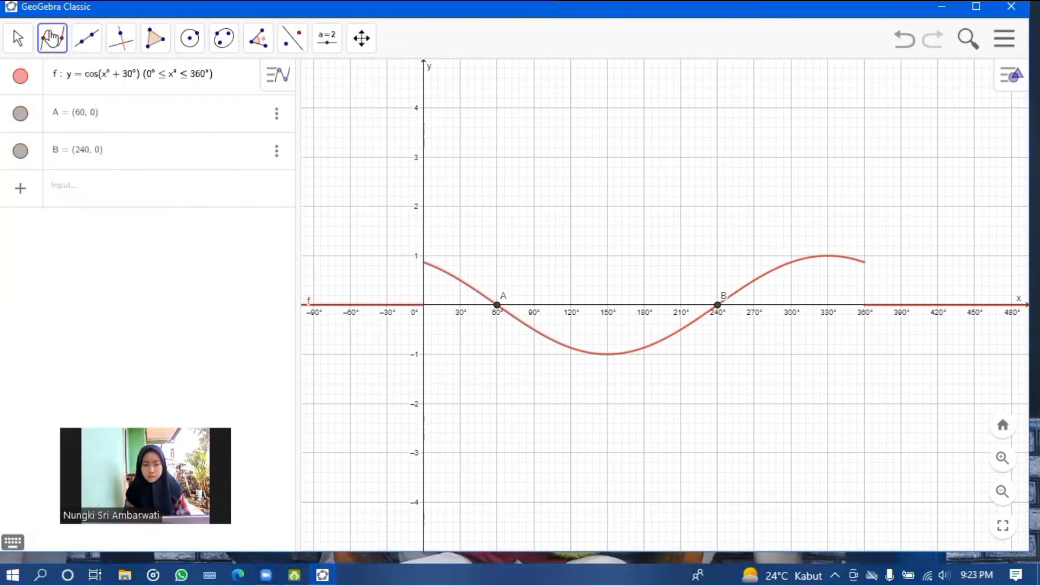
Step: Mark the extreme points of the cosine graph with the Extremum tool
left_click(52, 38)
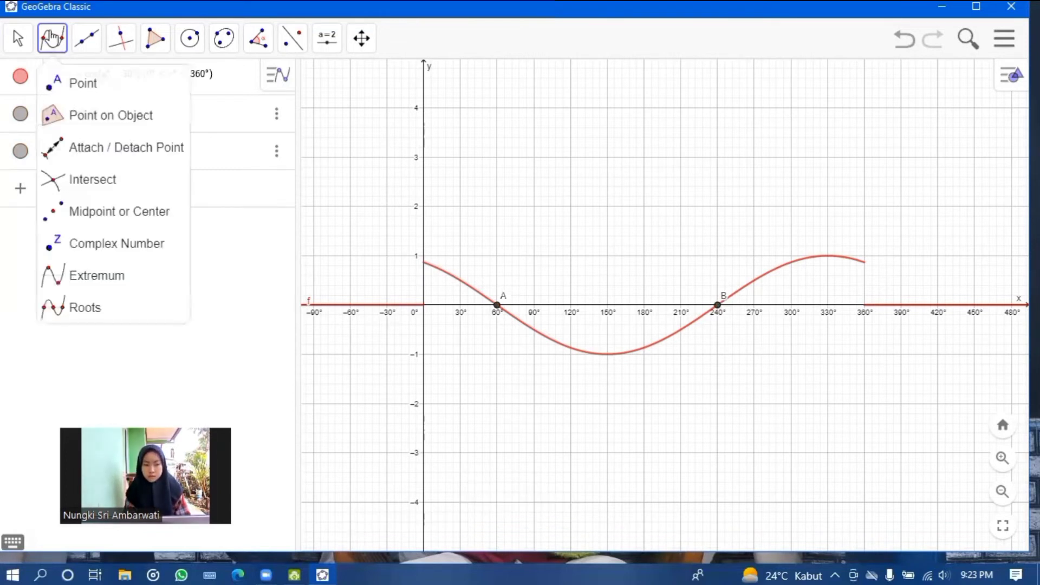
left_click(103, 274)
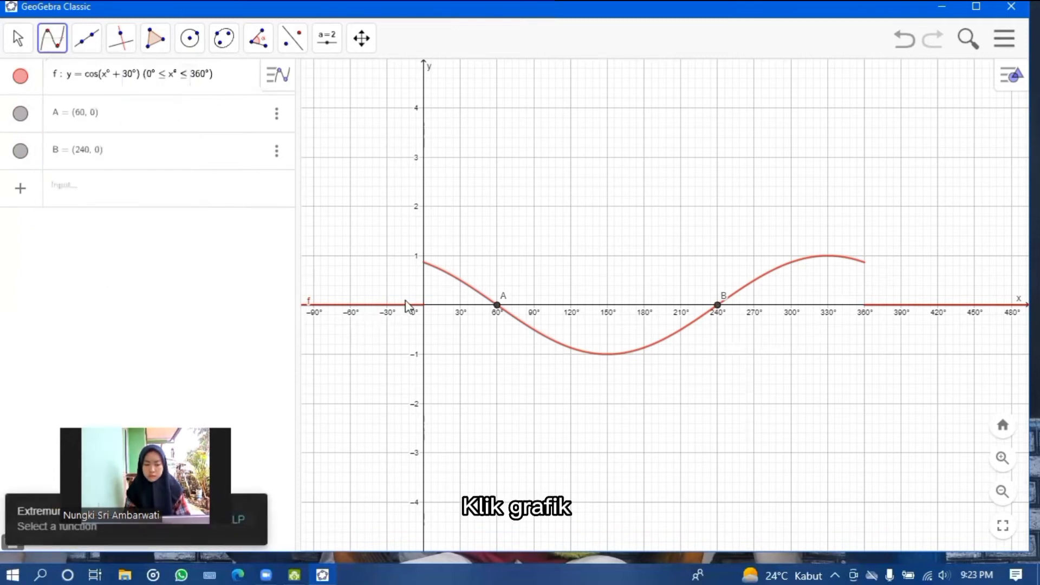
left_click(462, 289)
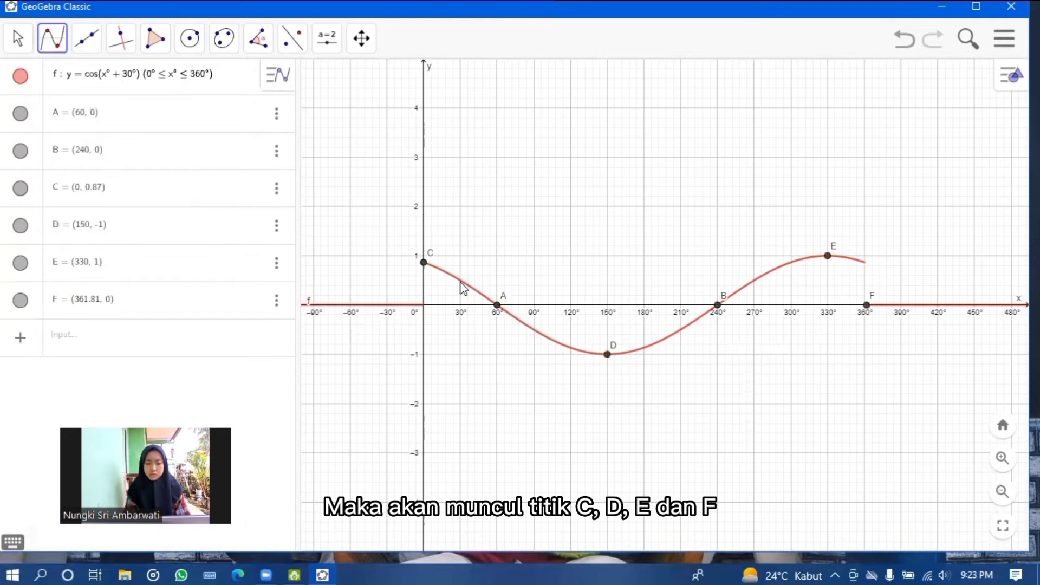
Step: Set the labels of root points A and B to show Name & Value
left_click(276, 116)
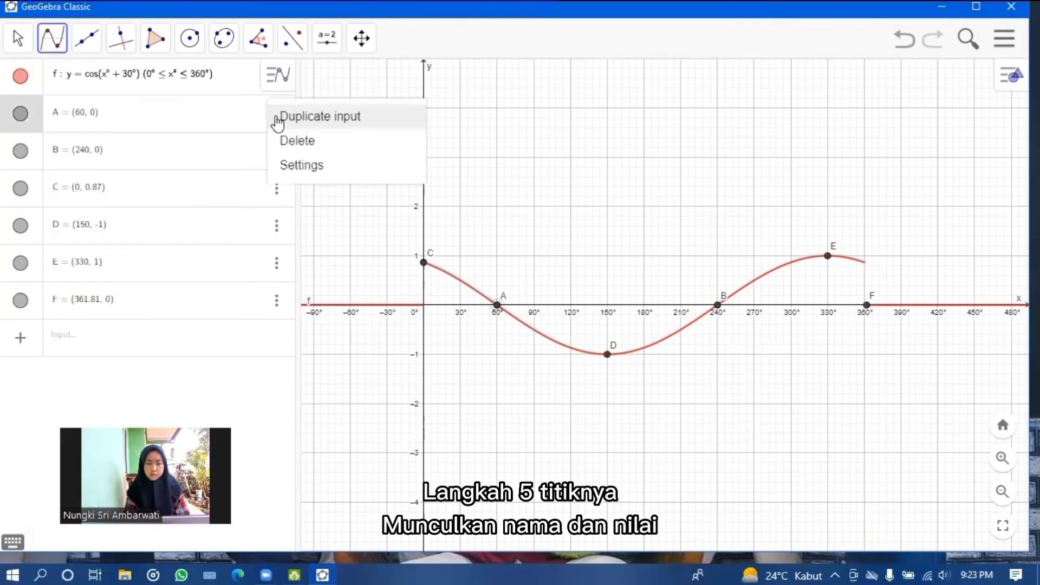
left_click(295, 166)
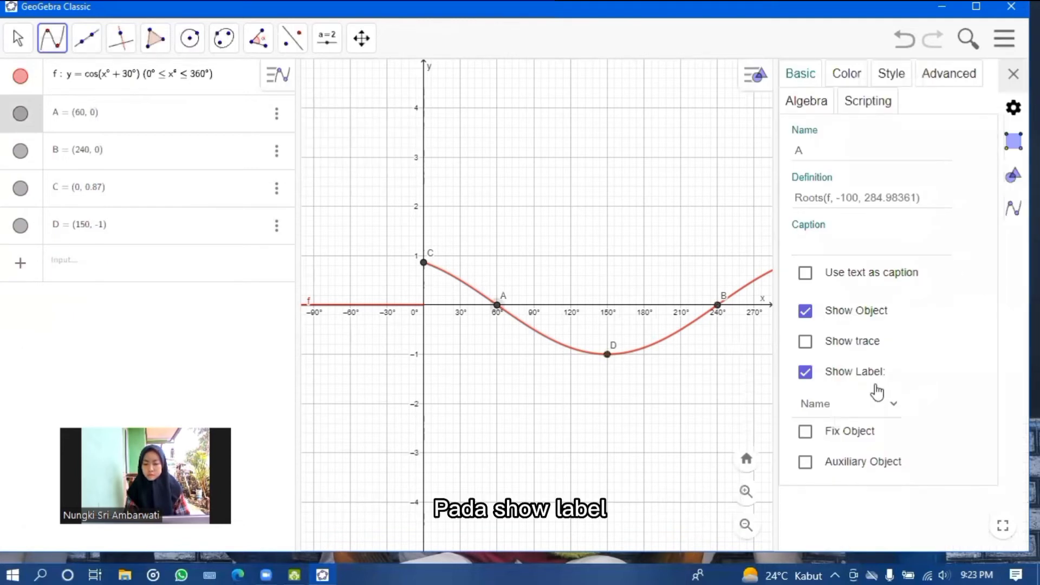
left_click(851, 414)
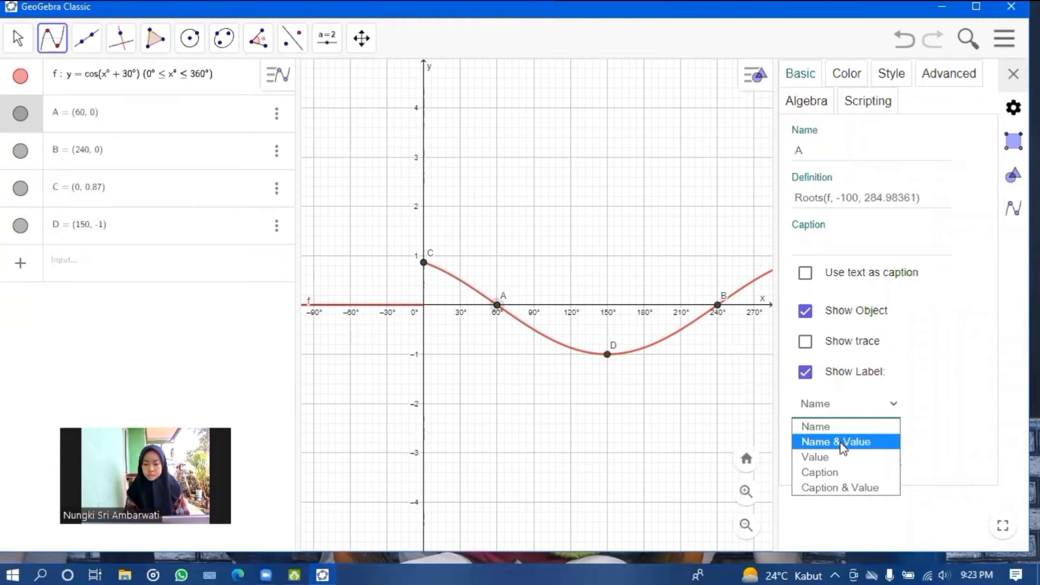
left_click(841, 442)
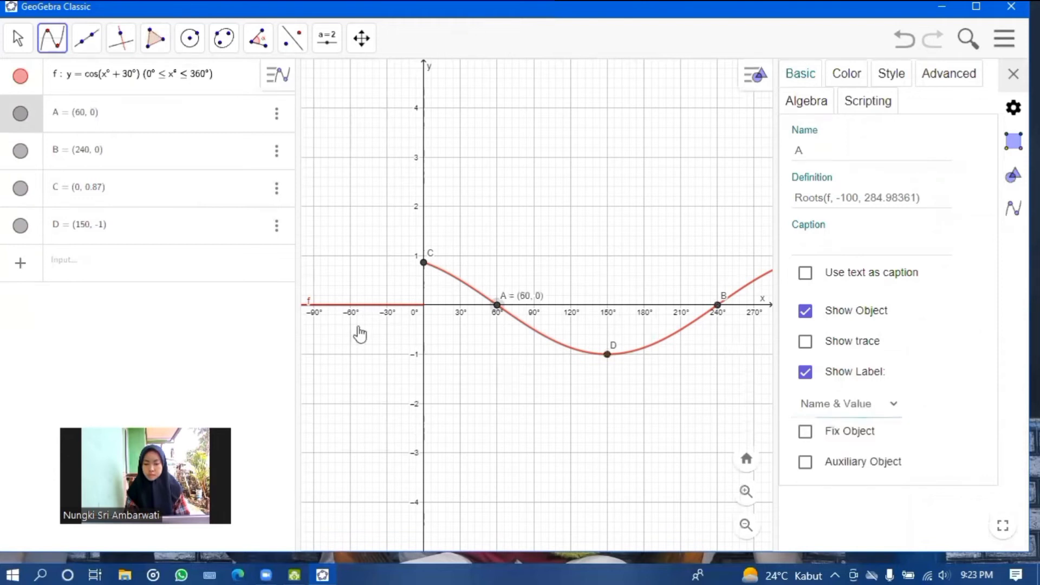
left_click(117, 151)
left_click(1013, 394)
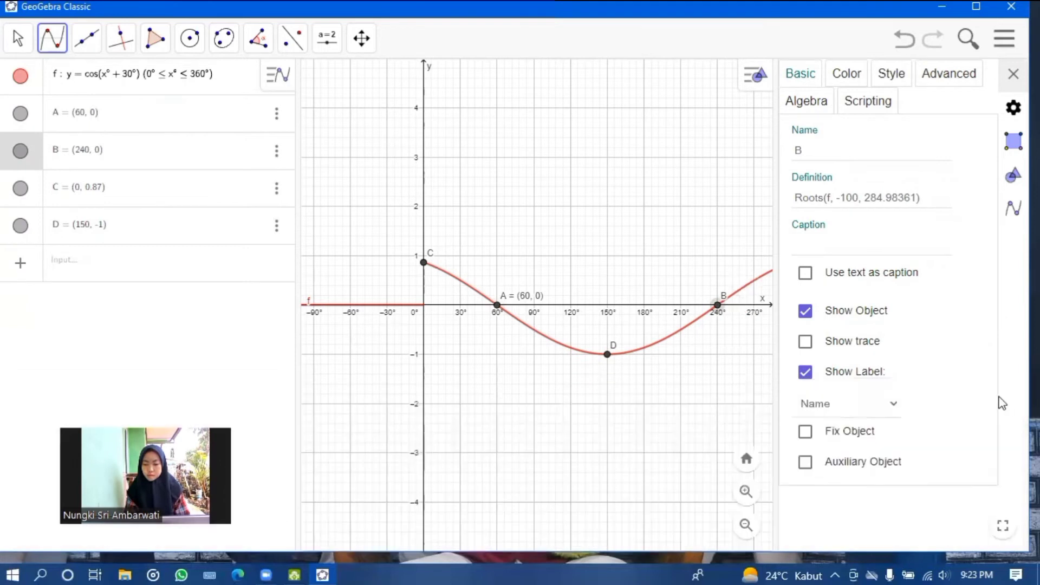
left_click(884, 404)
left_click(847, 449)
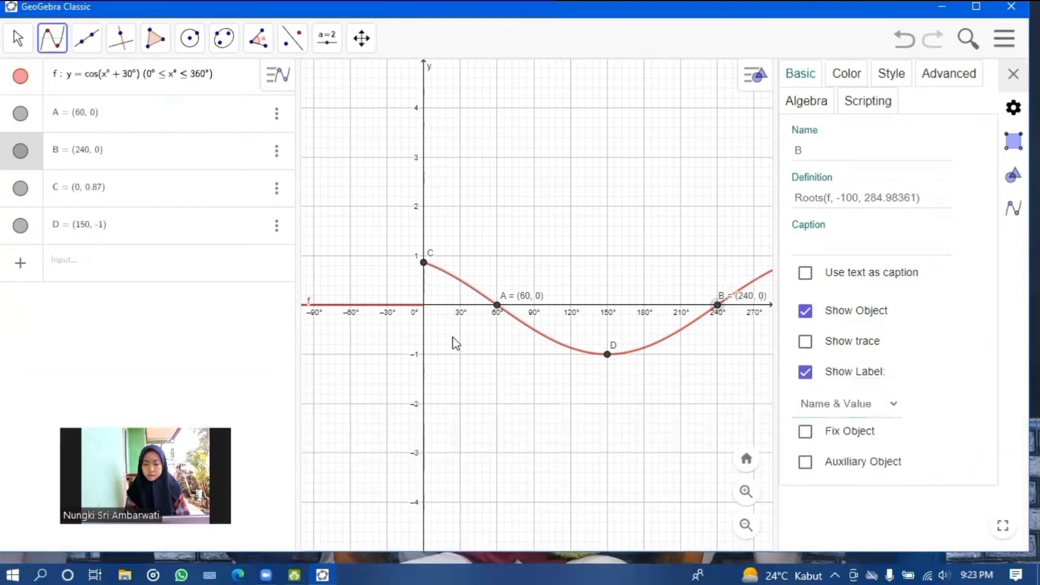
Step: Set the labels of extreme points C and D to Name & Value and close the settings
left_click(276, 188)
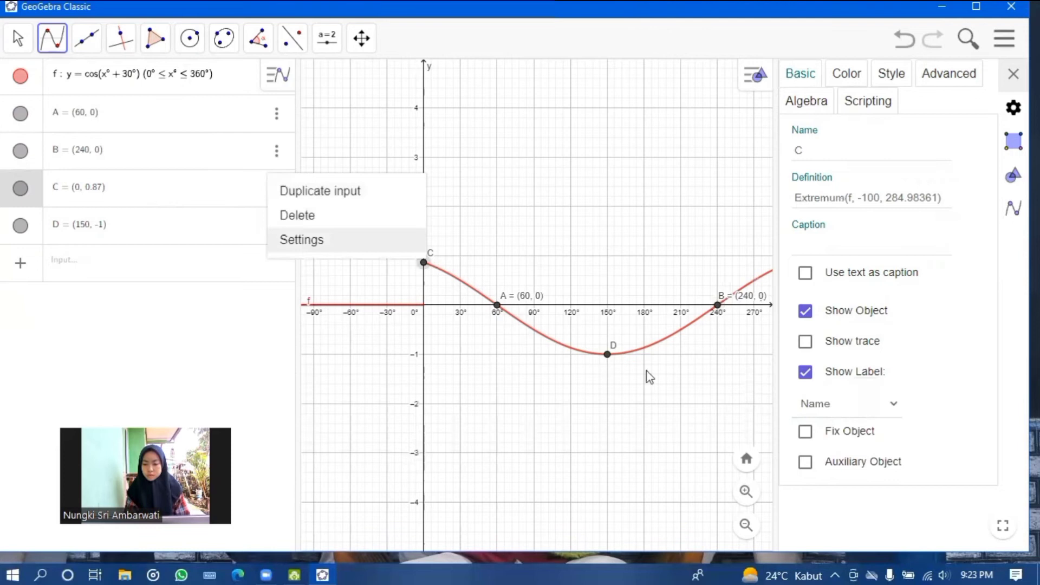
left_click(838, 411)
left_click(837, 445)
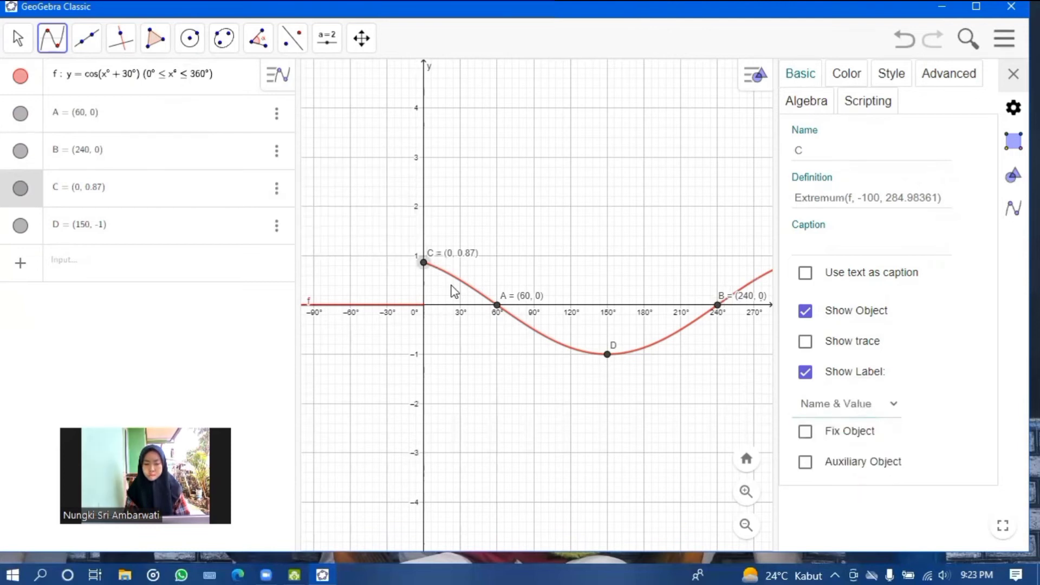
left_click(277, 225)
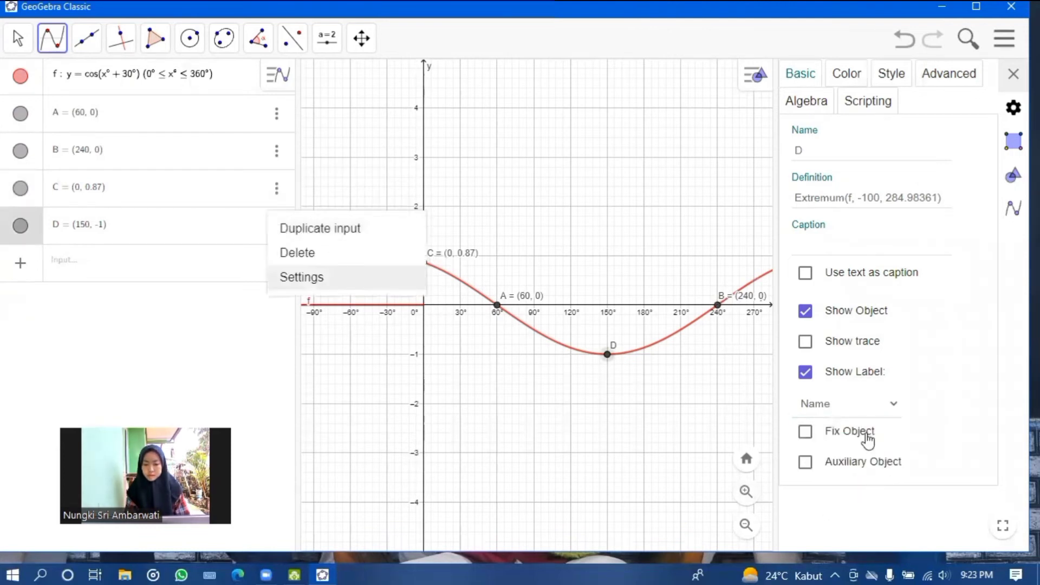
left_click(853, 407)
left_click(862, 443)
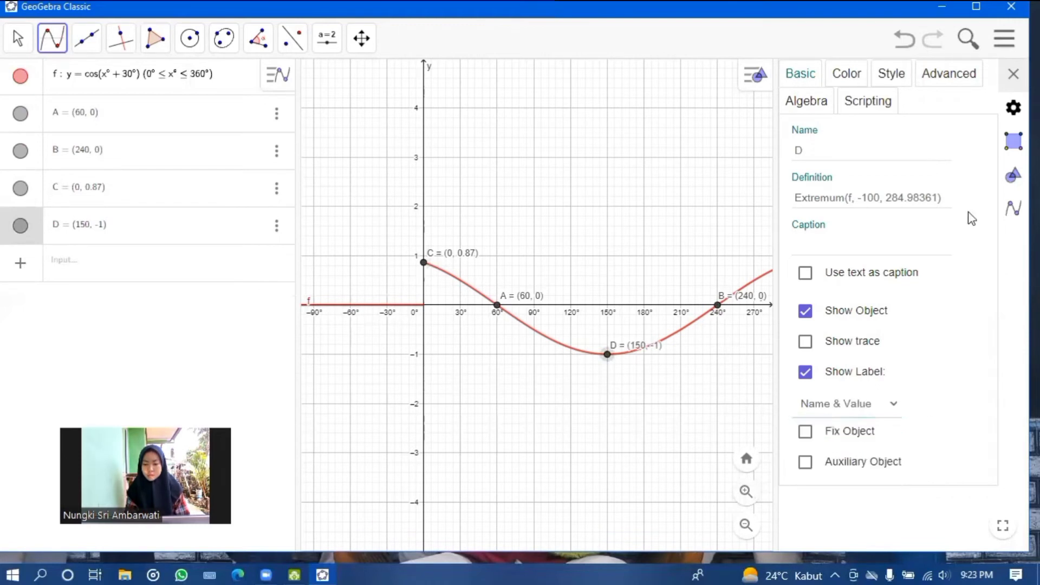
left_click(1013, 74)
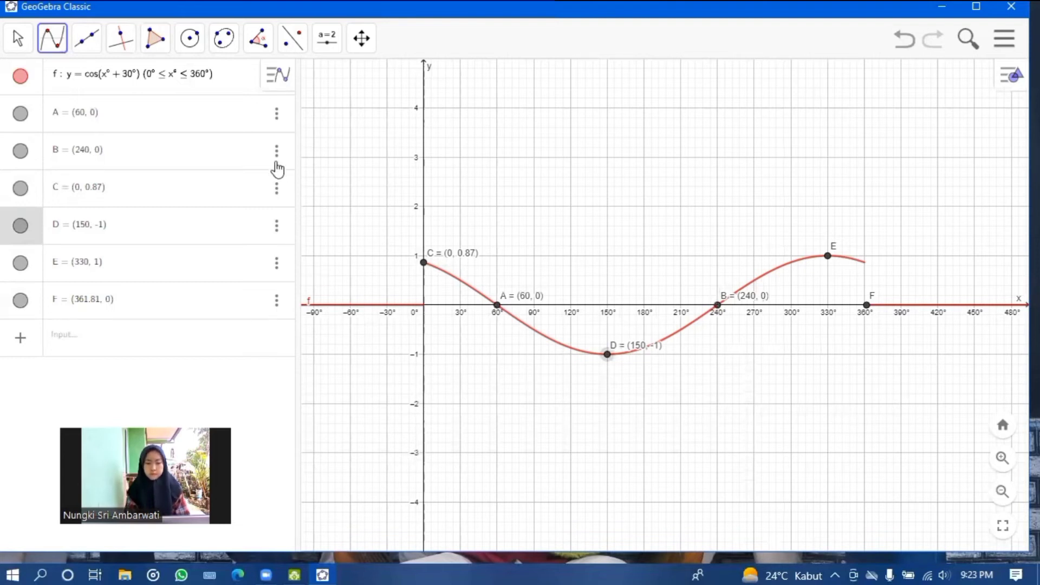
Step: Set the label of the cosine function f to show Name & Value
left_click(238, 77)
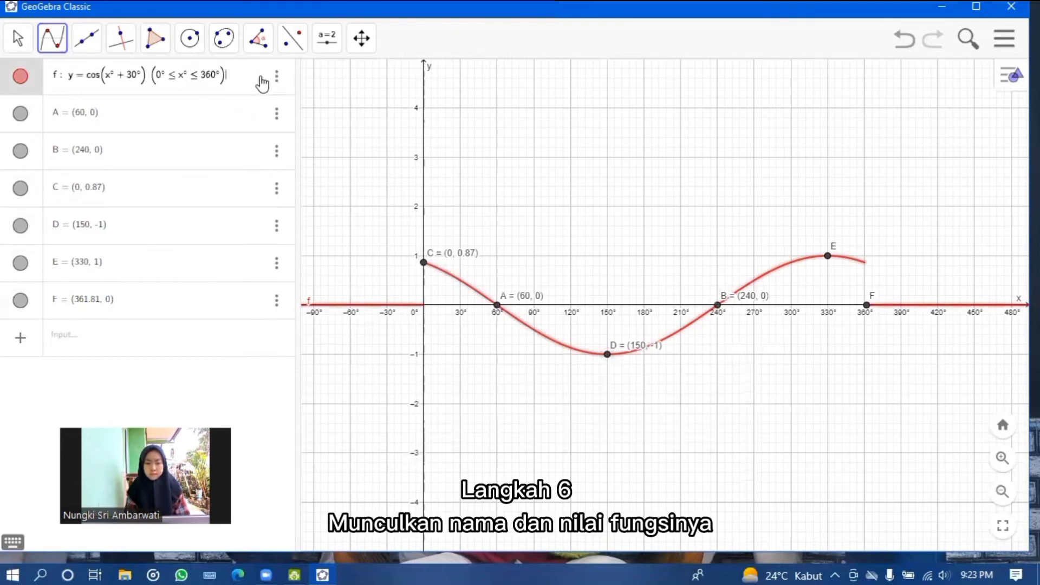
left_click(277, 76)
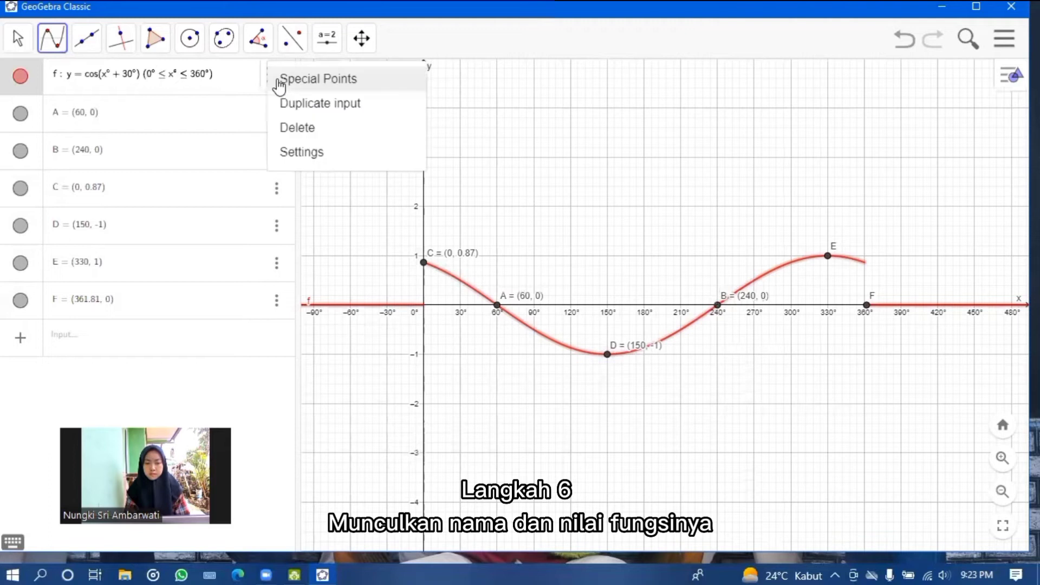
left_click(307, 158)
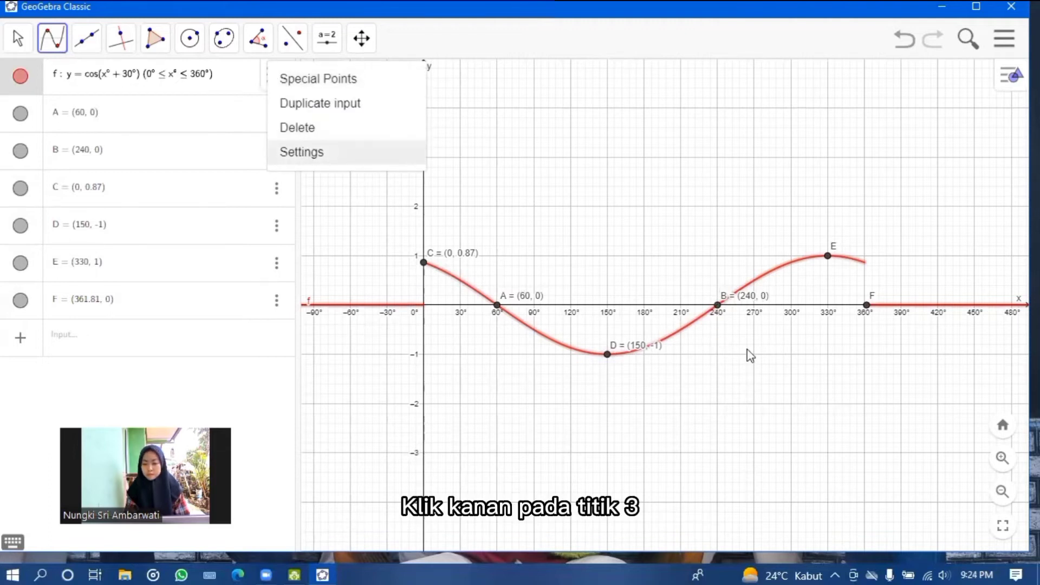
left_click(852, 405)
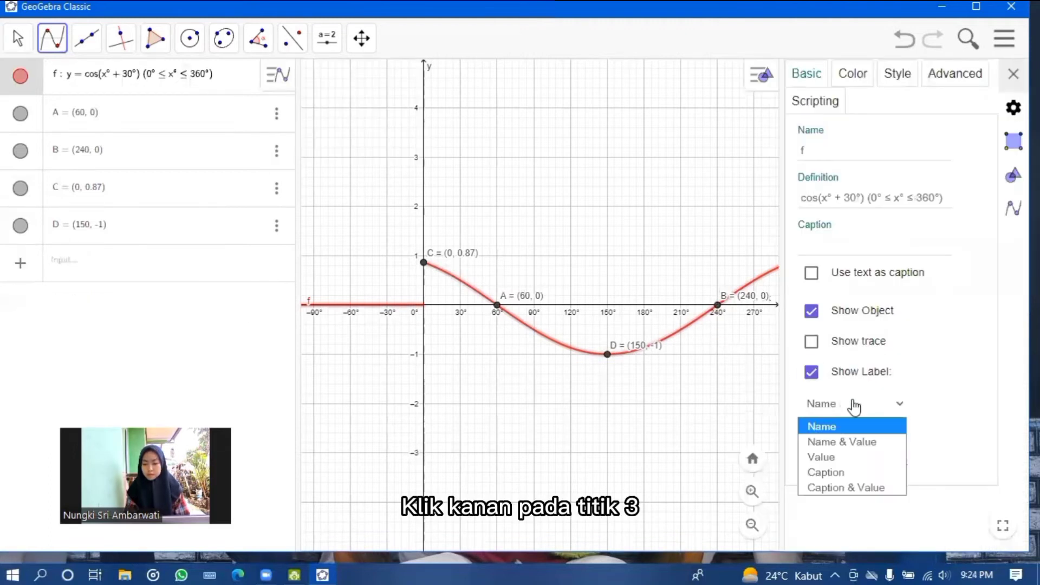
left_click(854, 445)
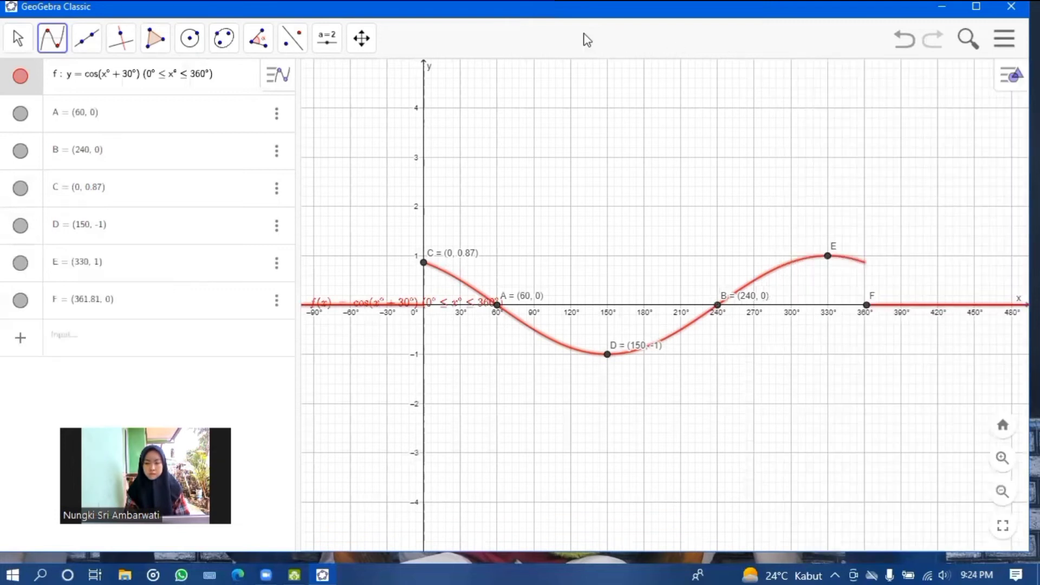
Step: Adjust the placement of the labelled cosine graph in the graphics view with the Move tool
left_click(20, 38)
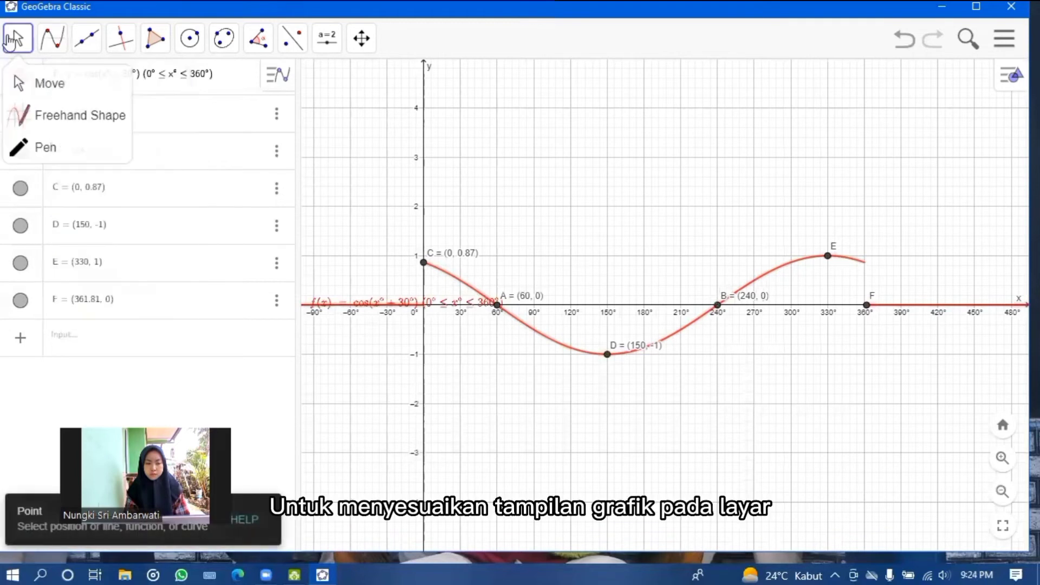
left_click(23, 76)
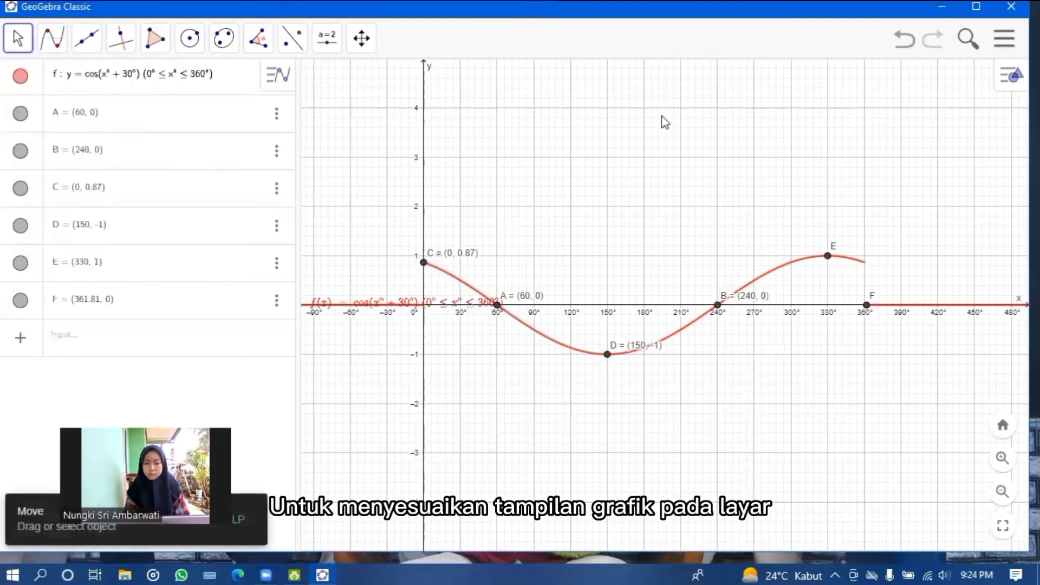
left_click_drag(772, 190, 821, 186)
left_click_drag(399, 314, 401, 287)
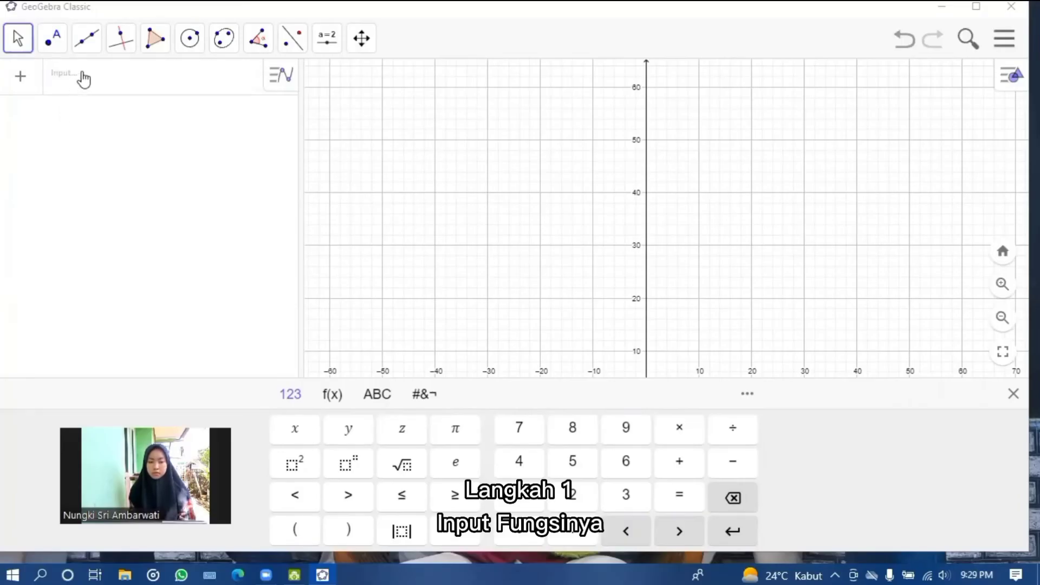
Step: Begin a function definition in the empty input row with f(x)
left_click(83, 79)
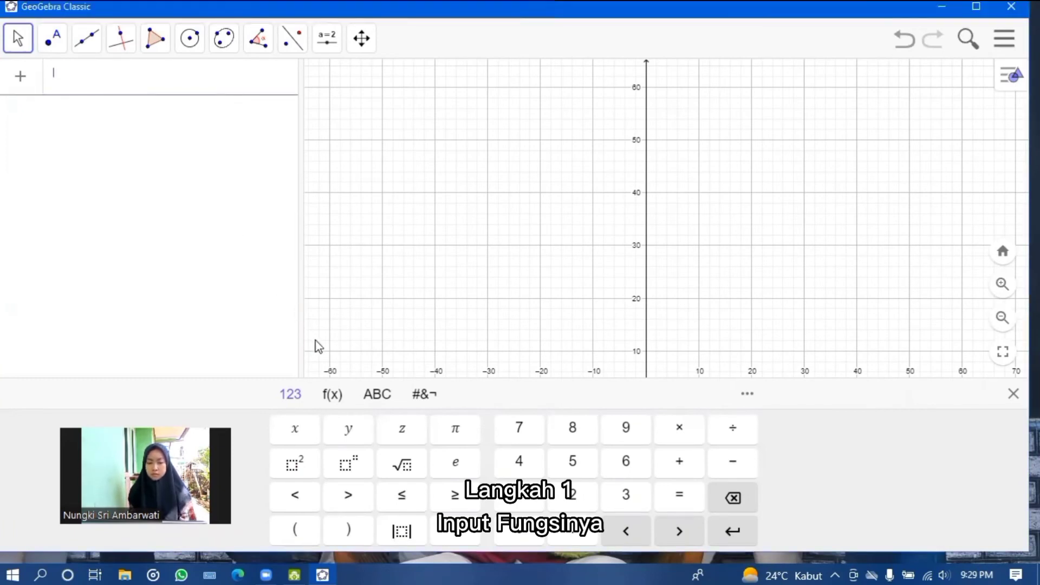
left_click(377, 394)
left_click(459, 461)
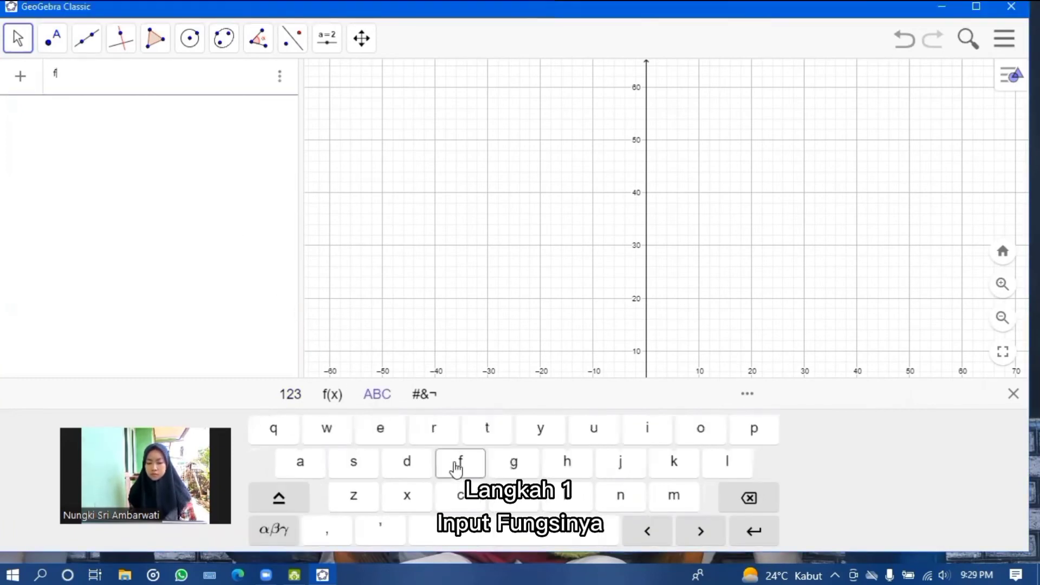
left_click(292, 394)
left_click(296, 531)
left_click(296, 430)
left_click(348, 530)
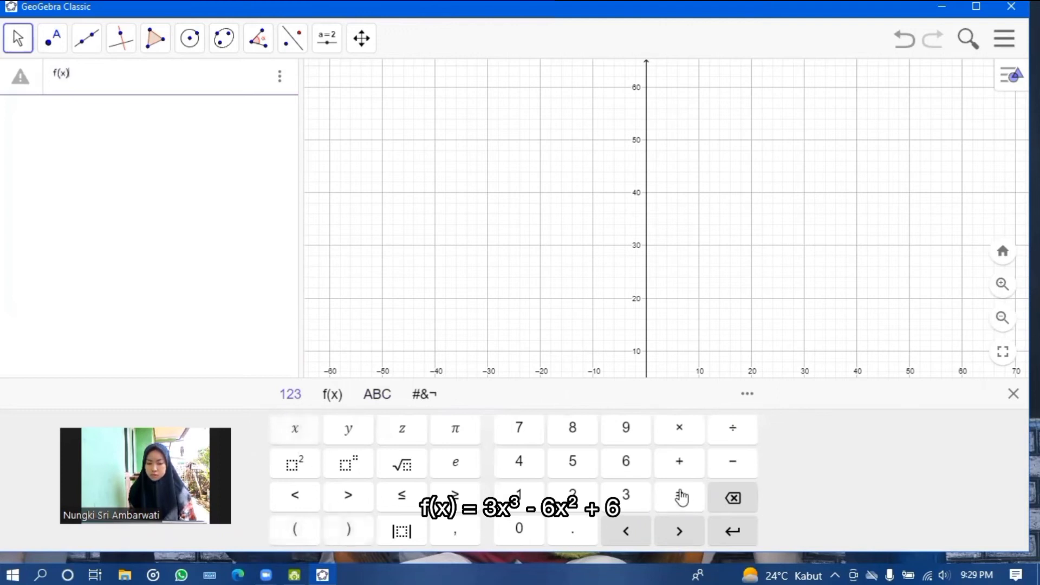
Step: Continue the definition with an equals sign and the cubic term, giving f(x) = 3x³
left_click(680, 496)
left_click(626, 494)
left_click(301, 432)
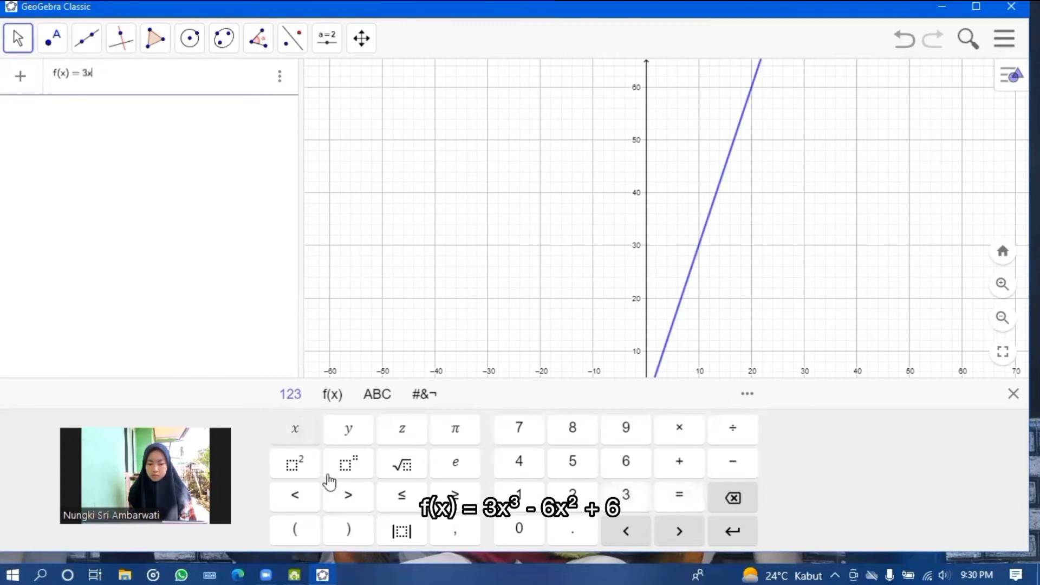
left_click(348, 462)
left_click(626, 495)
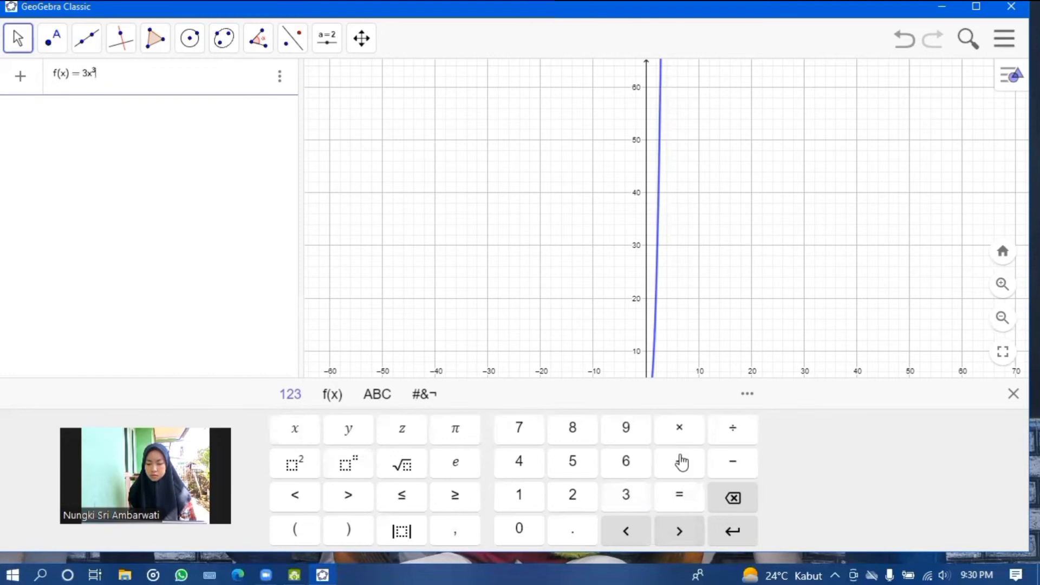
Step: Append − 6x² + 6 to the cubic term and confirm the function f(x) = 3x³ − 6x² + 6
left_click(727, 463)
left_click(622, 463)
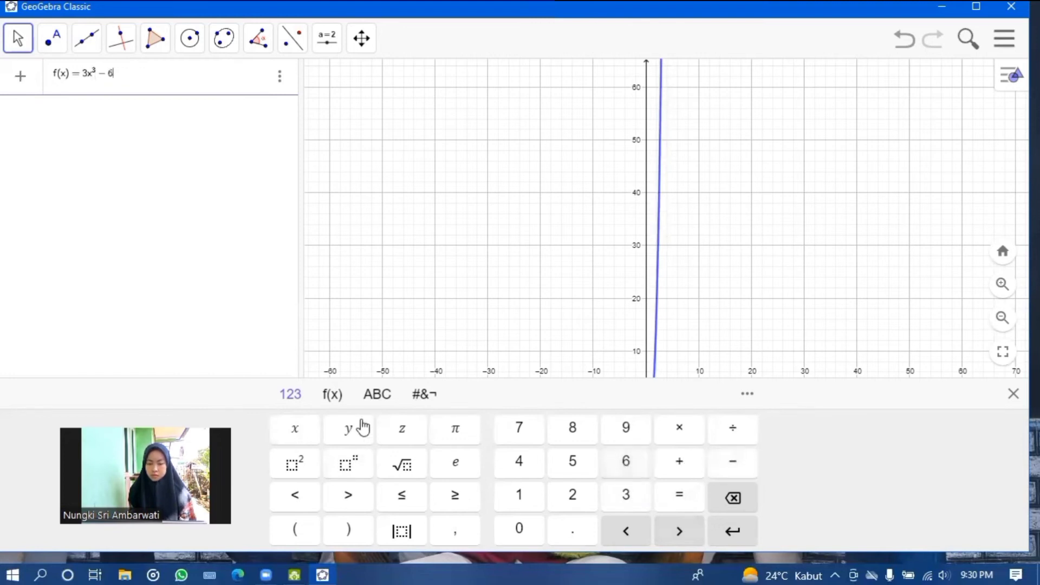
left_click(297, 431)
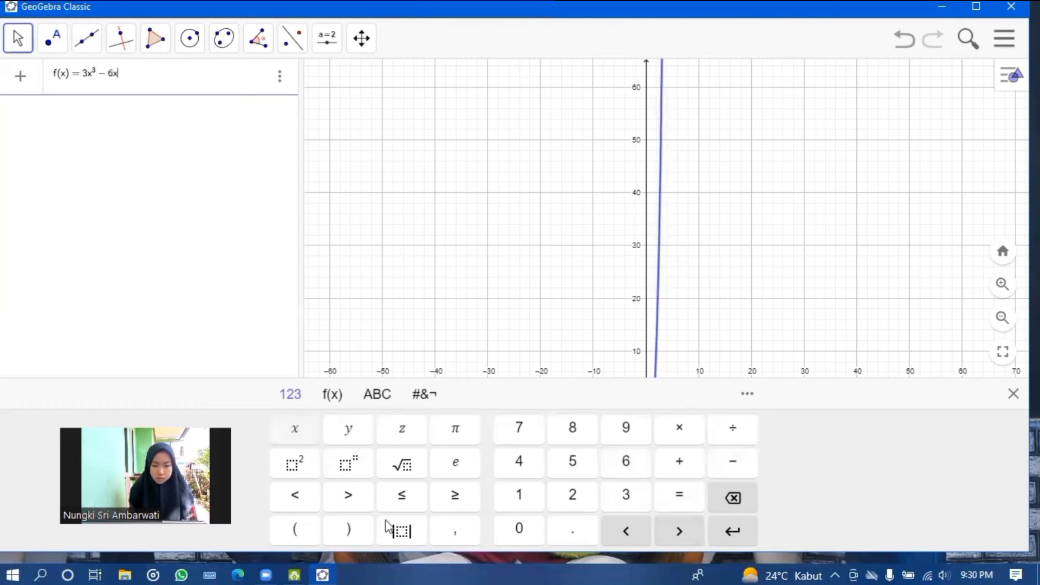
left_click(295, 464)
left_click(677, 463)
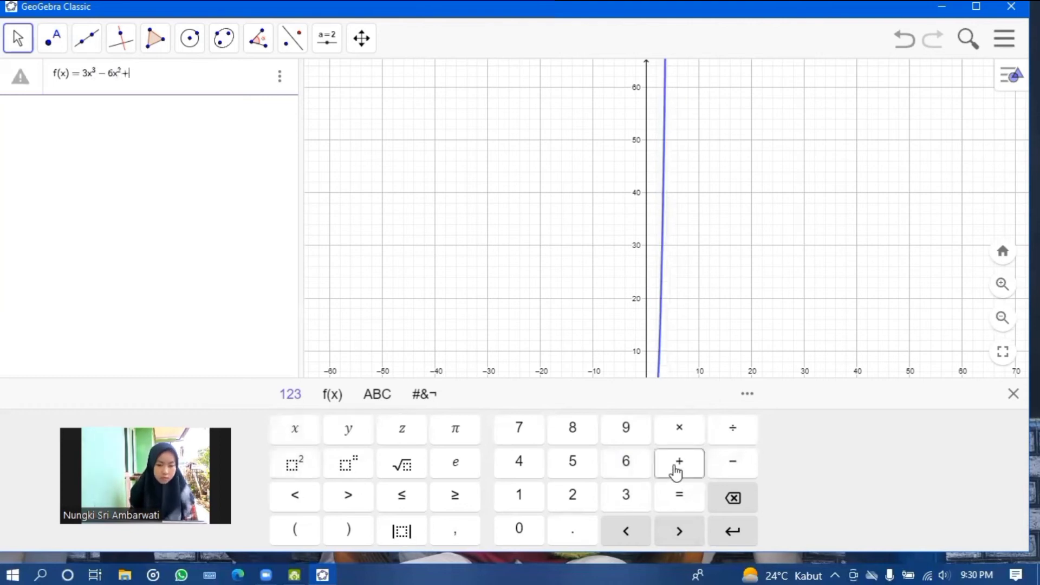
left_click(624, 464)
key("Return")
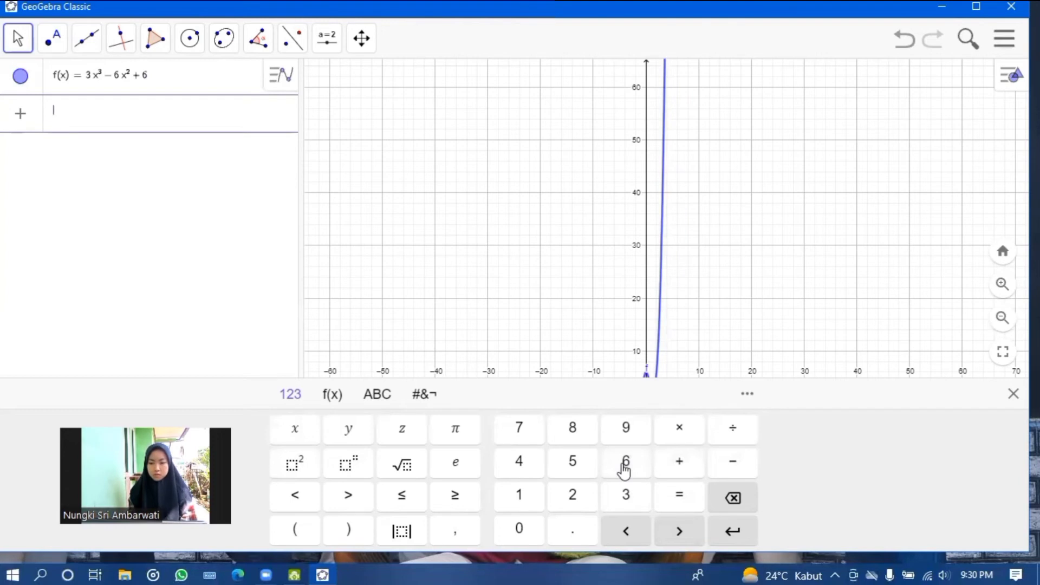
Step: Reposition the graphics view with the Move tool and zoom in two levels on the cubic curve
left_click(17, 42)
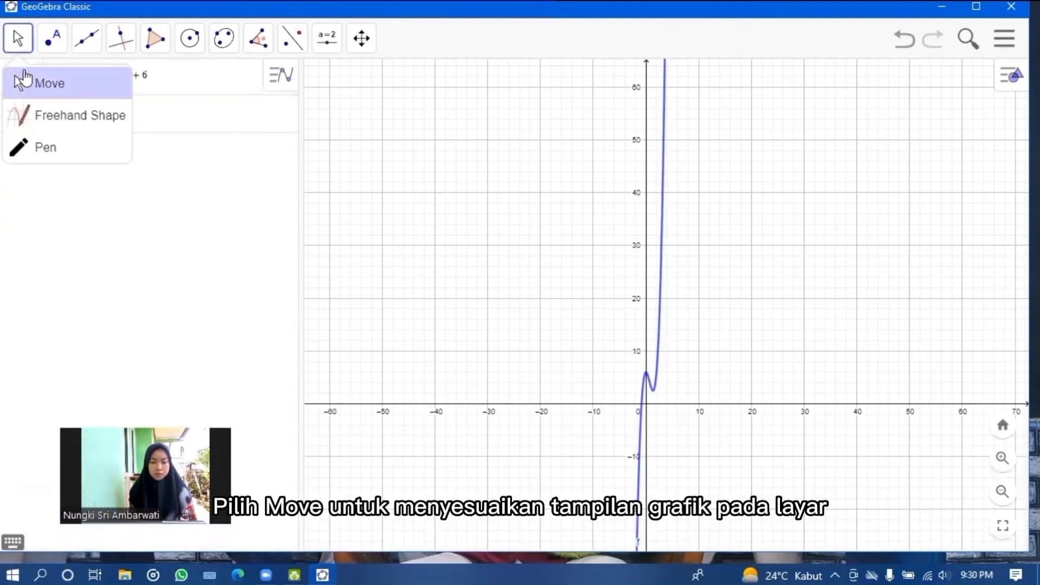
left_click(24, 82)
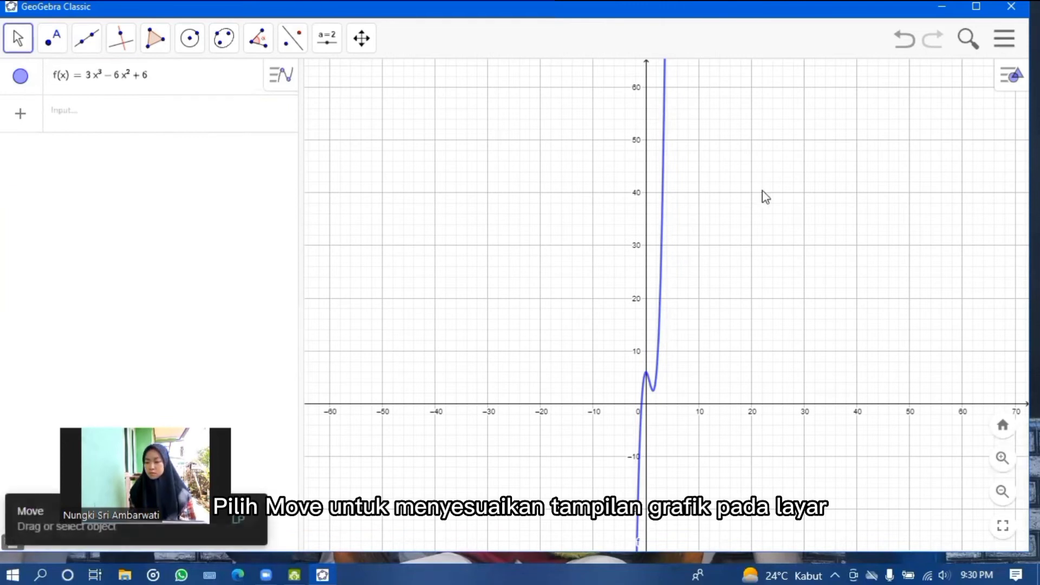
left_click_drag(761, 163, 681, 60)
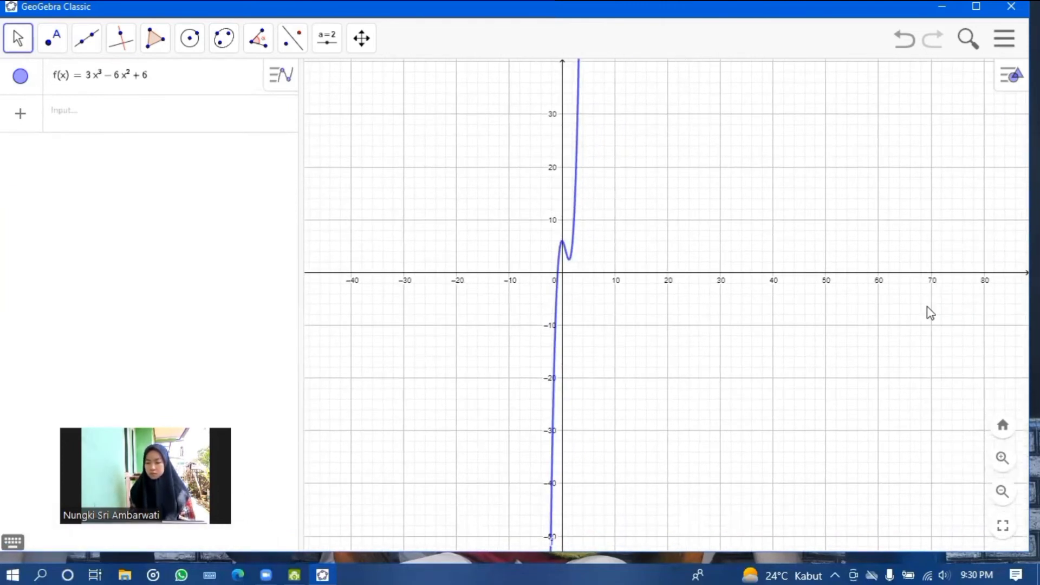
left_click(1000, 458)
left_click(1000, 457)
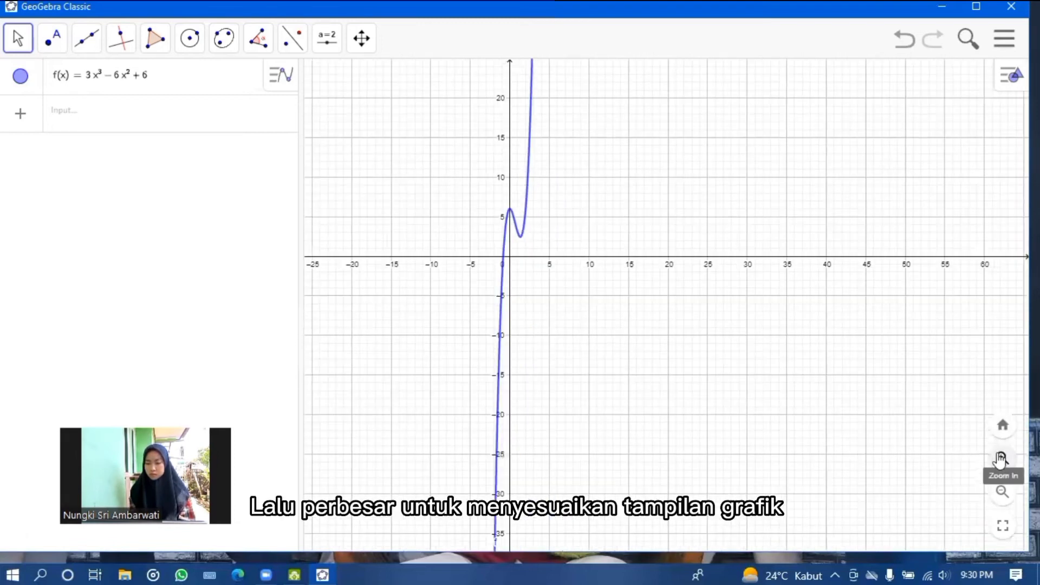
Step: Add the vertical line x = 2 as a boundary for the cubic graph
left_click(999, 458)
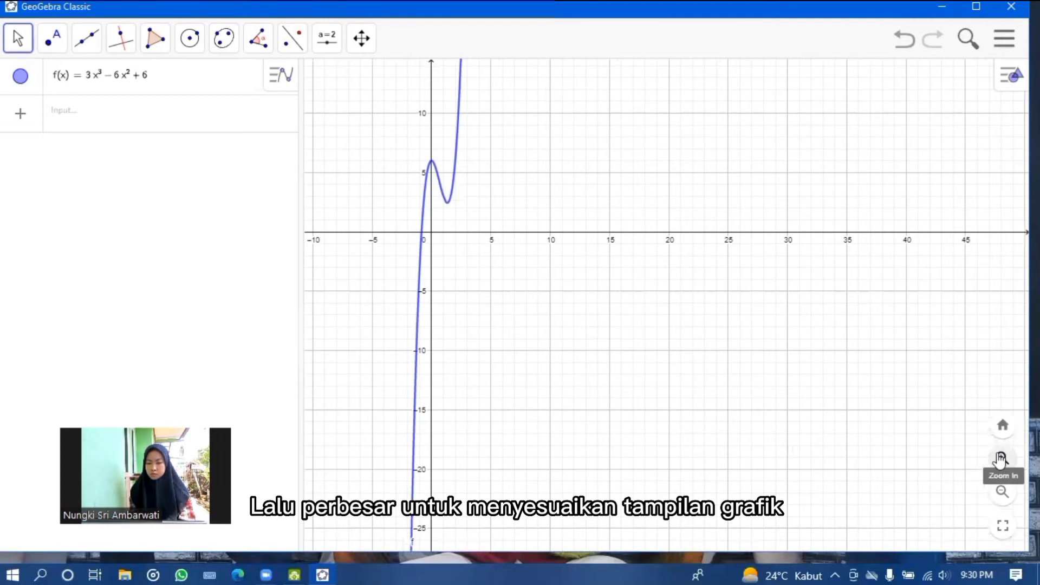
left_click(1000, 457)
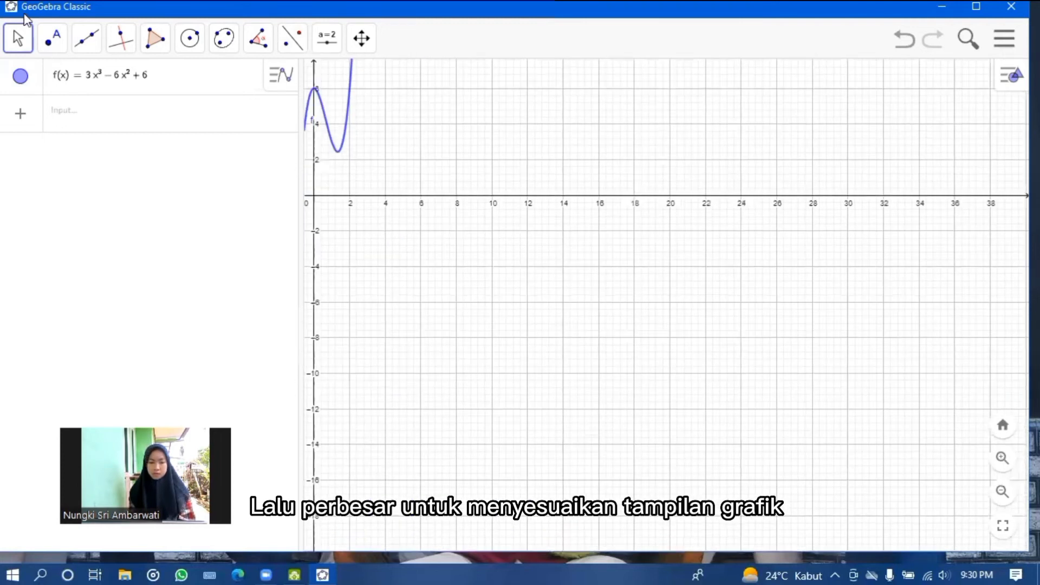
left_click(29, 35)
left_click(53, 38)
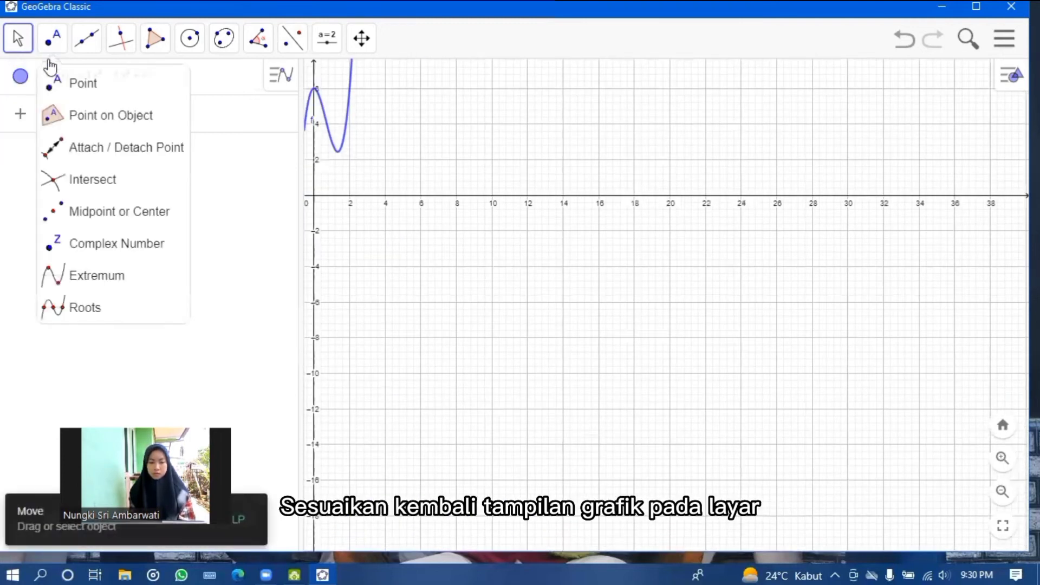
left_click(15, 38)
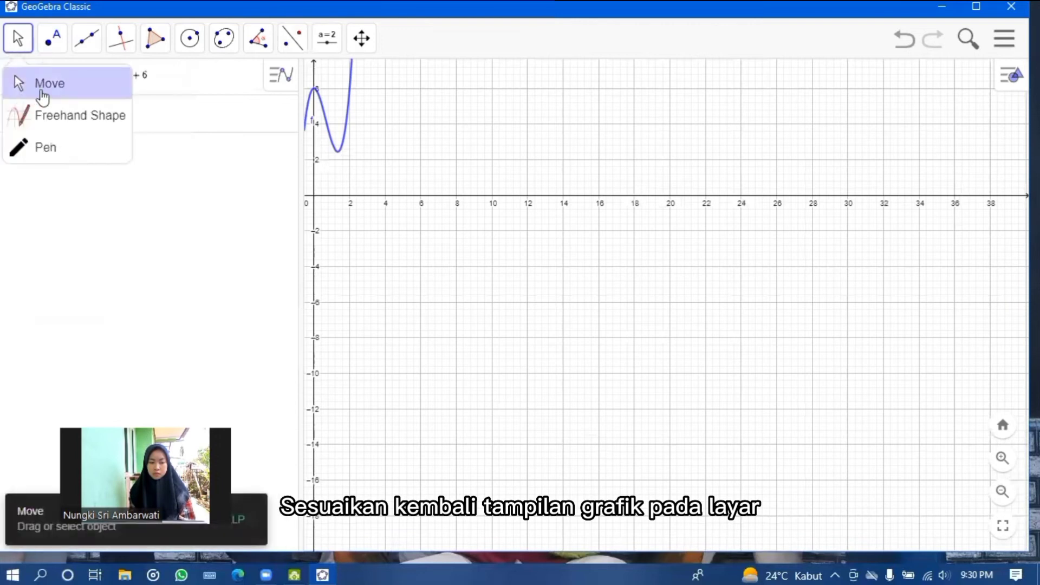
left_click(41, 96)
left_click_drag(466, 154, 566, 207)
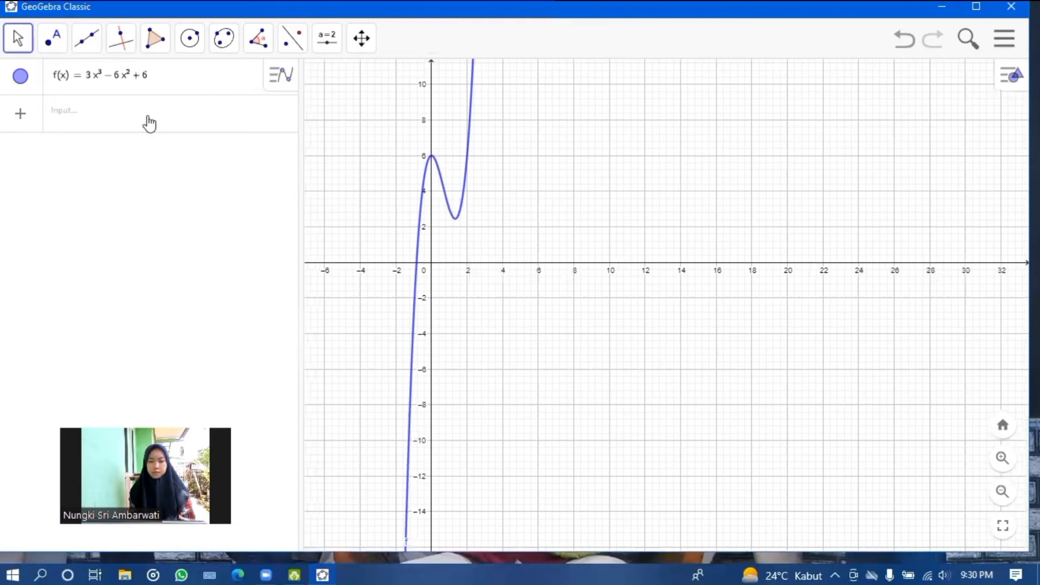
left_click(146, 116)
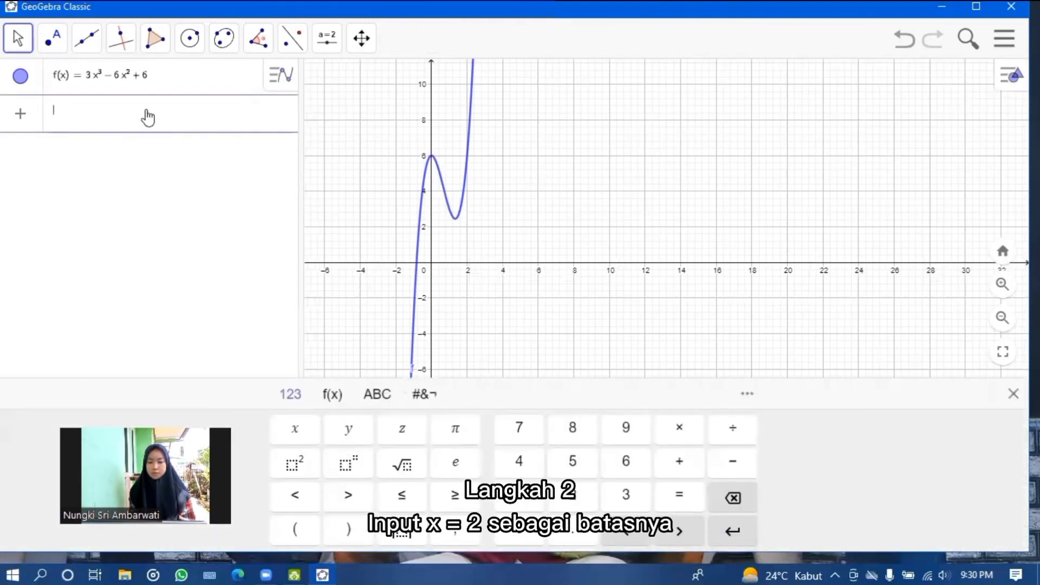
left_click(293, 430)
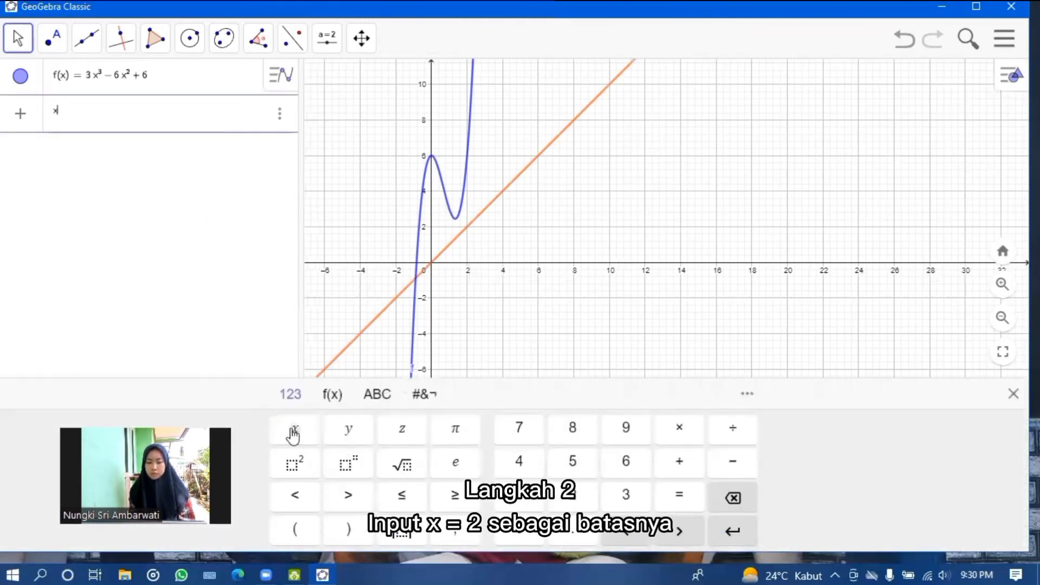
left_click(671, 494)
left_click(566, 490)
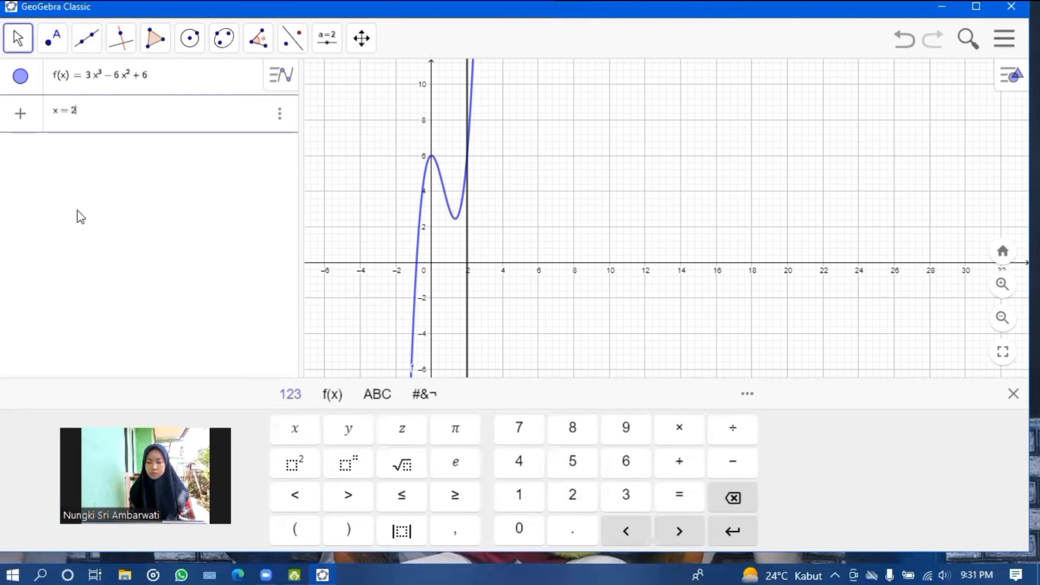
Step: Mark the intersection of the cubic f with the x-axis using the Intersect tool
left_click(53, 39)
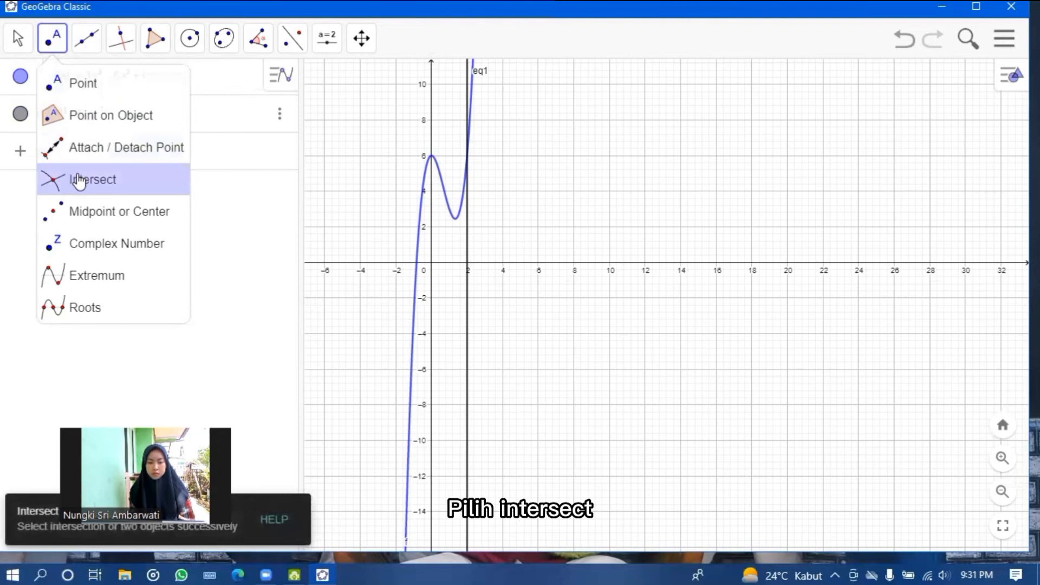
left_click(78, 181)
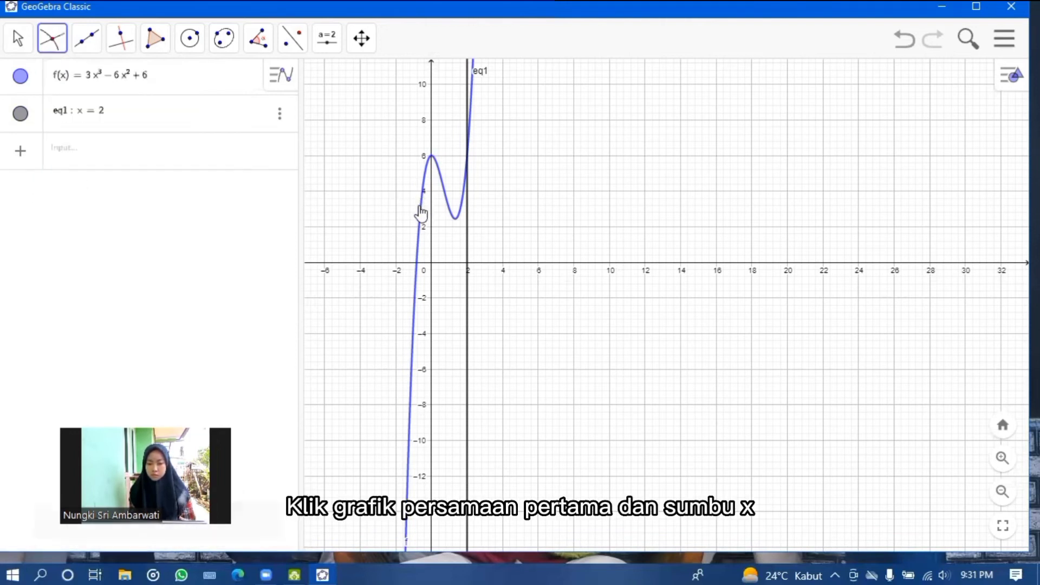
left_click(421, 213)
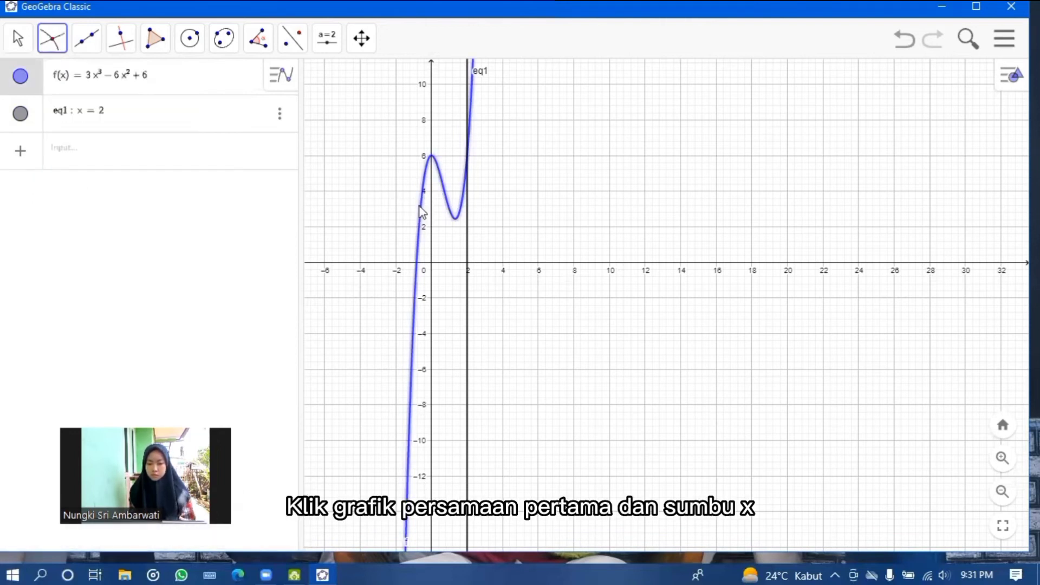
left_click(454, 263)
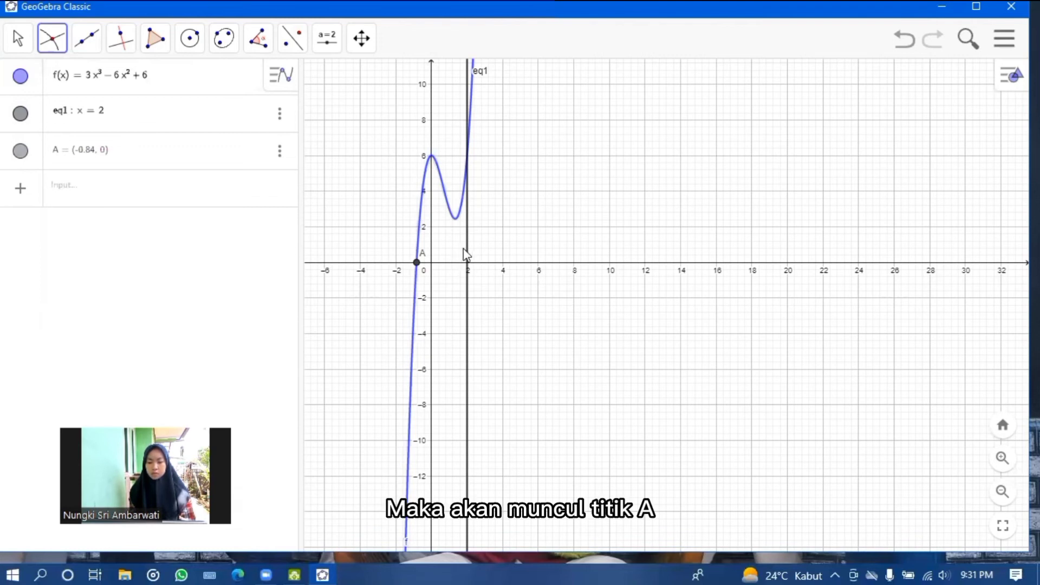
Step: Mark the intersections of the line x = 2 with the cubic curve and with the x-axis
left_click(452, 213)
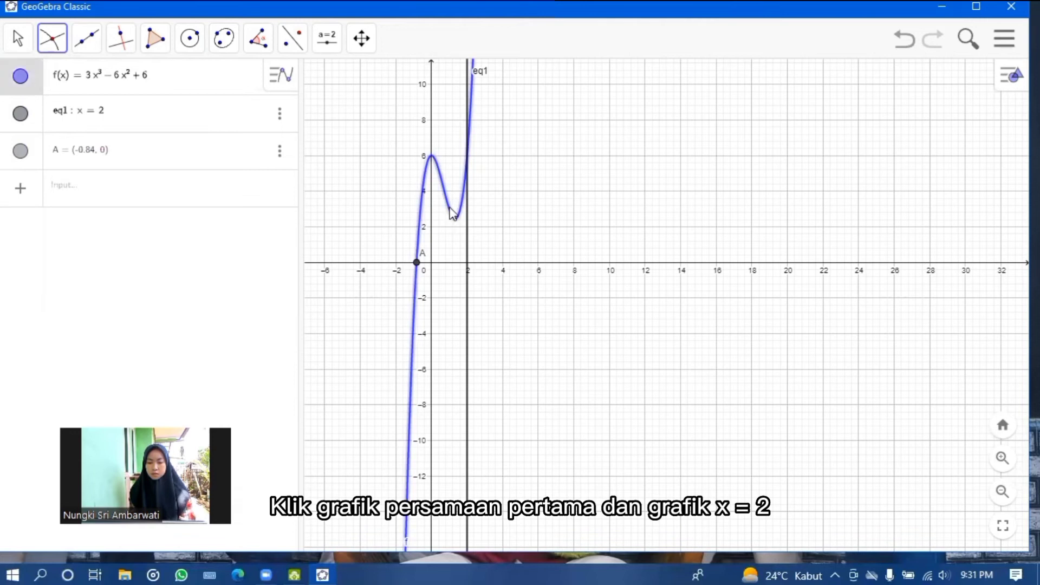
left_click(468, 237)
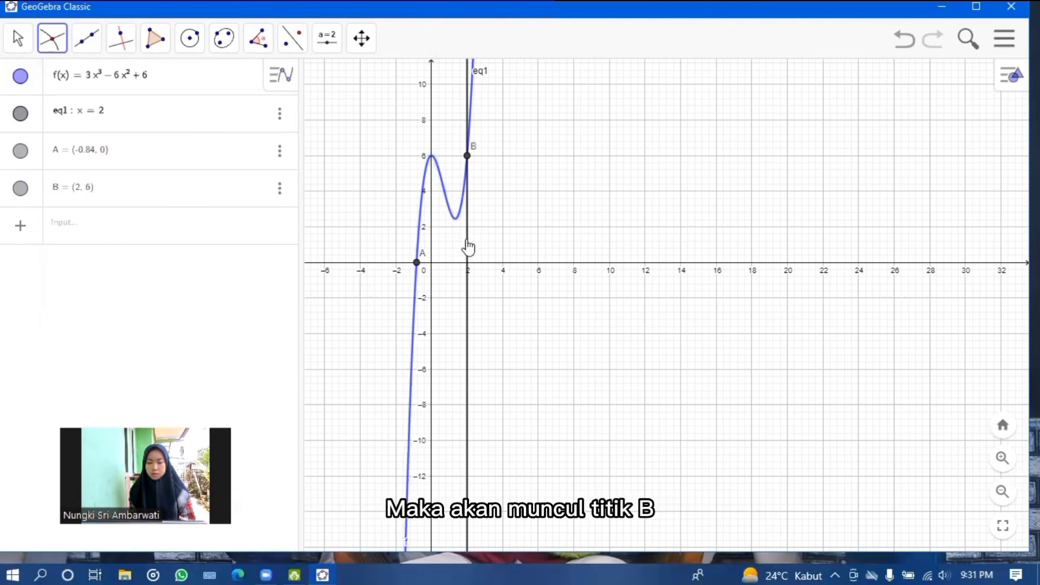
left_click(468, 239)
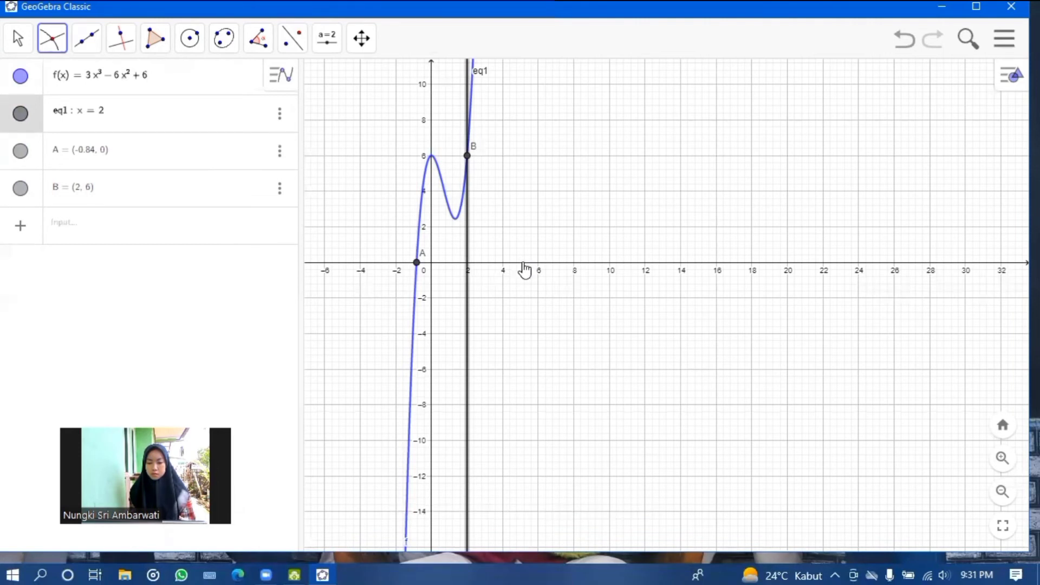
left_click(524, 264)
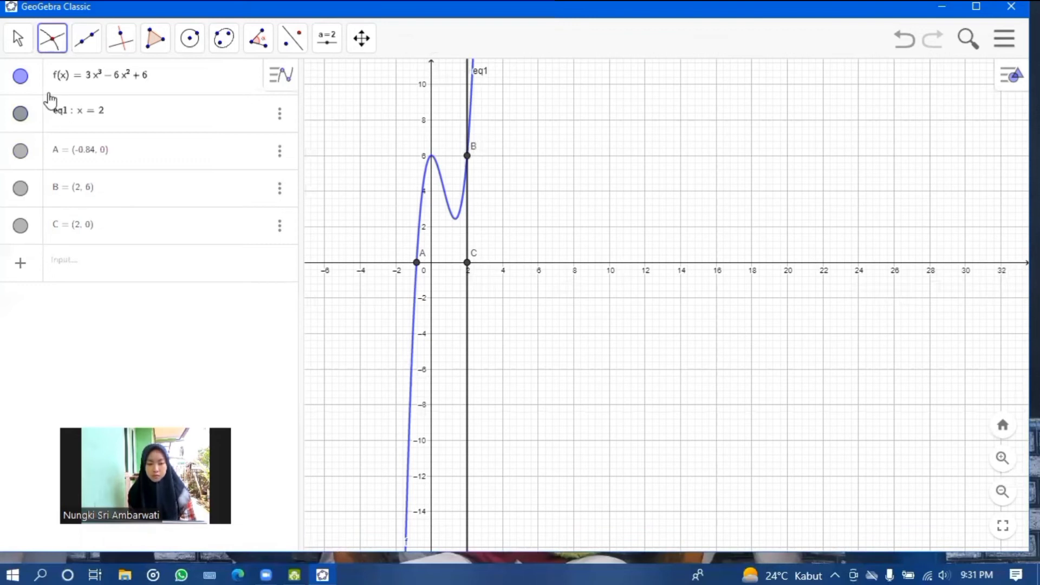
Step: Hide the line x = 2 and connect points B and C with a segment
left_click(21, 113)
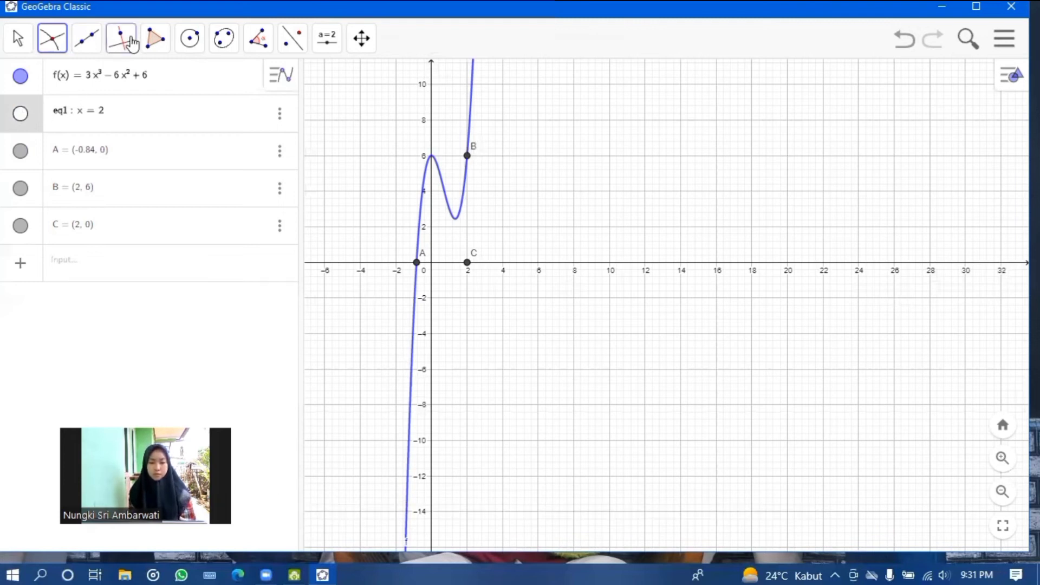
left_click(60, 40)
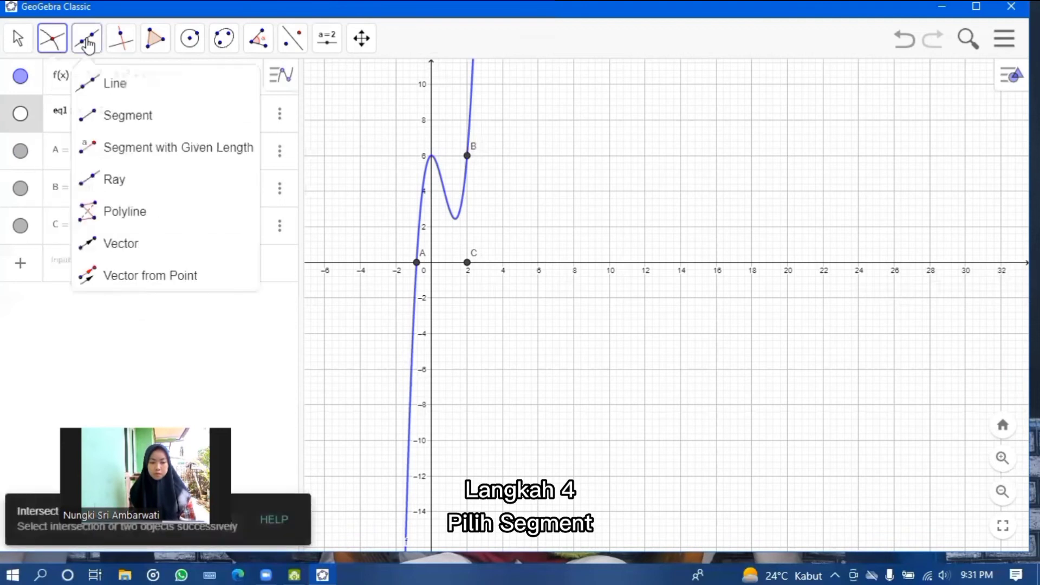
left_click(87, 43)
left_click(87, 44)
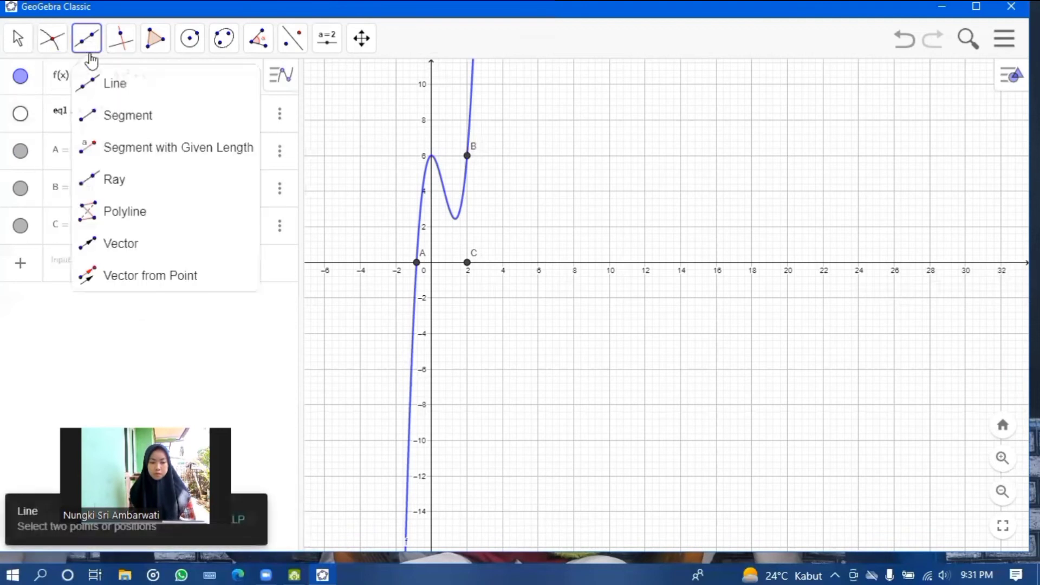
left_click(114, 125)
left_click(104, 113)
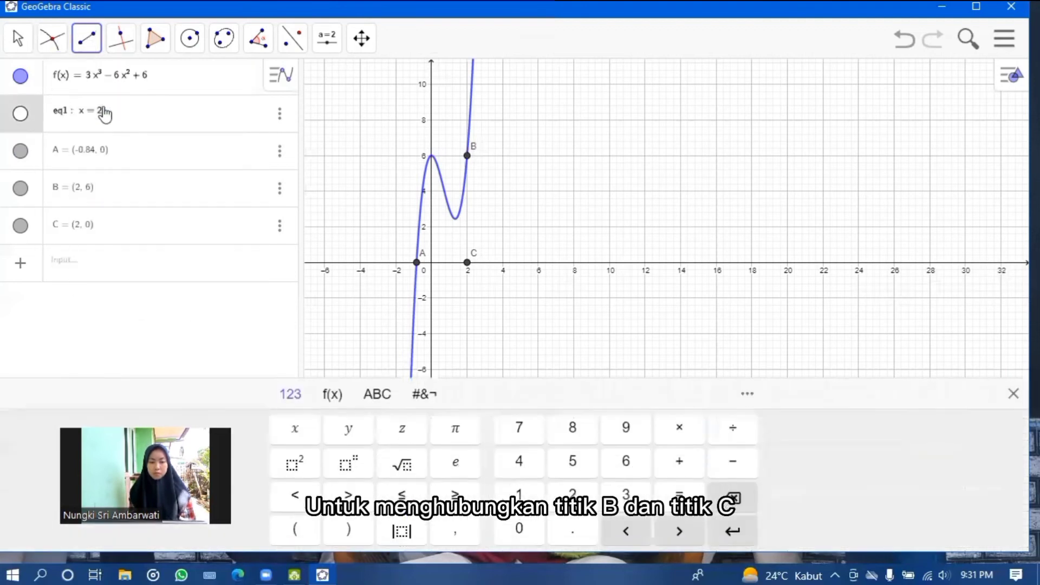
left_click(87, 41)
left_click(107, 116)
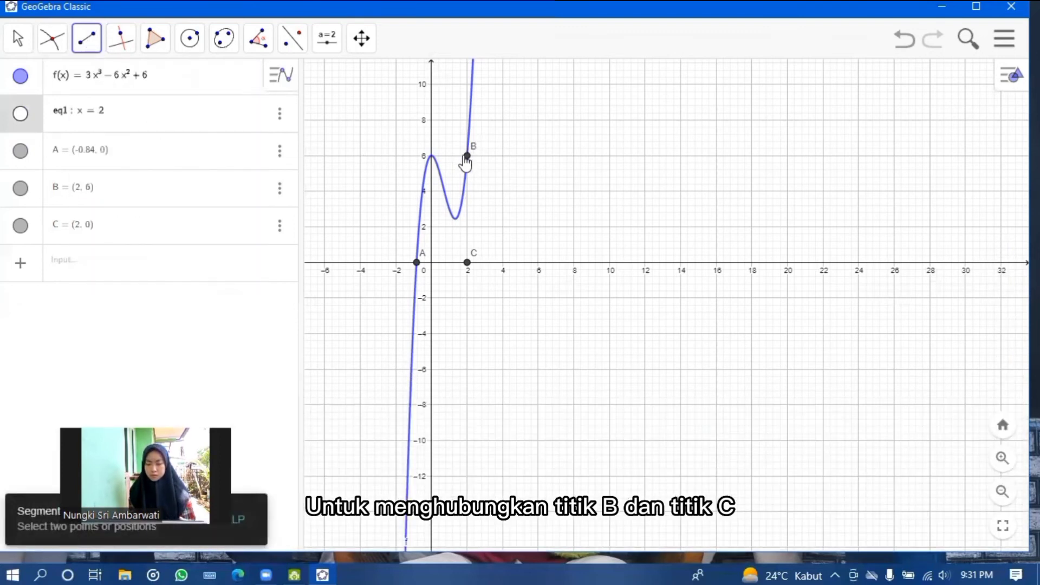
left_click(466, 157)
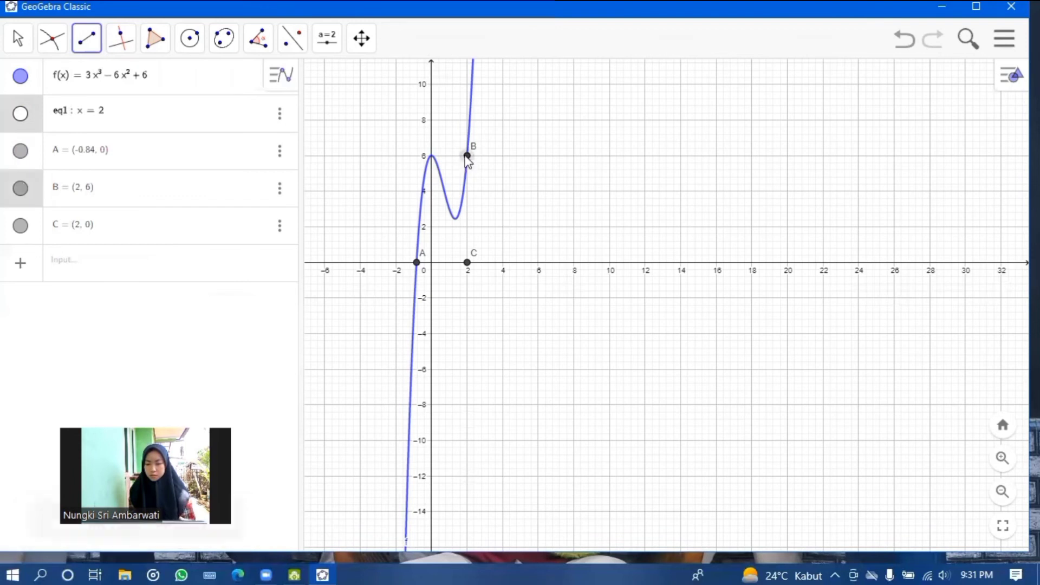
left_click(468, 263)
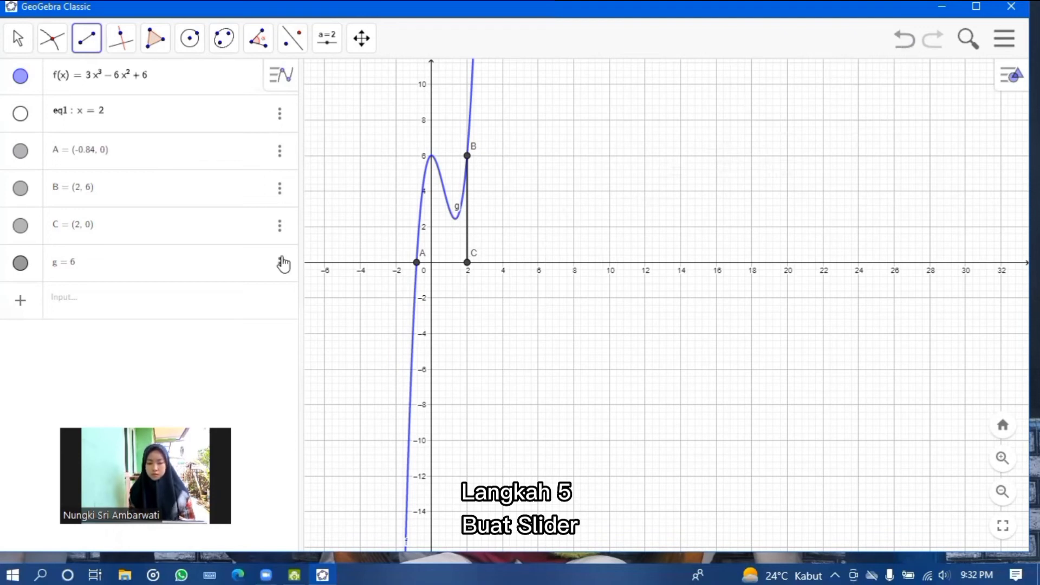
Step: Place a new slider above the cubic curve in the graphics view and name it α
left_click(324, 39)
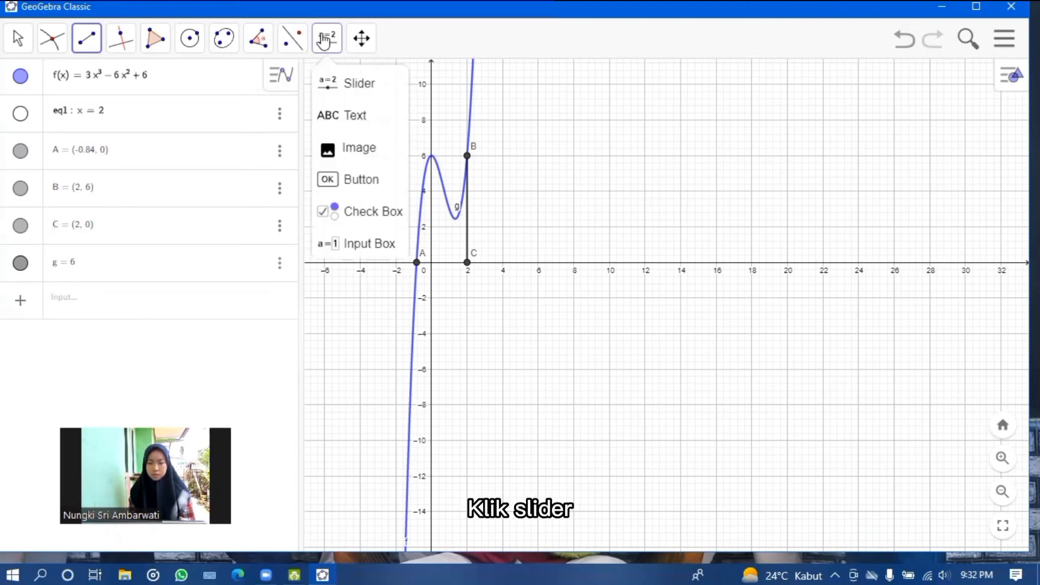
left_click(339, 83)
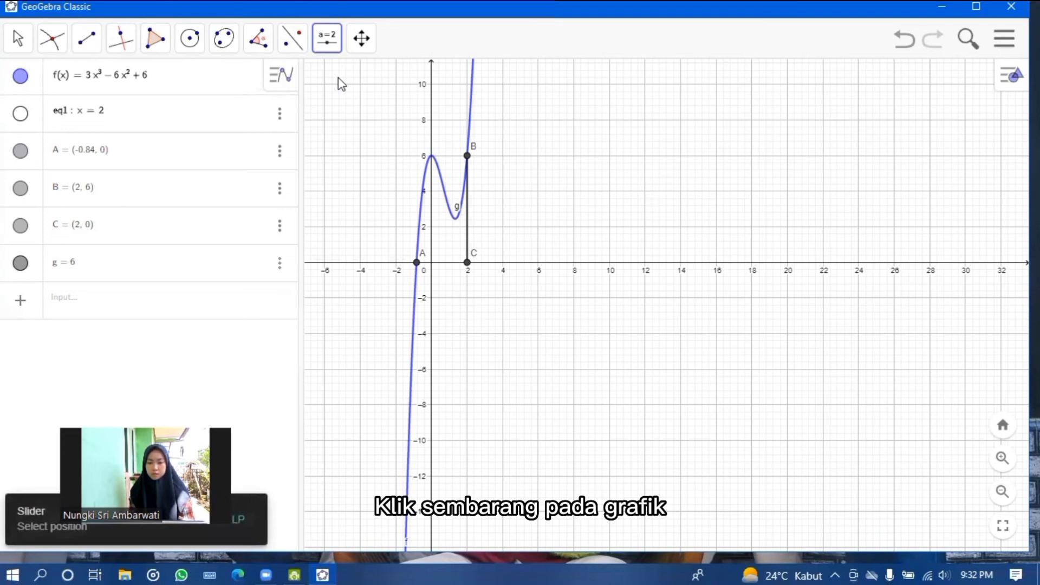
left_click(338, 78)
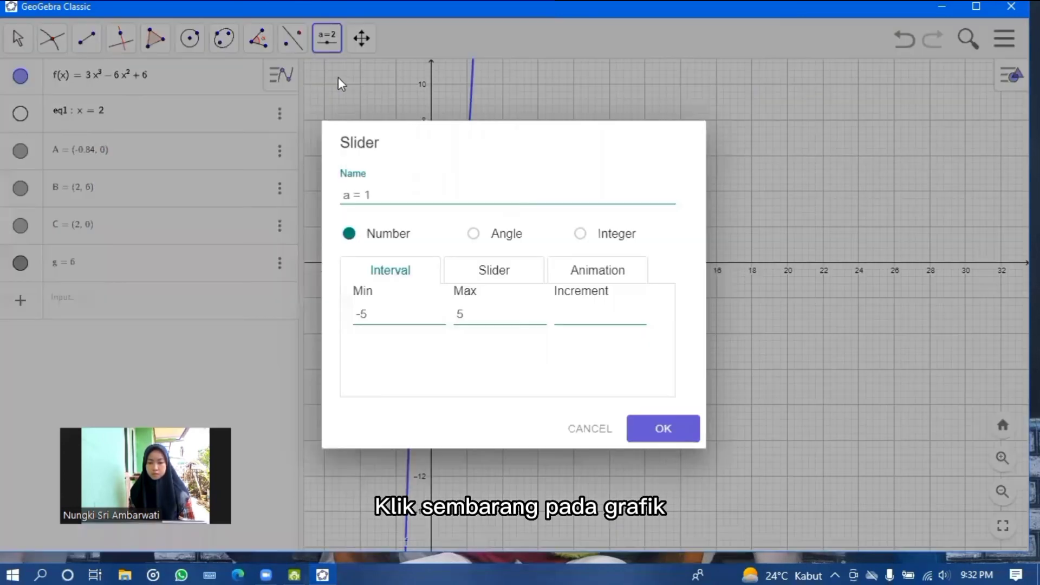
left_click(376, 191)
key("BackSpace")
key("BackSpace")
key("BackSpace")
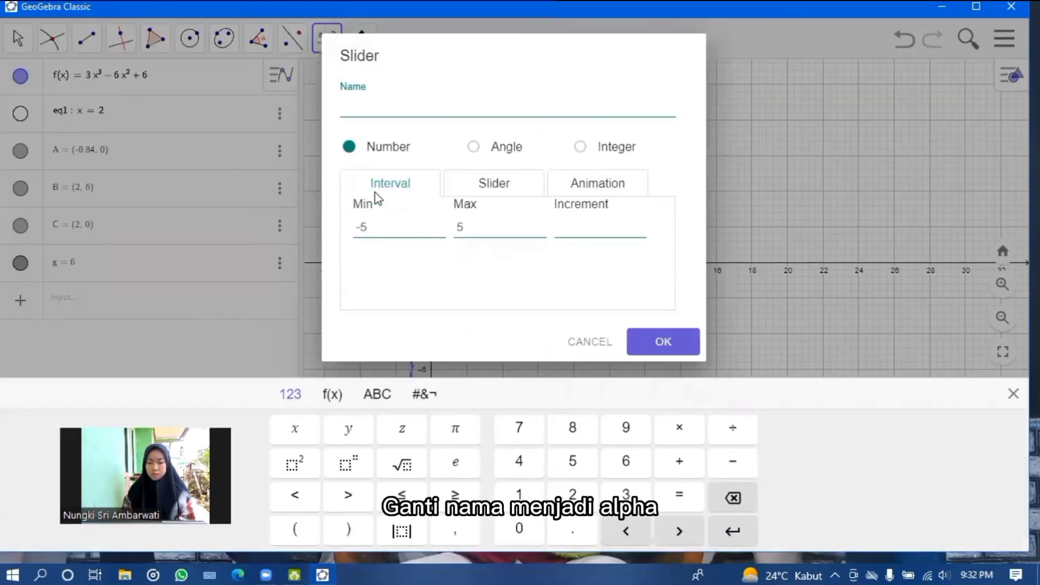
left_click(379, 397)
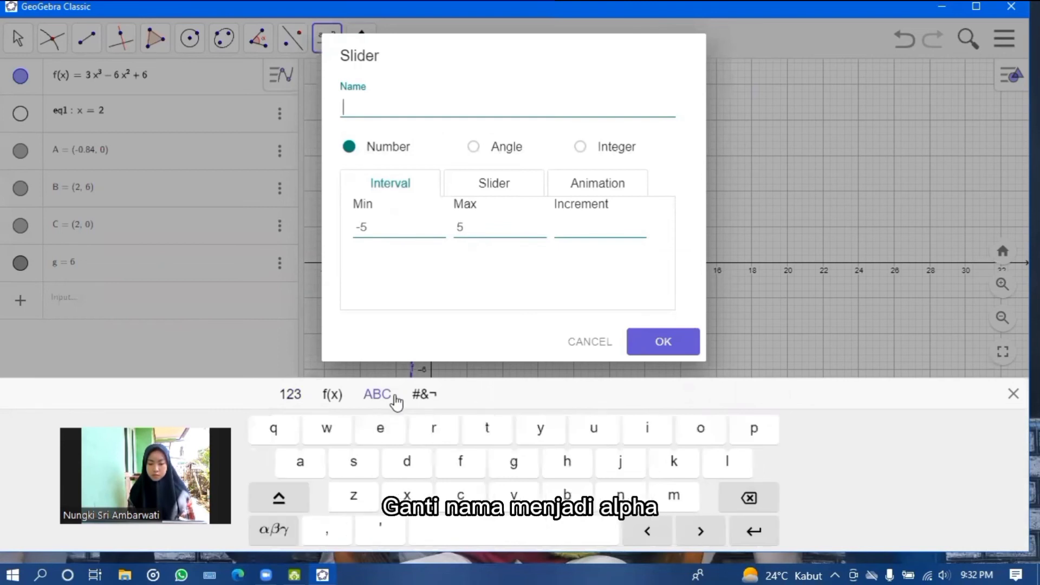
left_click(279, 531)
left_click(300, 462)
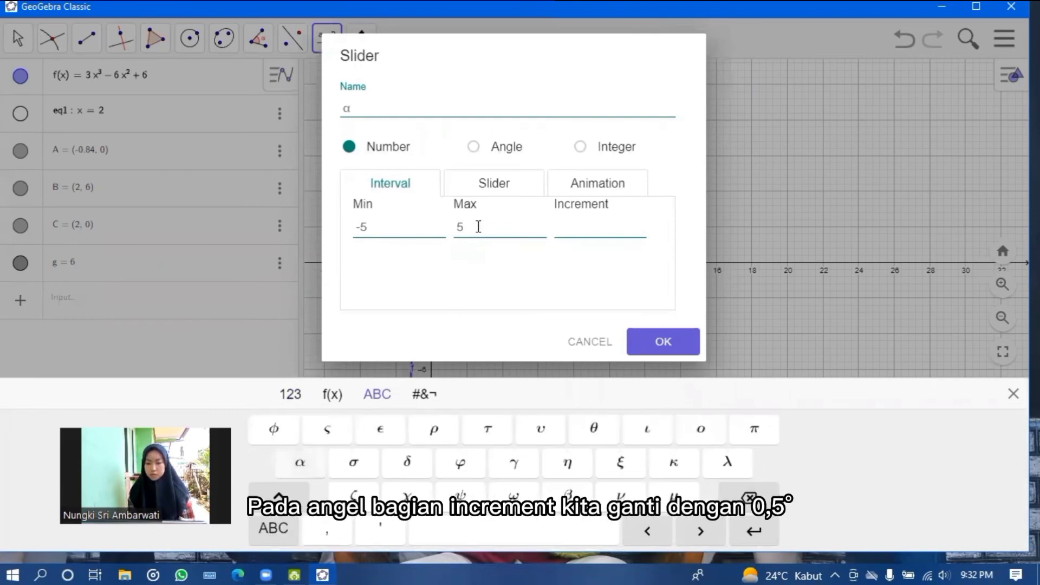
Step: Create α as an angle slider with an increment of 0,5° and set its value to 0°
left_click(474, 148)
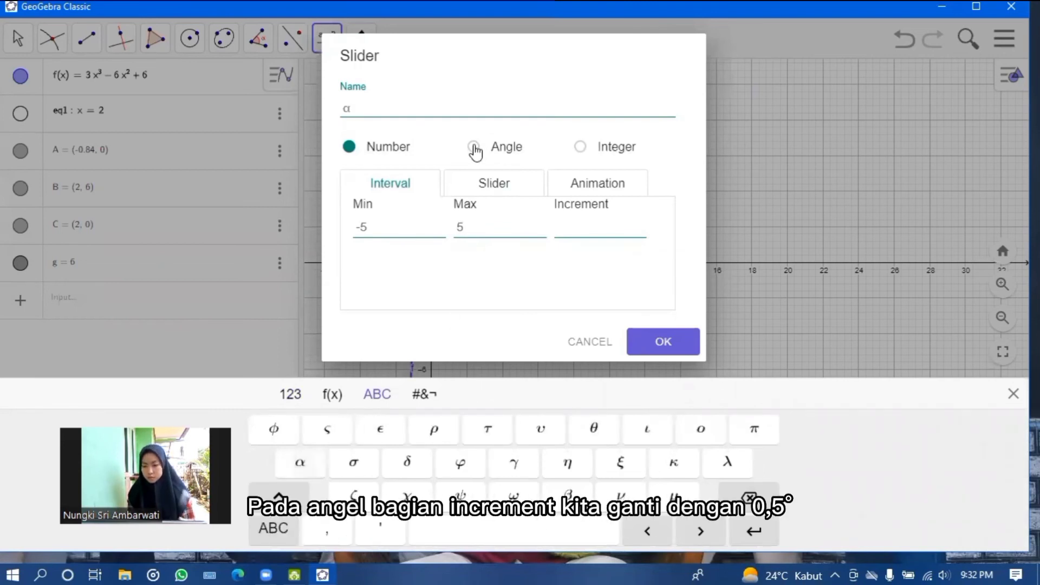
left_click(574, 229)
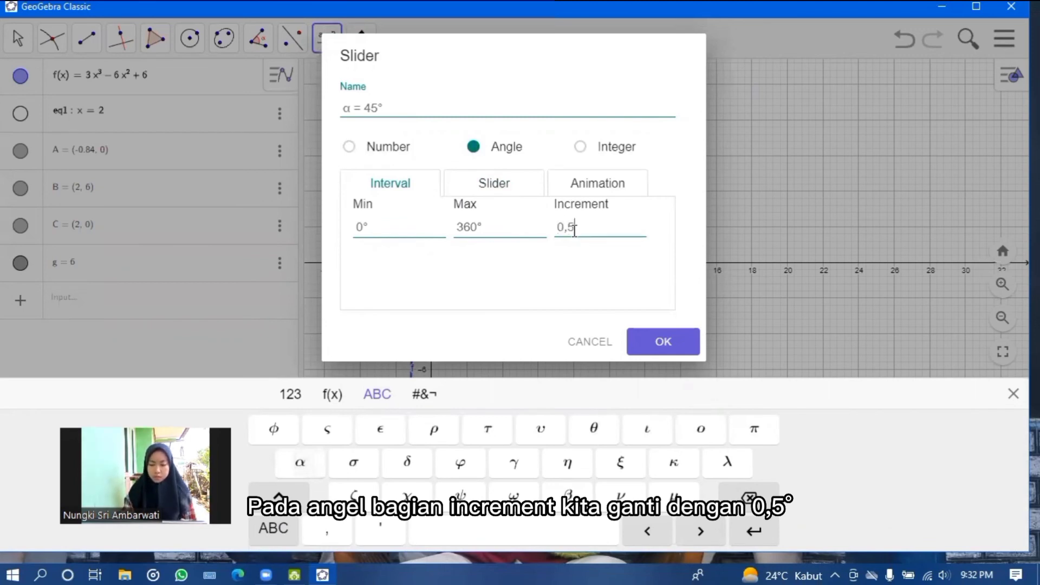
left_click(332, 394)
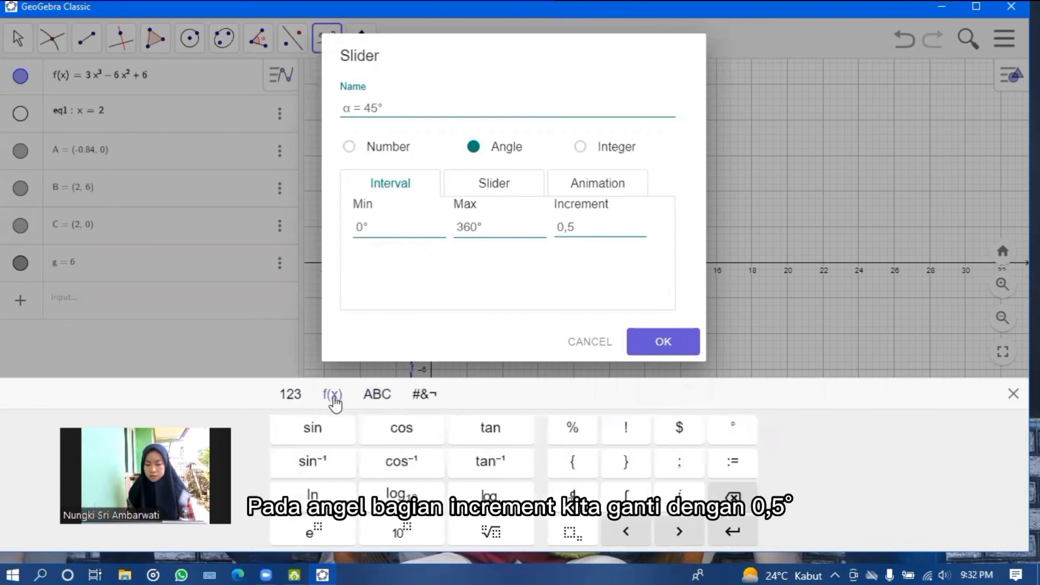
left_click(726, 425)
left_click(664, 342)
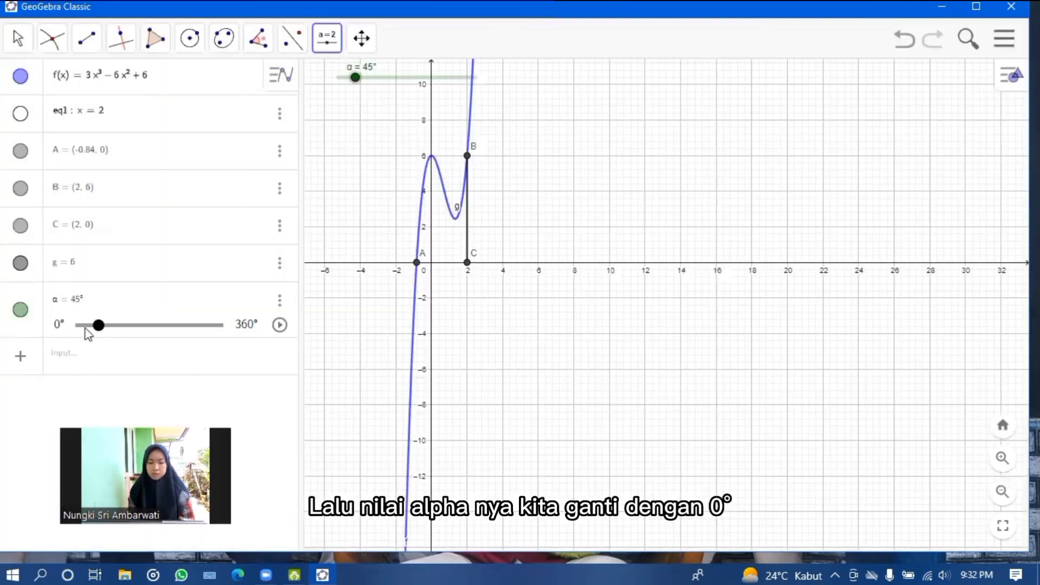
left_click_drag(99, 325, 62, 332)
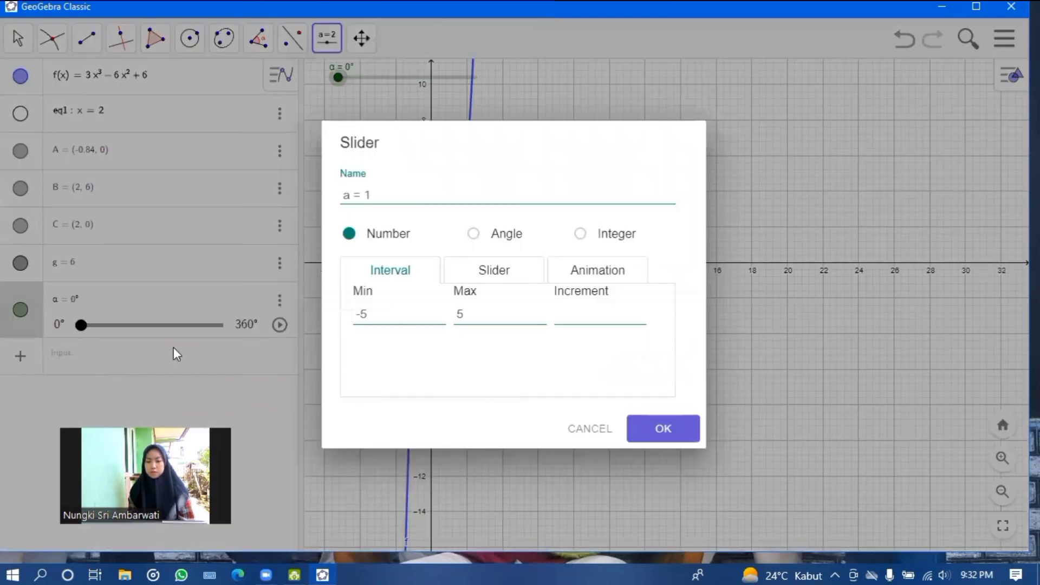
left_click(665, 437)
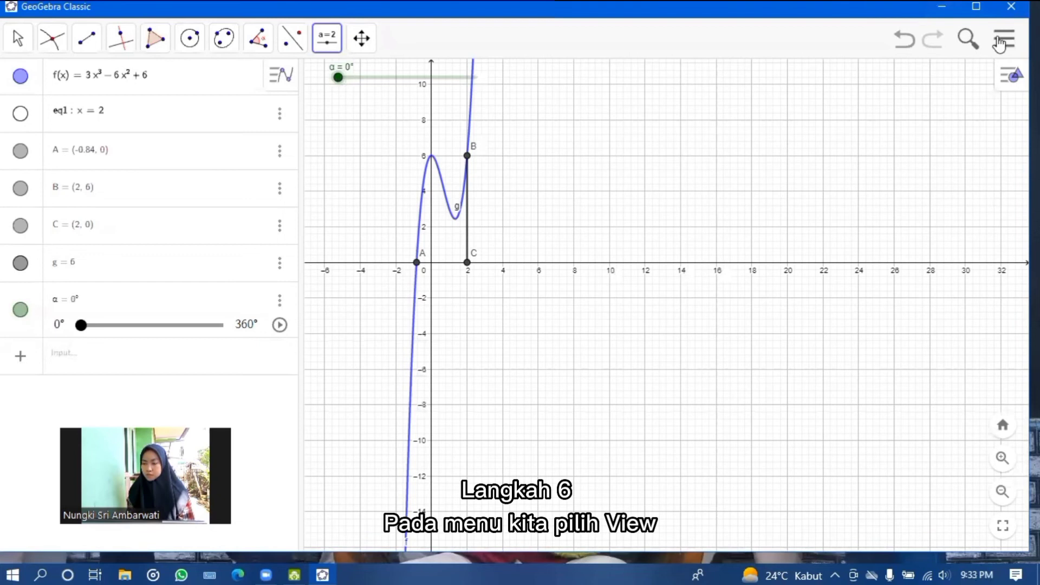
Step: Show the 3D Graphics view beside the 2D graph of the cubic
left_click(1002, 41)
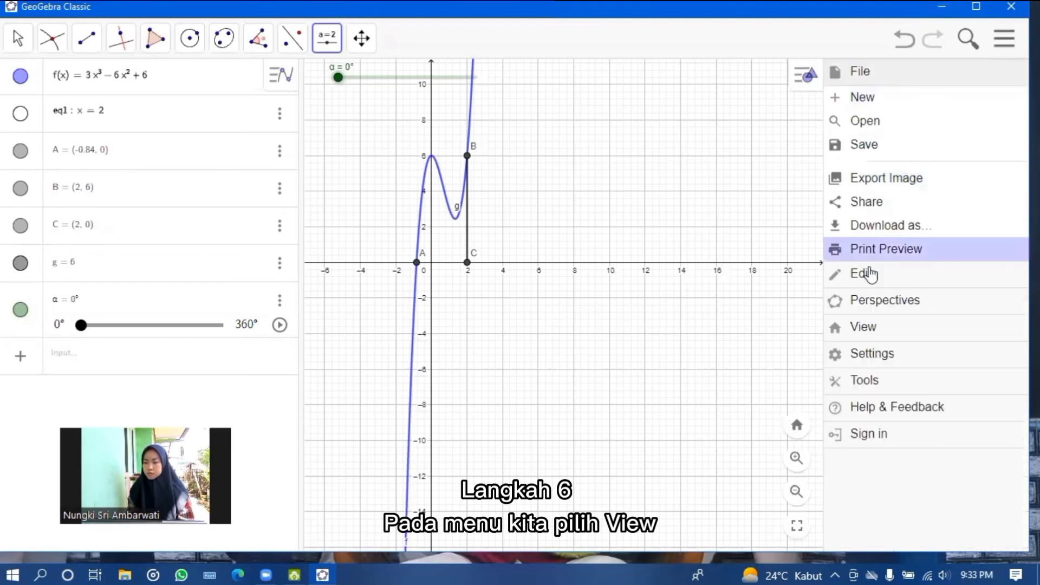
left_click(879, 326)
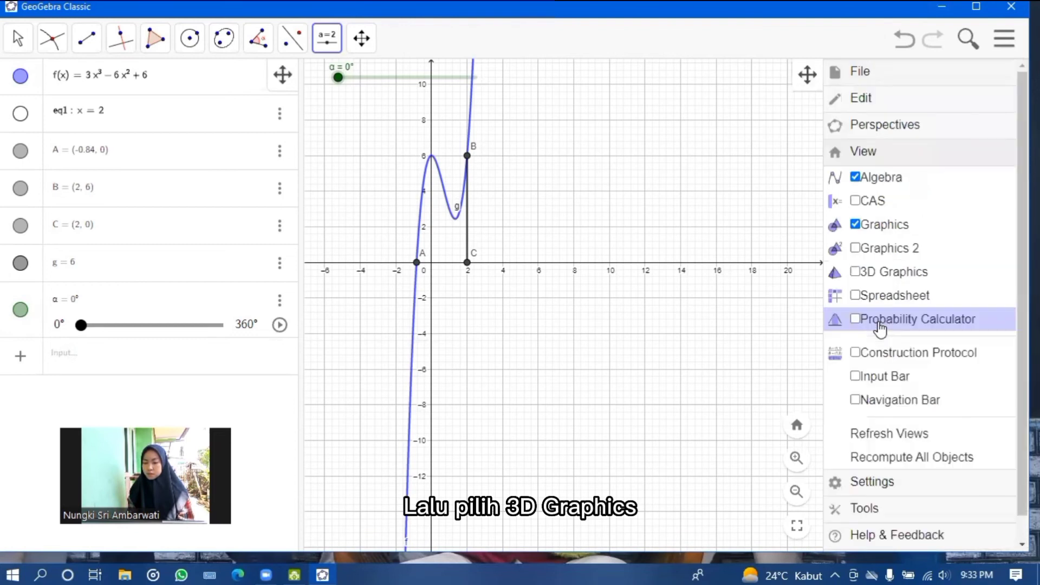
left_click(882, 280)
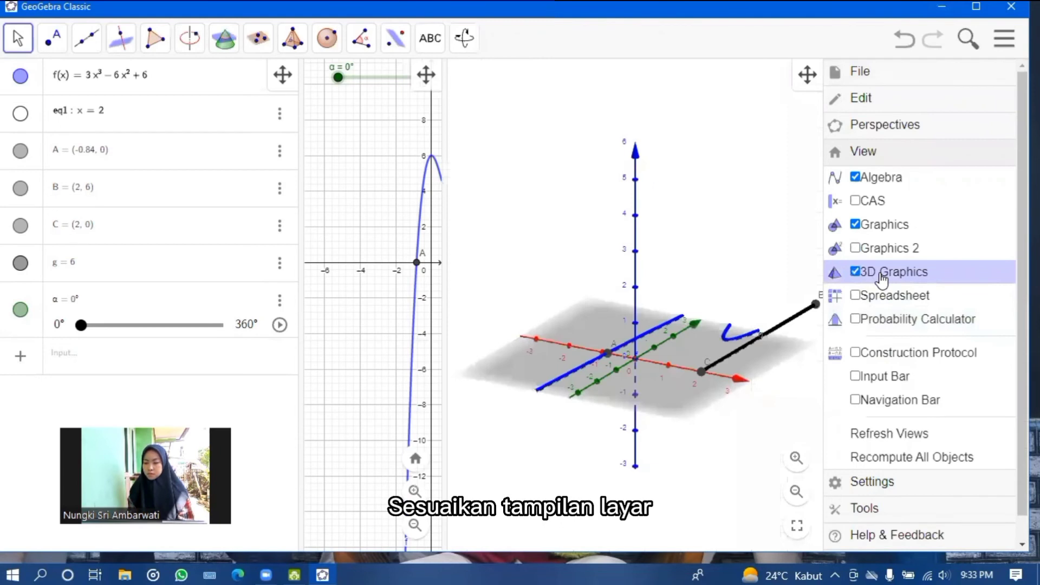
left_click(1007, 47)
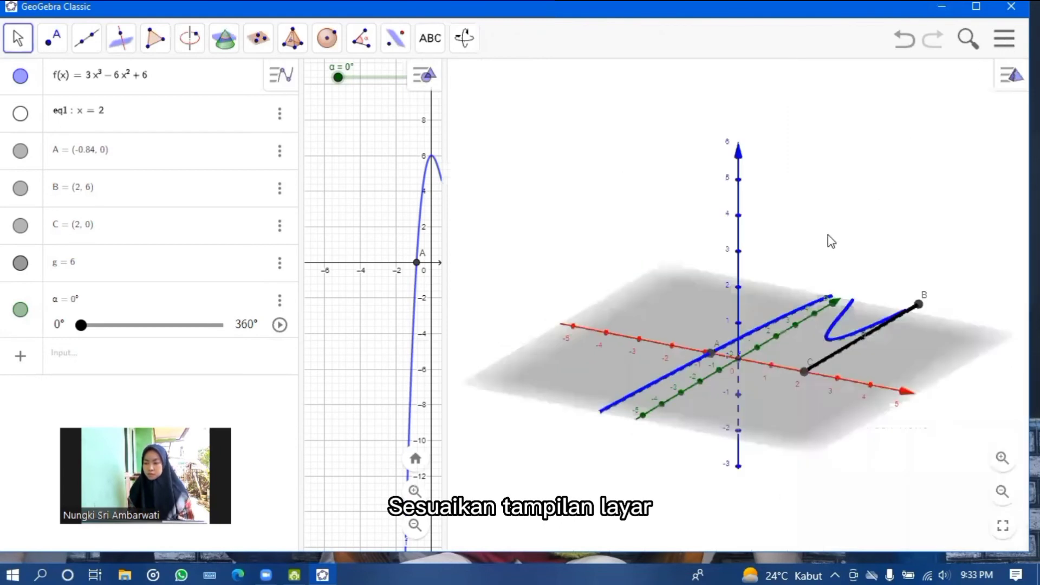
Step: Widen the 2D graphics view, then turn the 3D view to face the xy-plane and zoom it out until segment BC fits
left_click_drag(488, 306, 561, 316)
left_click_drag(815, 387, 841, 485)
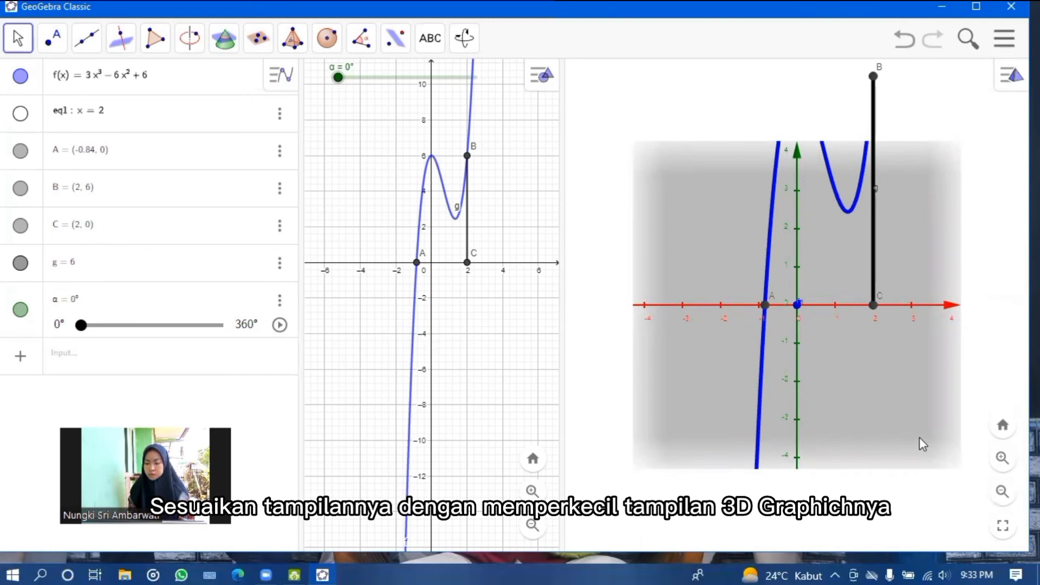
left_click(1000, 493)
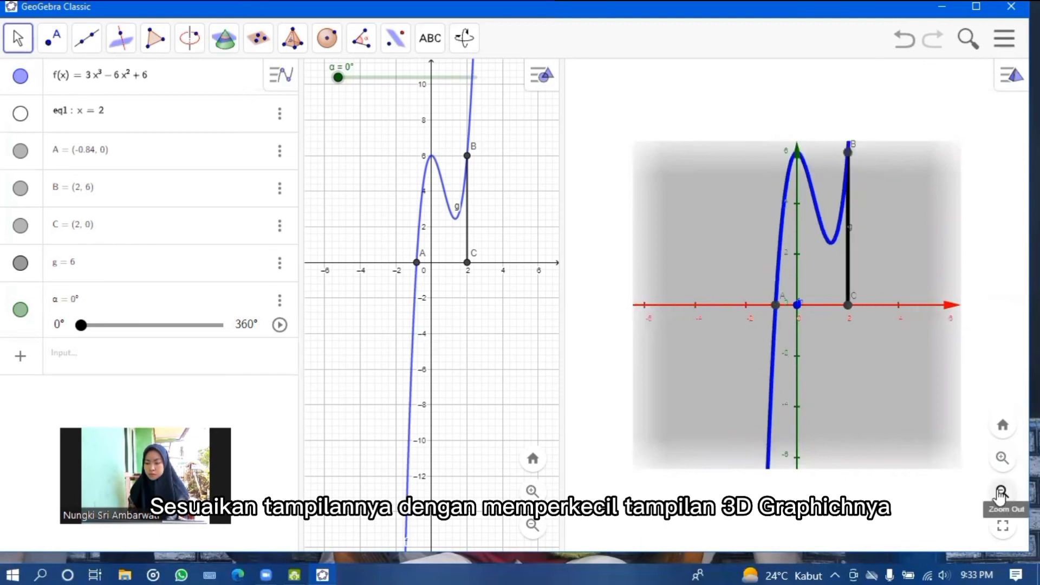
left_click(1000, 493)
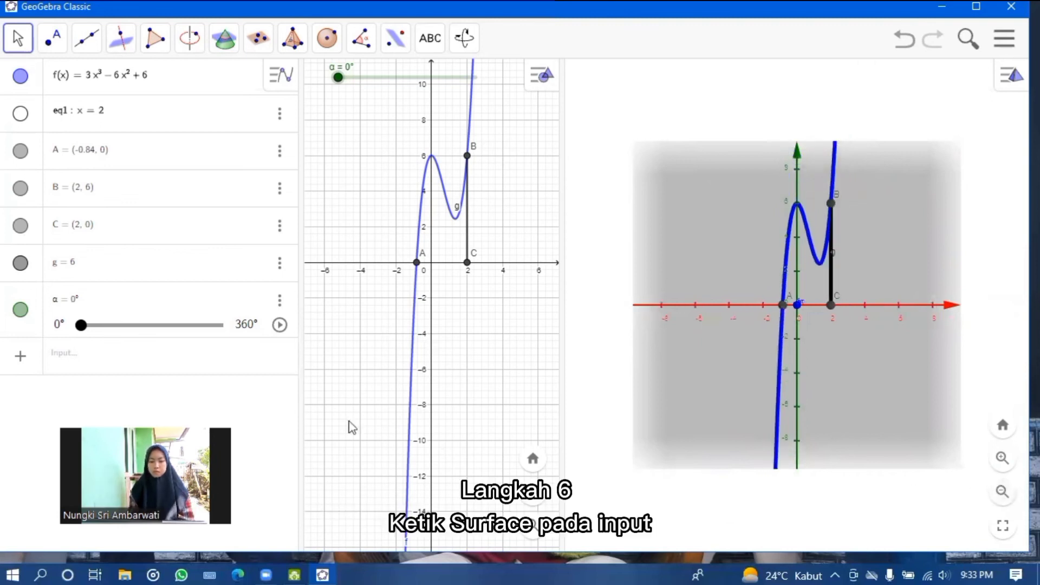
Step: Begin a parametric Surface command with the three expressions a, f(a)cos(b) and f(a)sin(b)
left_click(97, 352)
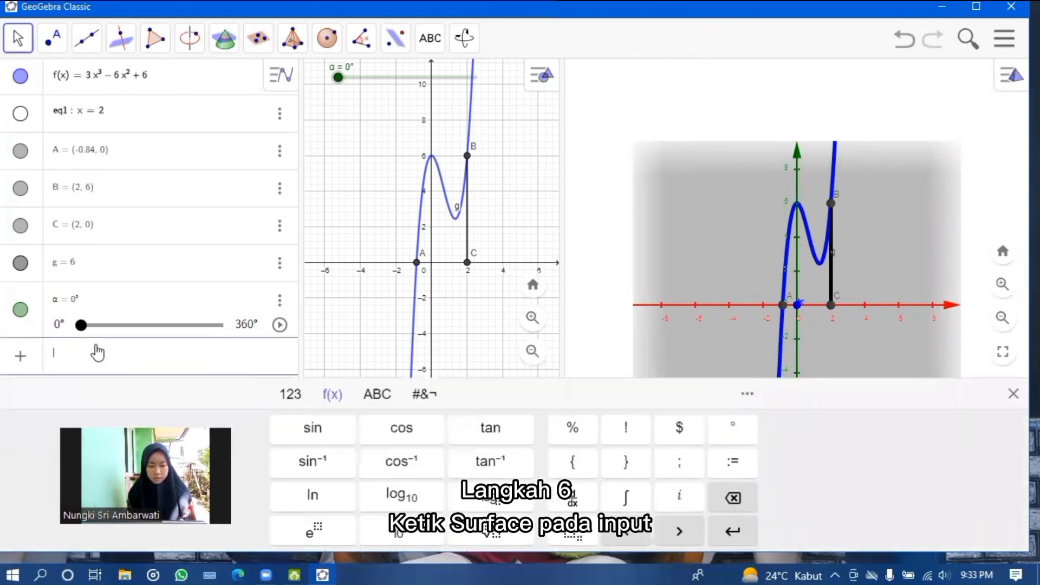
type("SURFACE")
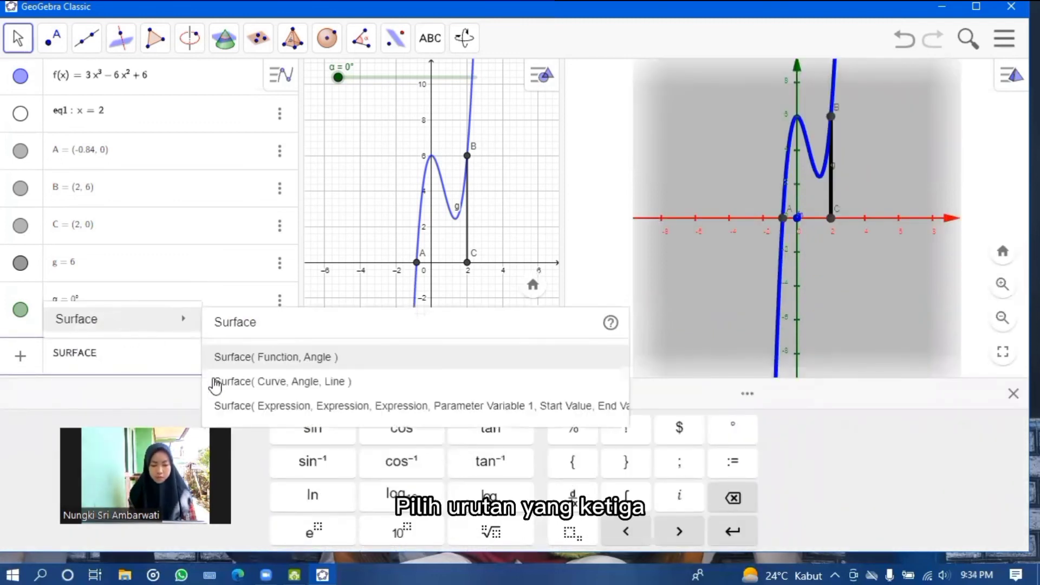
left_click(262, 406)
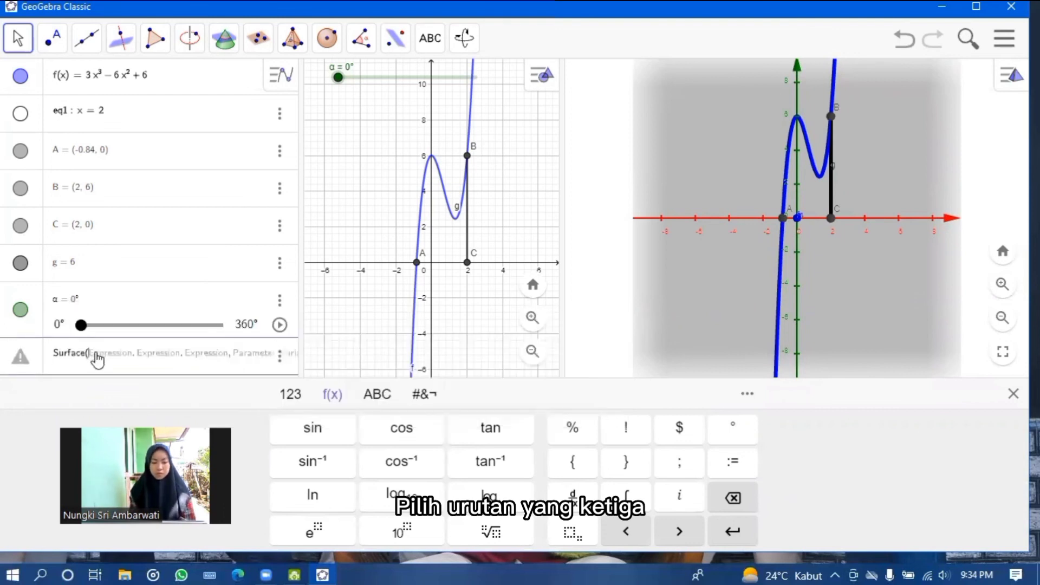
type("a")
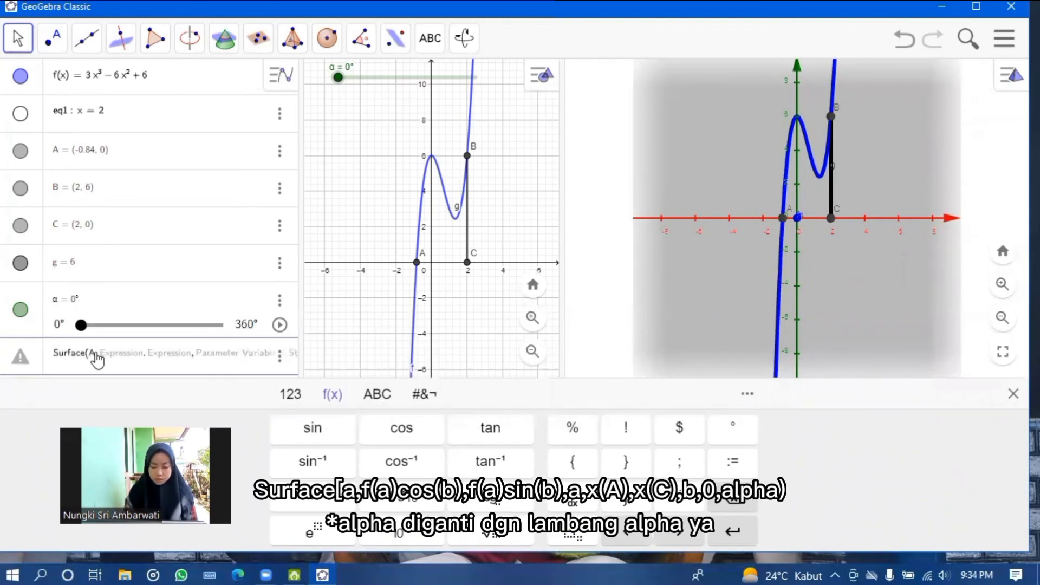
type(",f(a)cos")
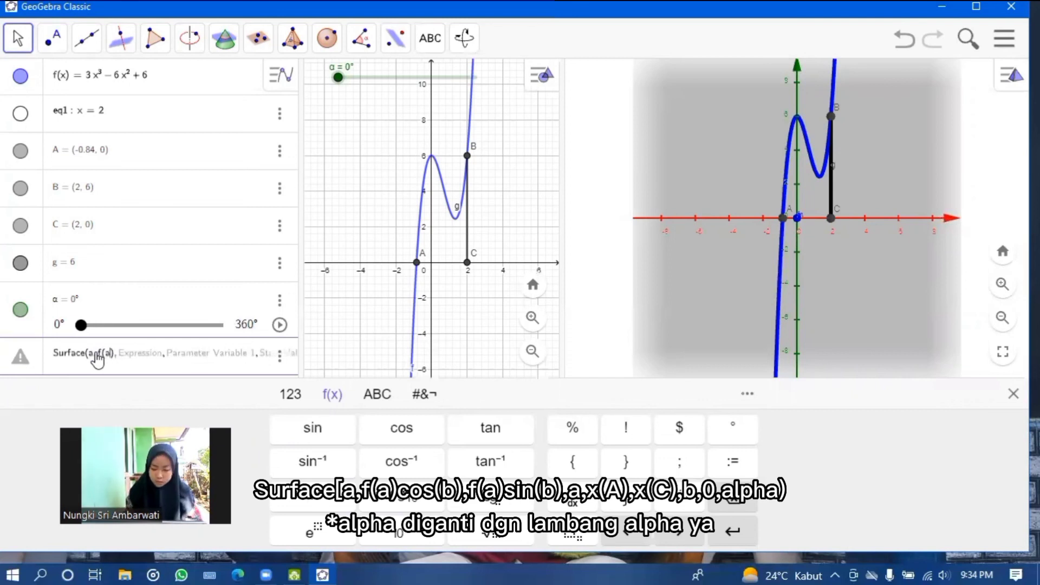
type("(b)")
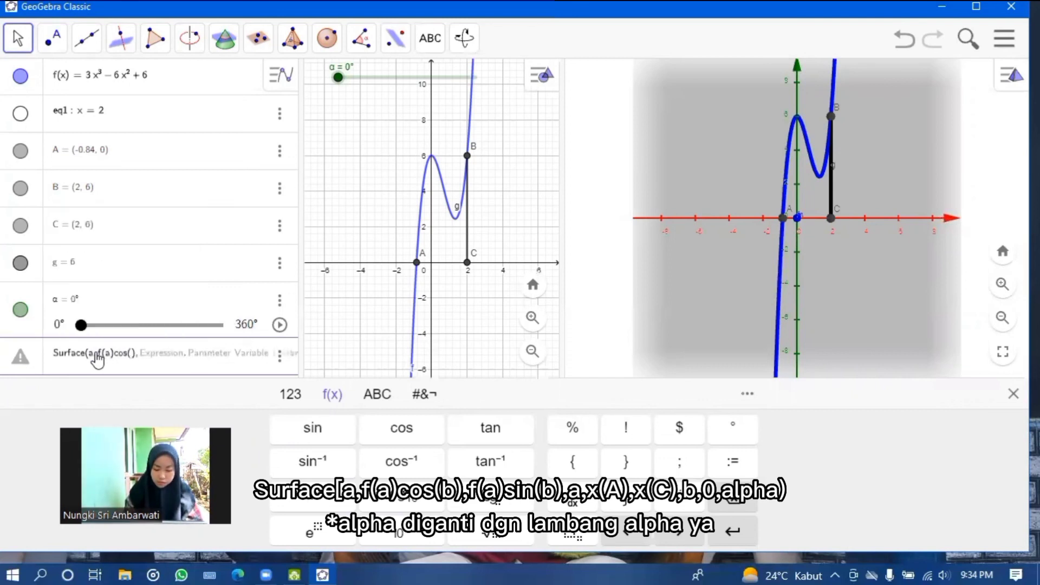
type(",f(a),")
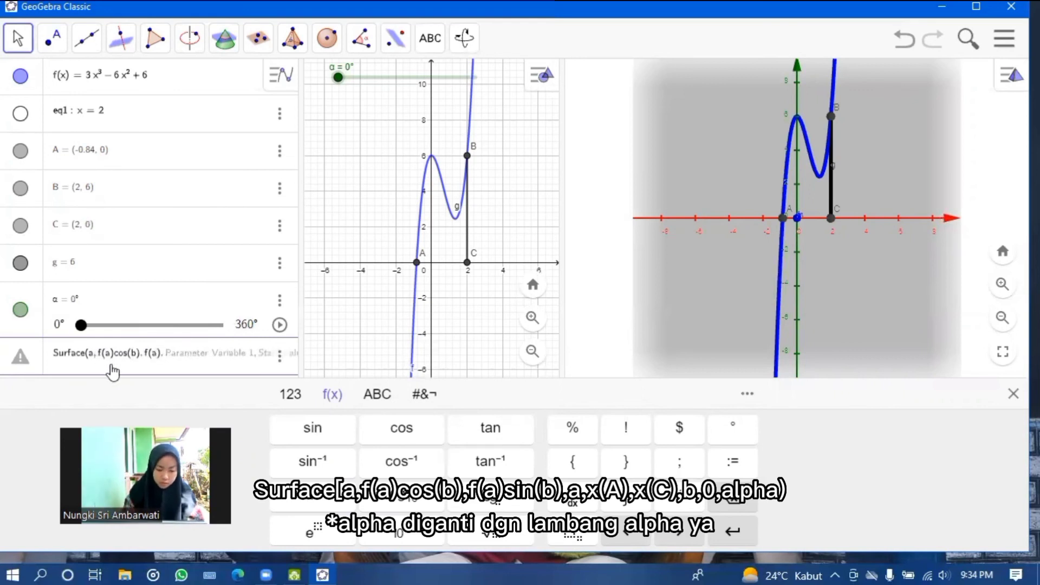
type("sin(b")
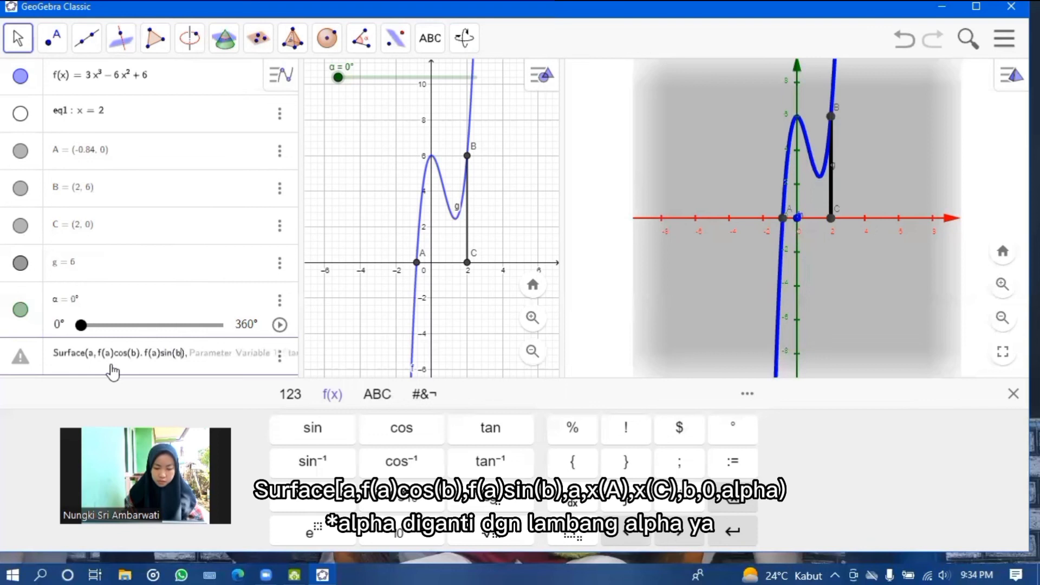
Step: Complete the Surface command with parameter a running from x(A) to x(C) and b from 0 to α, and create the surface
type(",a")
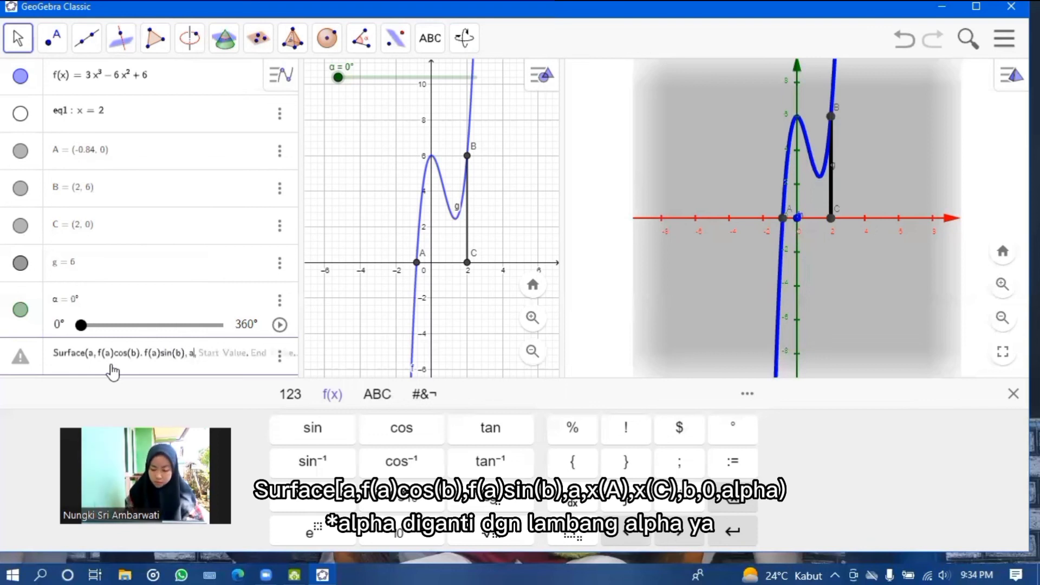
type(",x(A), x(C), b, 0")
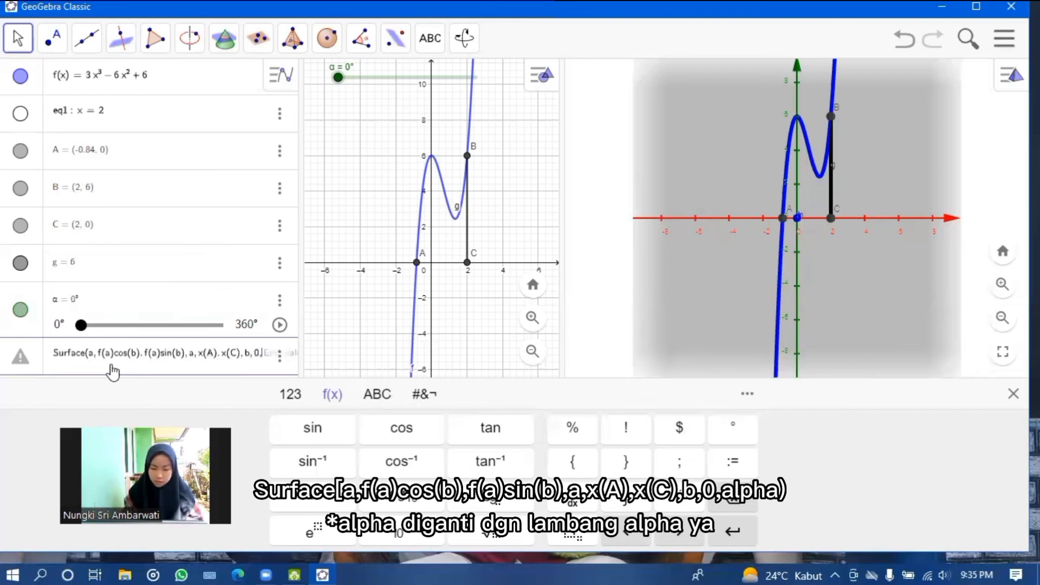
left_click(377, 394)
left_click(276, 525)
left_click(301, 464)
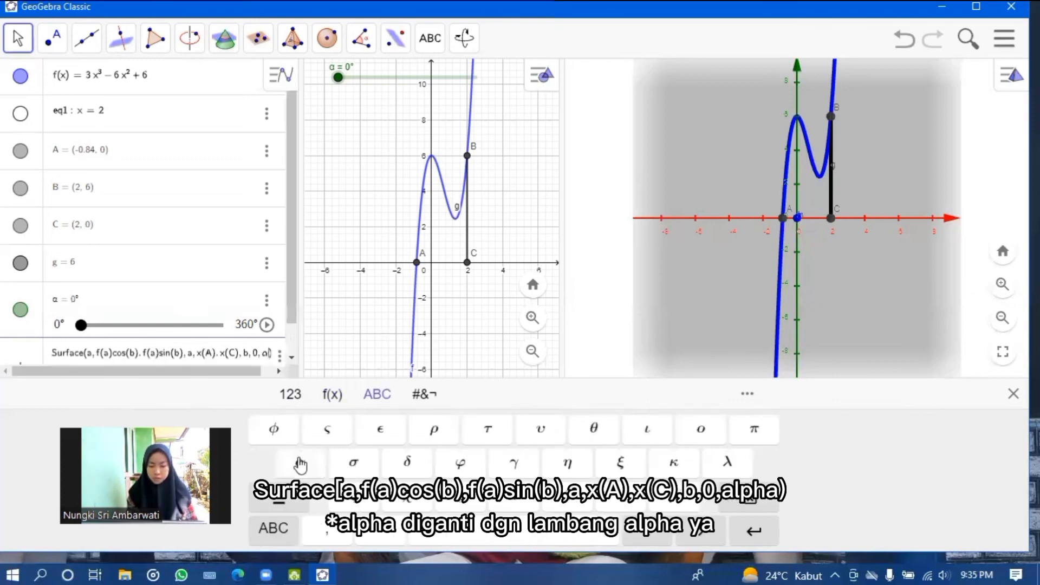
key("Return")
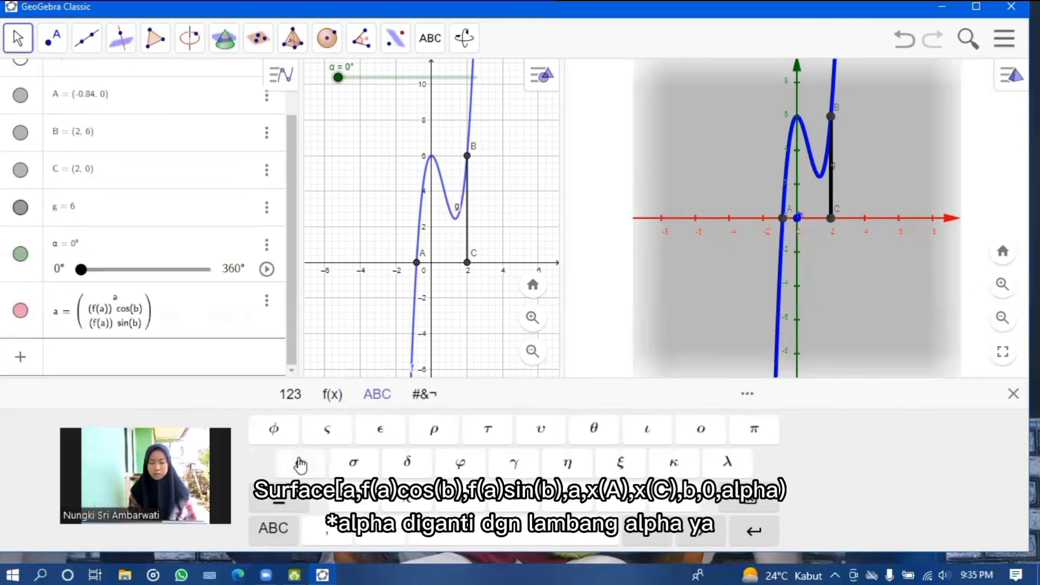
Step: Start the animation of the angle slider α to sweep the surface of revolution
left_click(266, 269)
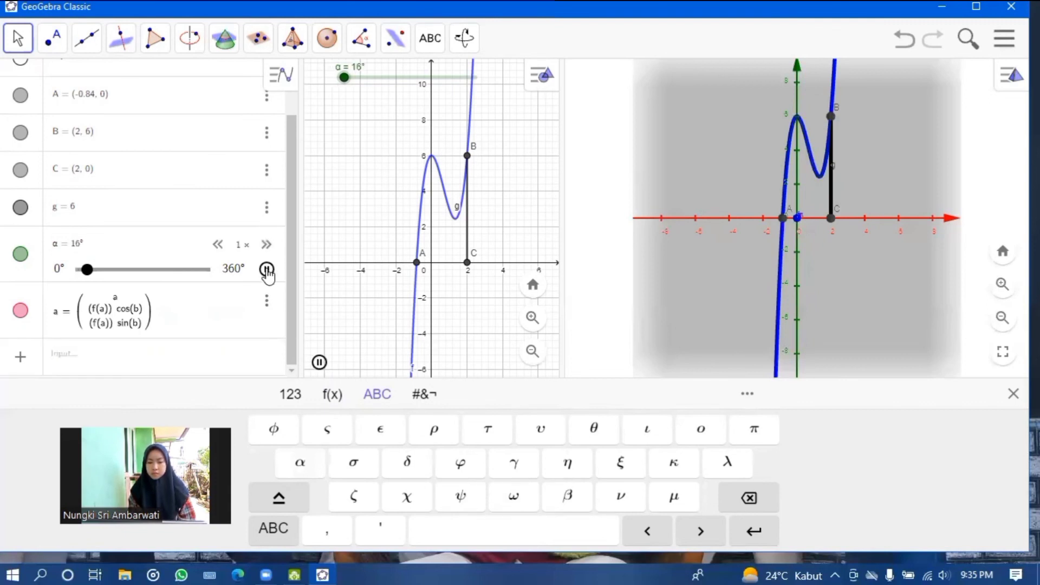